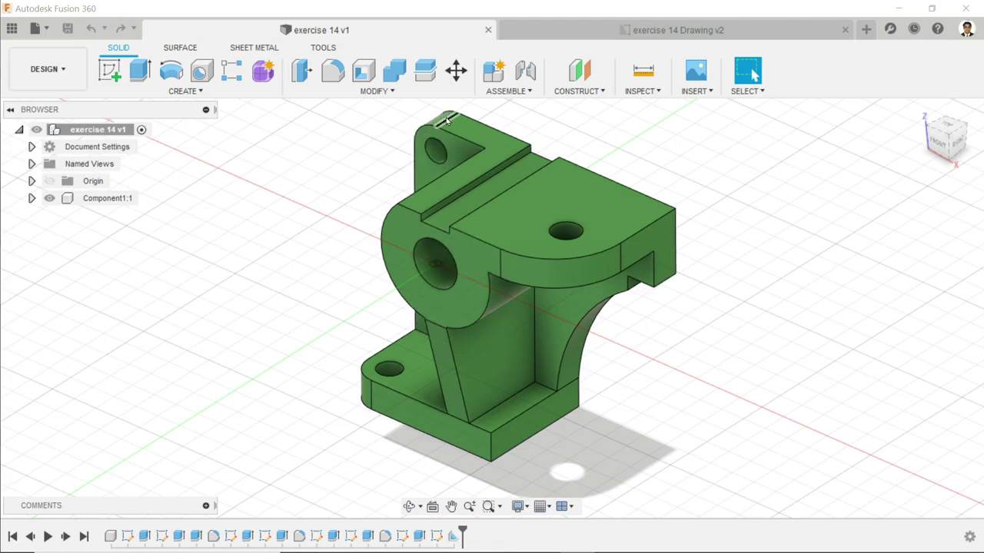
Review the exercise 14 drawing and the shape of the green bracket model
{"action": "left_click", "coordinate": [591, 35]}
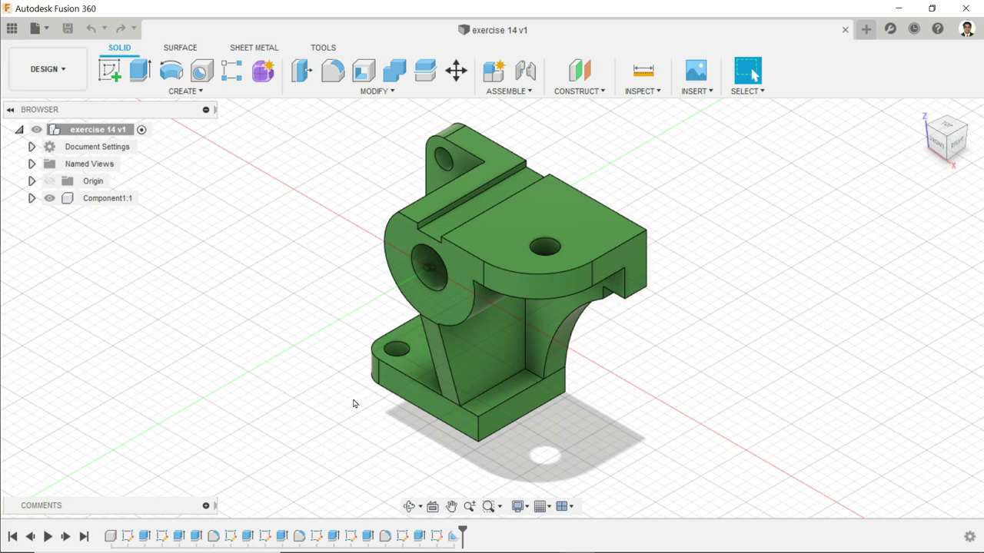
{"action": "middle_click_drag", "start_coordinate": [354, 404], "coordinate": [343, 385]}
{"action": "mouse_move", "coordinate": [328, 324]}
{"action": "middle_mouse_down", "text": "shift"}
{"action": "mouse_move", "coordinate": [354, 323]}
{"action": "mouse_move", "coordinate": [405, 265]}
{"action": "mouse_move", "coordinate": [384, 320]}
{"action": "mouse_move", "coordinate": [334, 310]}
{"action": "mouse_move", "coordinate": [334, 320]}
{"action": "middle_mouse_up", "text": "shift"}
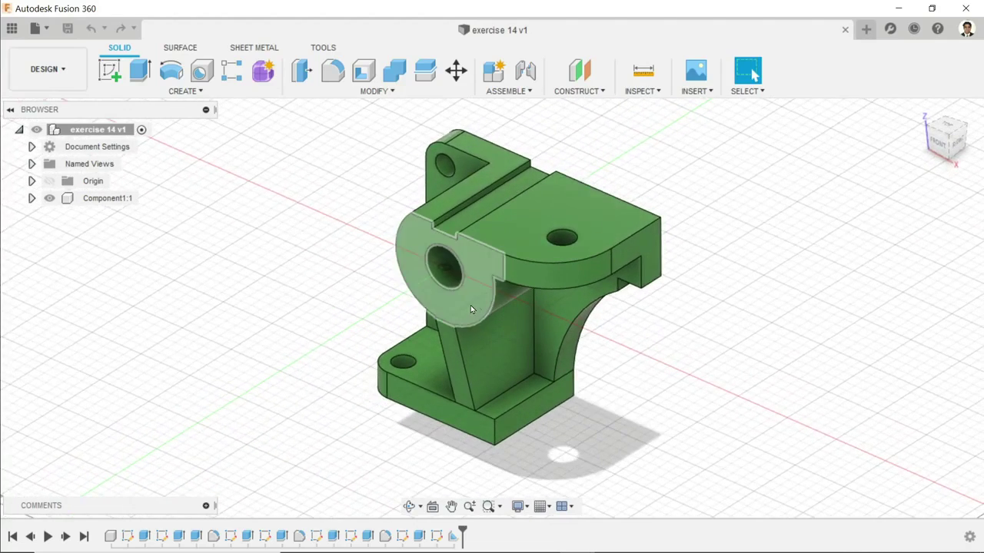
{"action": "middle_click_drag", "start_coordinate": [471, 310], "coordinate": [527, 298], "text": "shift"}
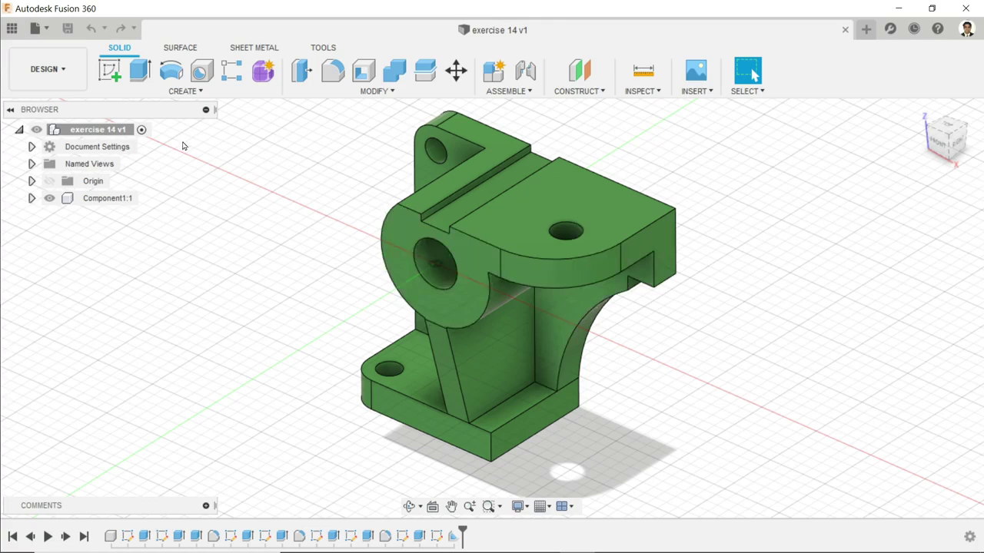
Examine the Save As options for exercise 14, including the Demo Project, New Project and My First Project locations
{"action": "left_click", "coordinate": [48, 30]}
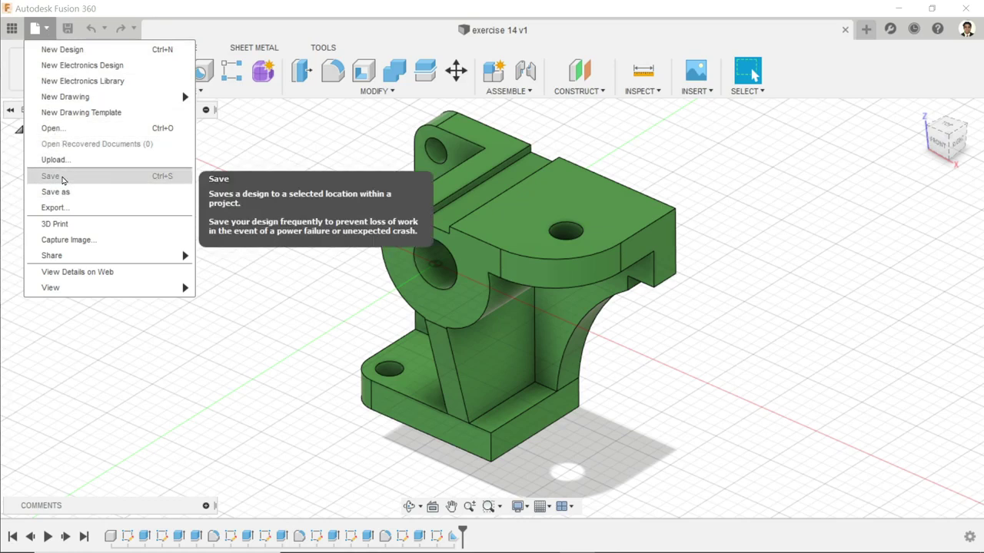
{"action": "left_click", "coordinate": [65, 194]}
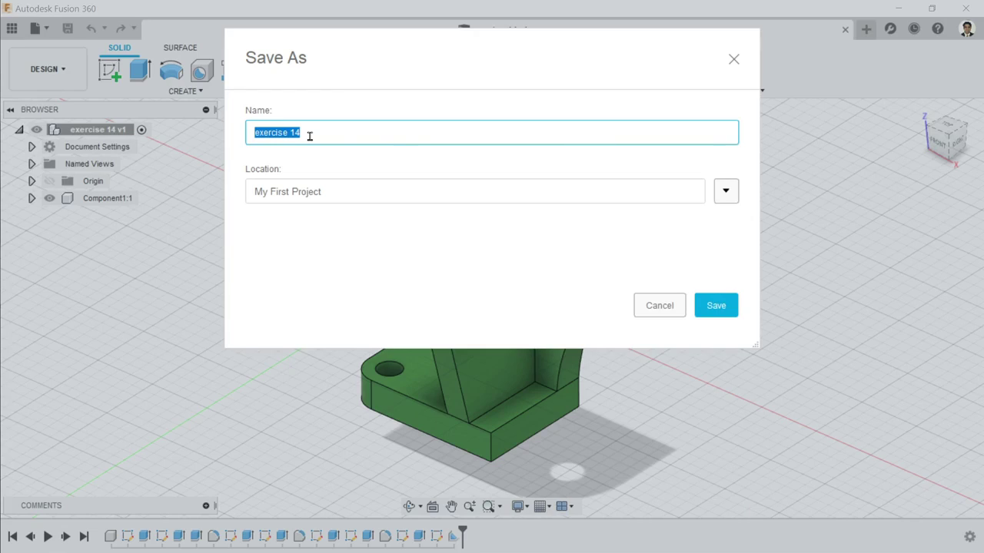
{"action": "left_click_drag", "start_coordinate": [309, 135], "coordinate": [237, 134]}
{"action": "left_click", "coordinate": [725, 193]}
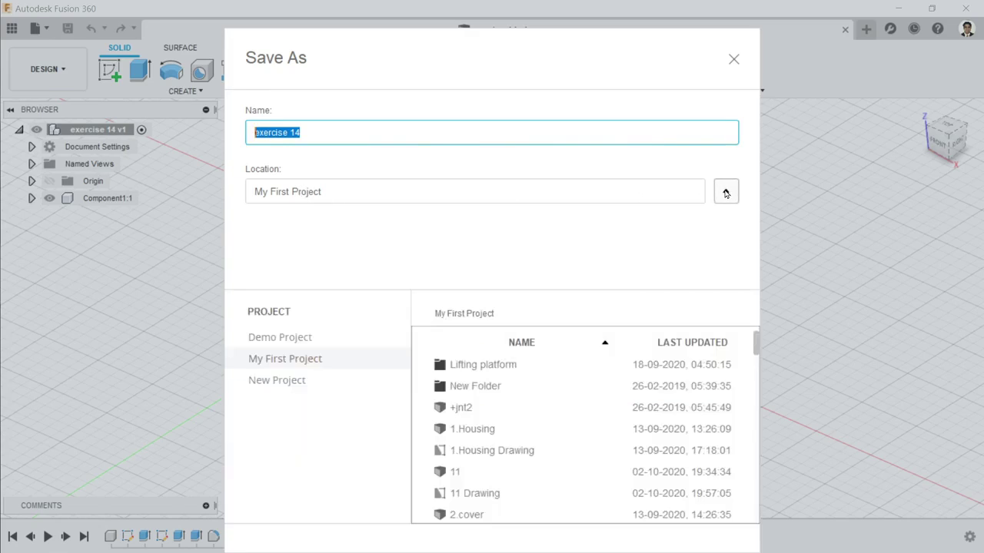
{"action": "scroll", "coordinate": [542, 393], "scroll_direction": "down", "scroll_amount": 3}
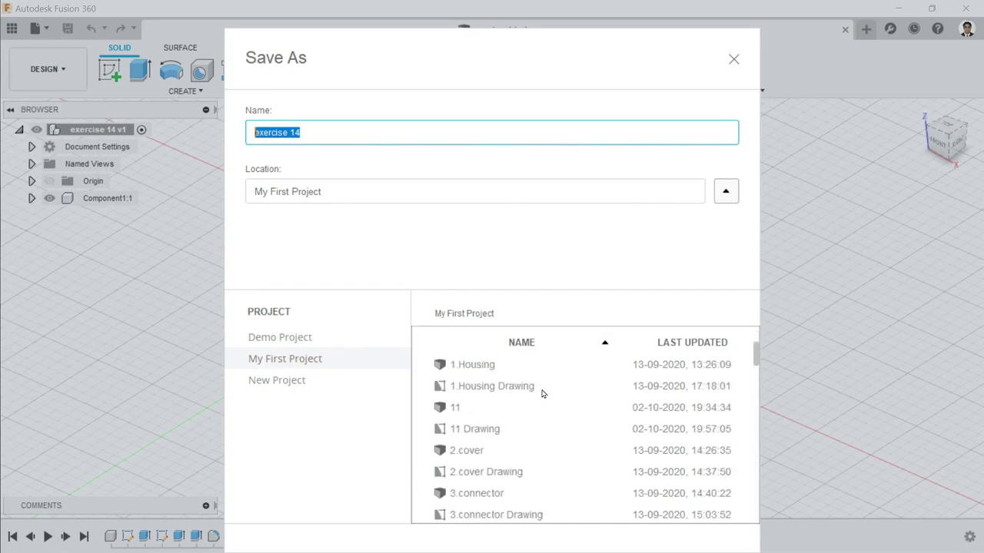
{"action": "left_click", "coordinate": [284, 339]}
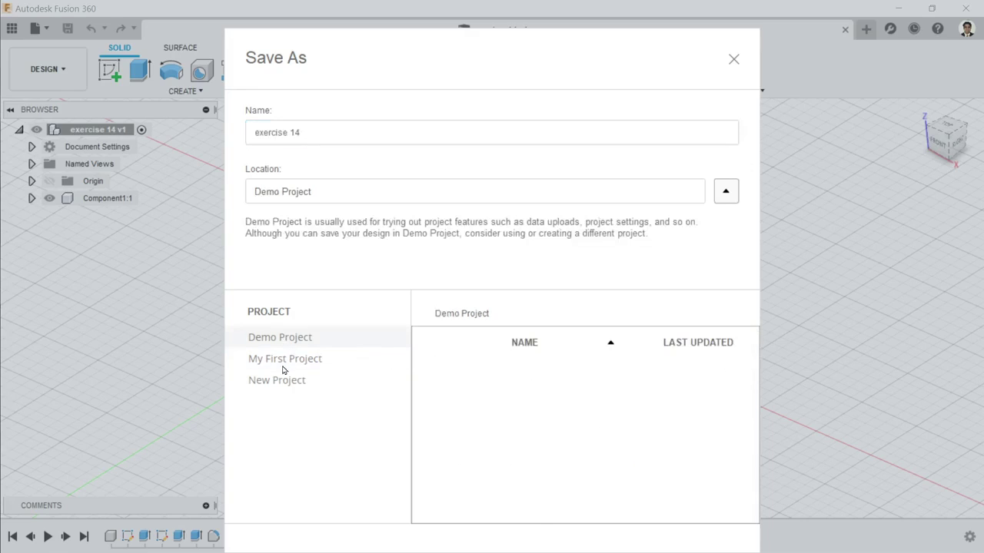
{"action": "left_click", "coordinate": [281, 361]}
{"action": "left_click", "coordinate": [280, 381]}
{"action": "scroll", "coordinate": [530, 399], "scroll_direction": "down", "scroll_amount": 10}
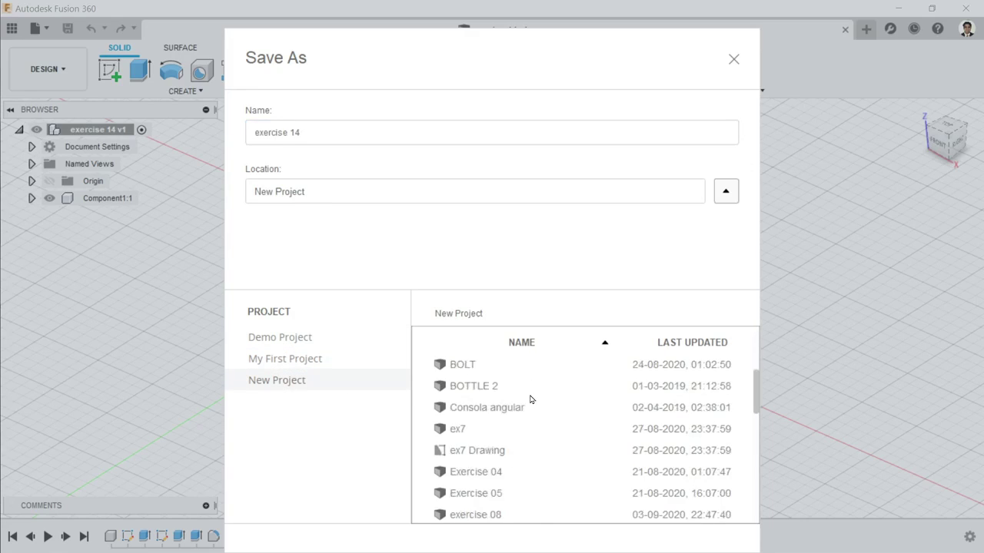
{"action": "left_click", "coordinate": [290, 341]}
{"action": "left_click", "coordinate": [285, 359]}
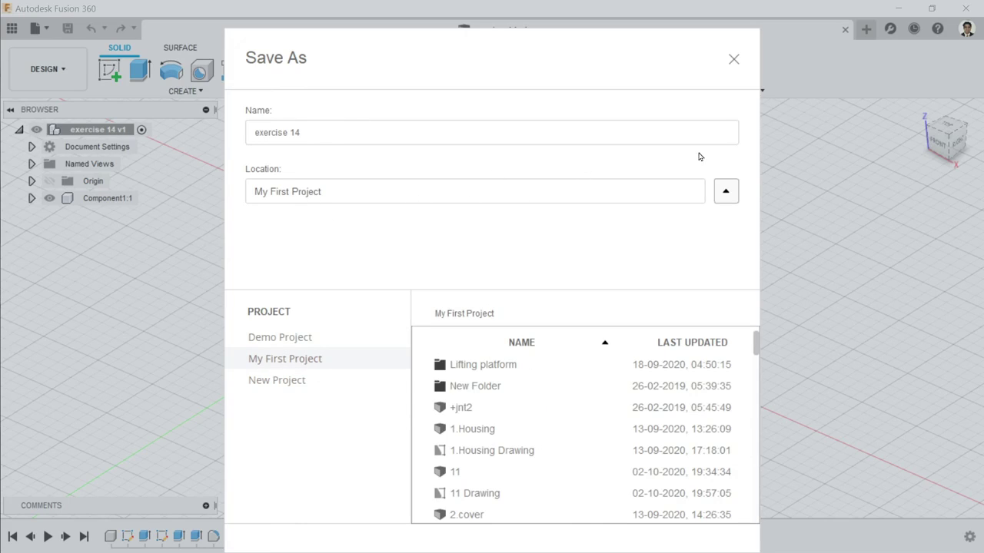
{"action": "scroll", "coordinate": [578, 31], "scroll_direction": "down", "scroll_amount": 2}
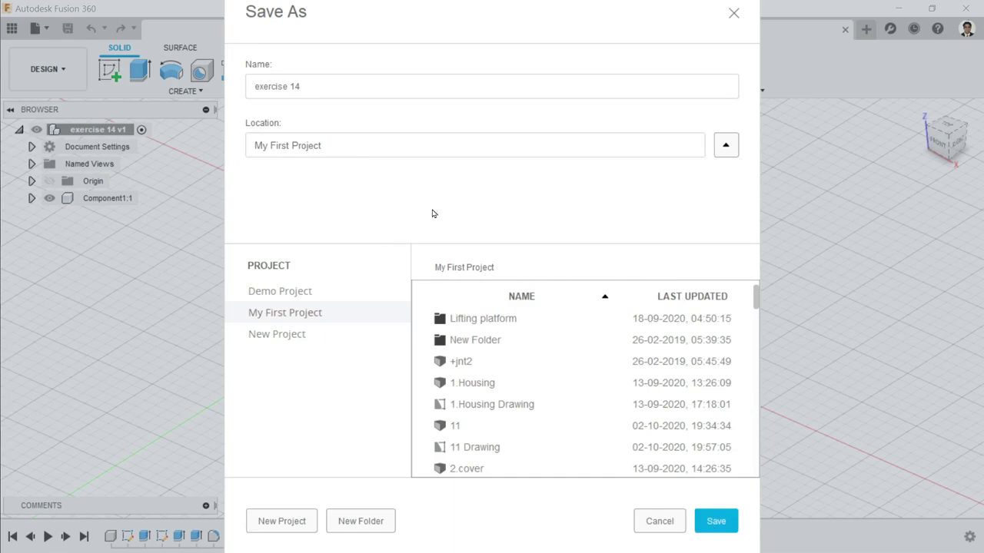
{"action": "left_click", "coordinate": [731, 17]}
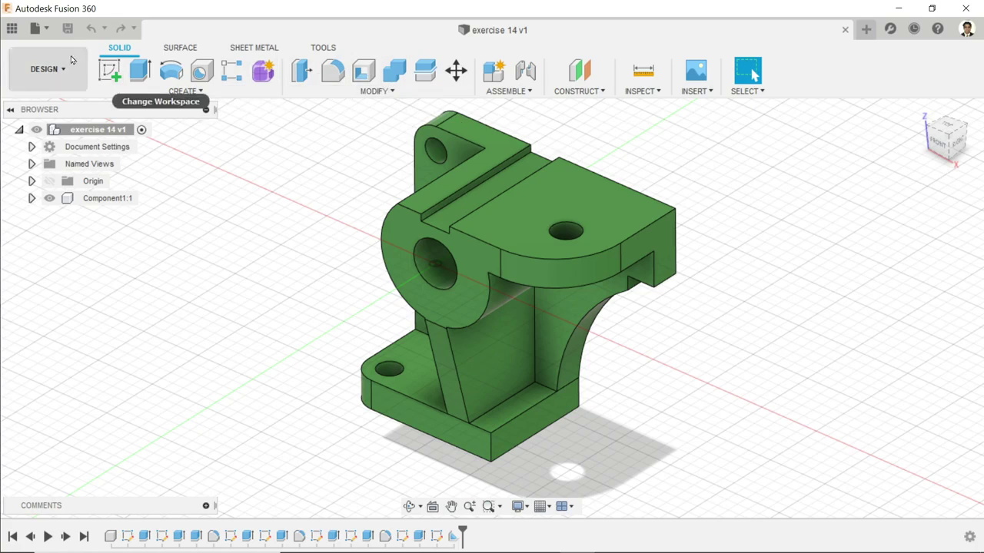
{"action": "left_click", "coordinate": [47, 29]}
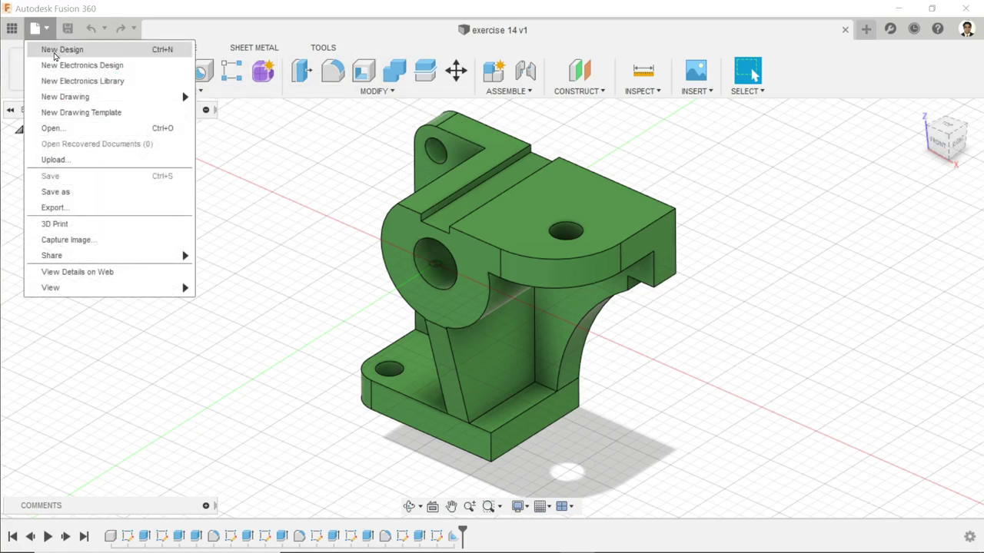
{"action": "mouse_move", "coordinate": [84, 104]}
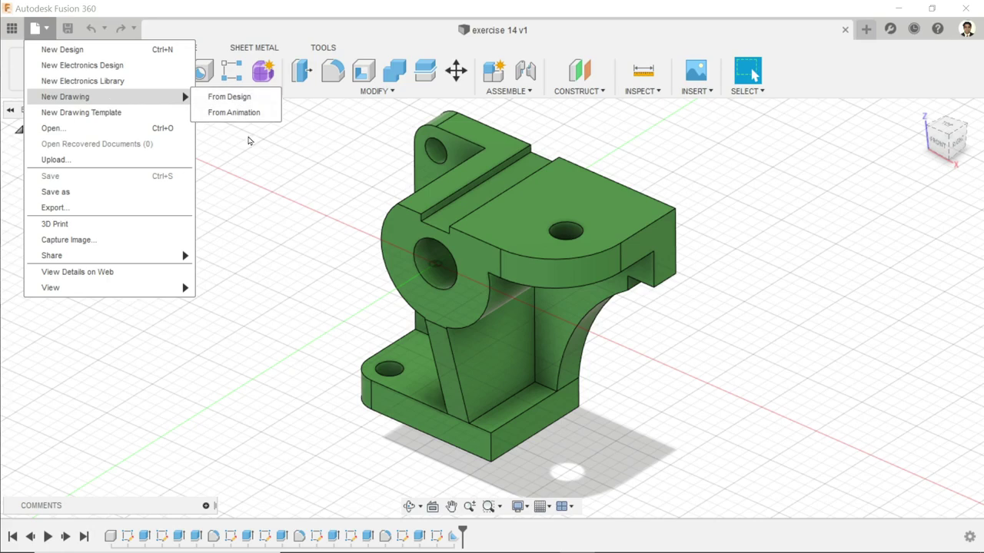
{"action": "left_click", "coordinate": [265, 189]}
Start a drawing from the exercise 14 design with Full Assembly as its contents
{"action": "left_click", "coordinate": [61, 74]}
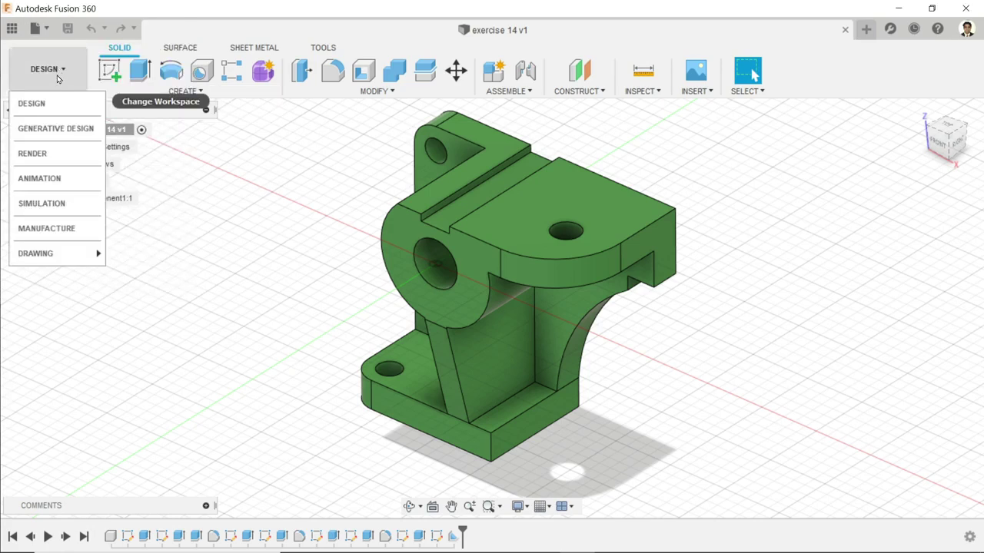
{"action": "mouse_move", "coordinate": [45, 257]}
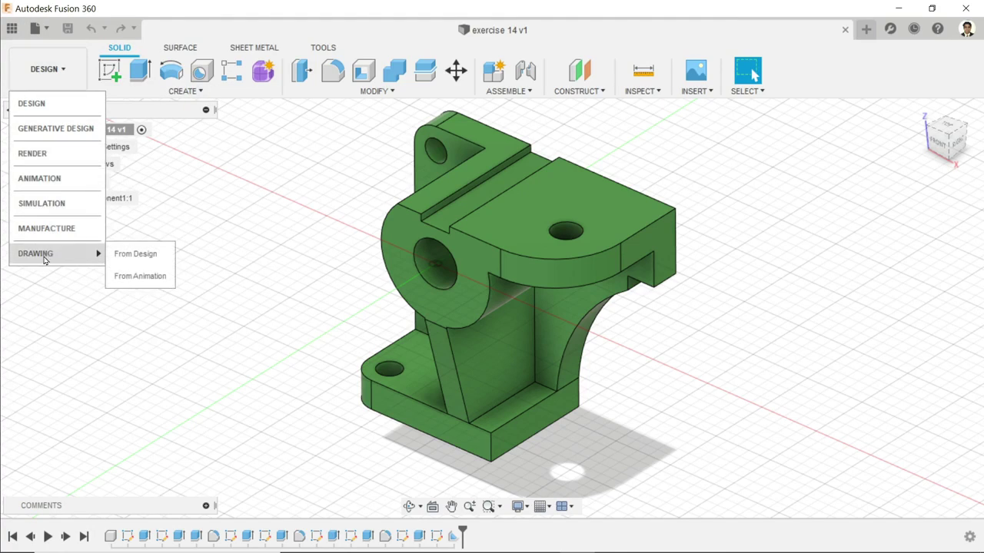
{"action": "left_click", "coordinate": [136, 255]}
{"action": "left_click_drag", "start_coordinate": [903, 187], "coordinate": [832, 153]}
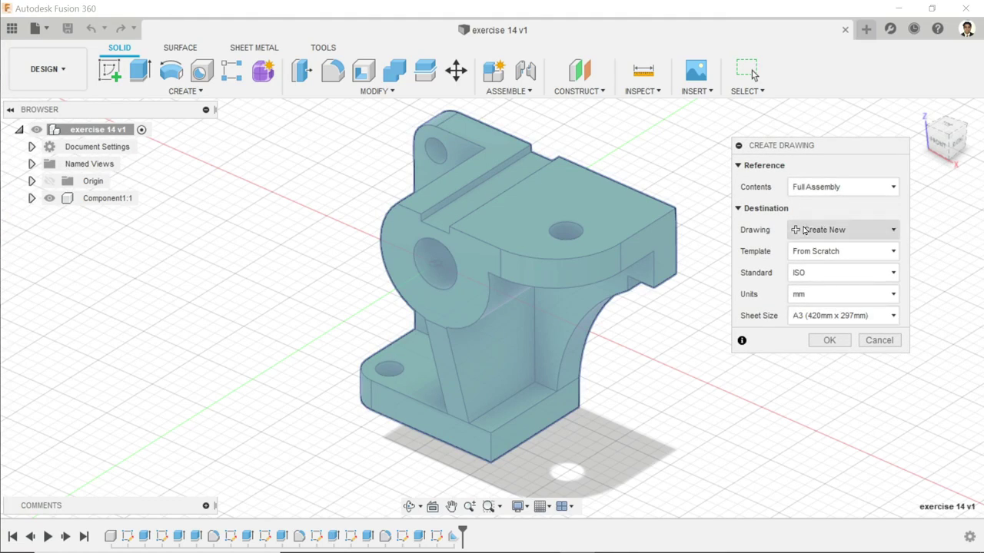
{"action": "left_click", "coordinate": [806, 187]}
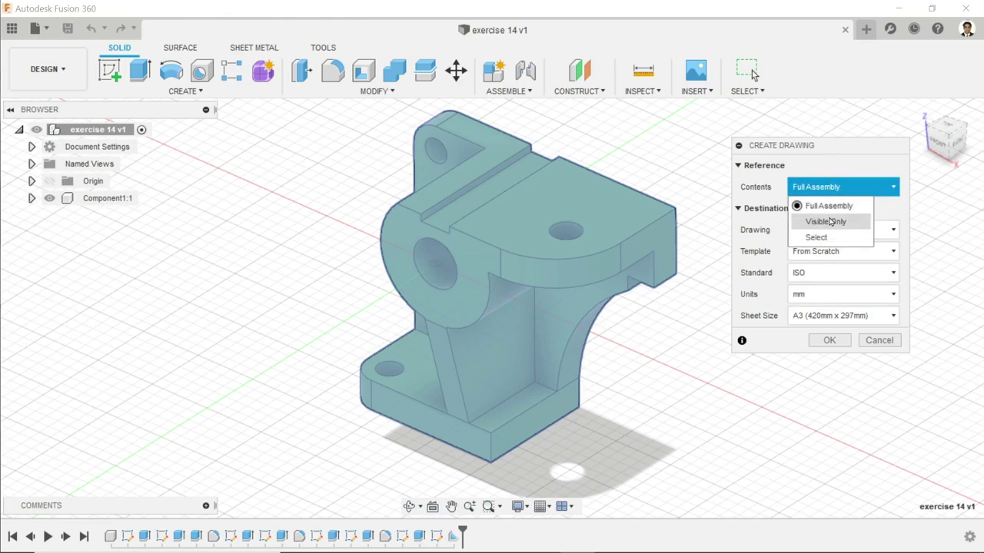
{"action": "left_click", "coordinate": [833, 190]}
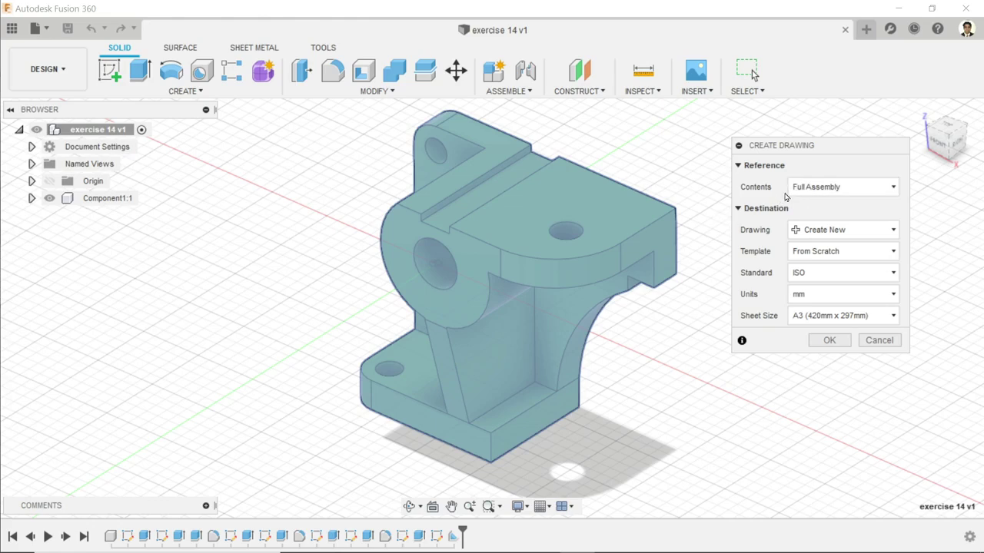
{"action": "left_click", "coordinate": [816, 195]}
{"action": "left_click", "coordinate": [817, 195]}
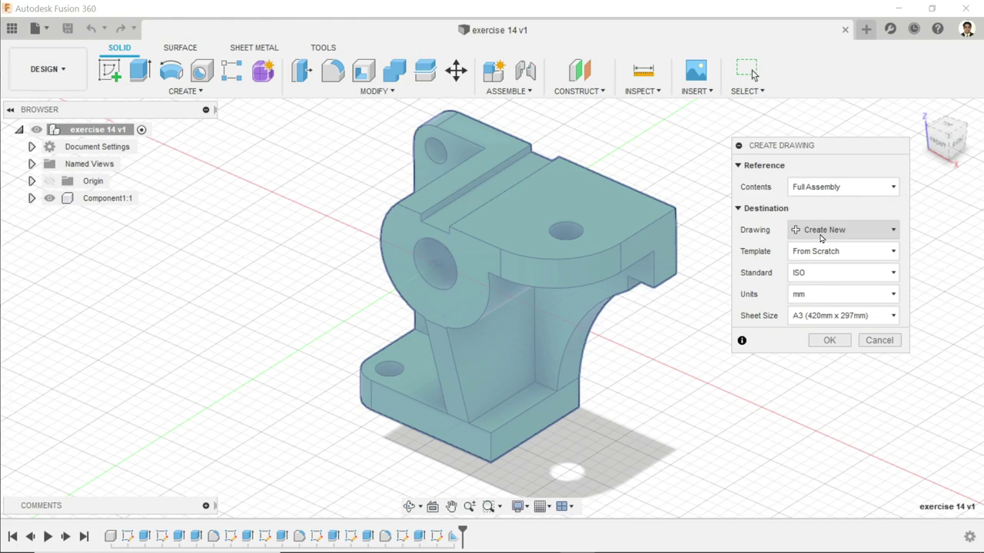
Create the new drawing from scratch with the ISO standard, mm units and an A3 (420mm x 297mm) sheet
{"action": "left_click", "coordinate": [819, 257]}
{"action": "left_click", "coordinate": [821, 270]}
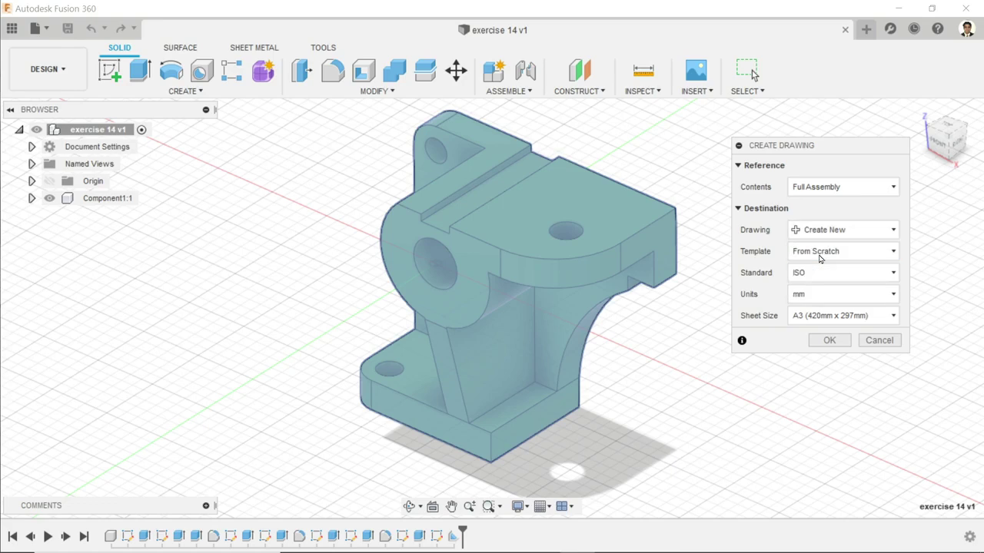
{"action": "left_click", "coordinate": [815, 273]}
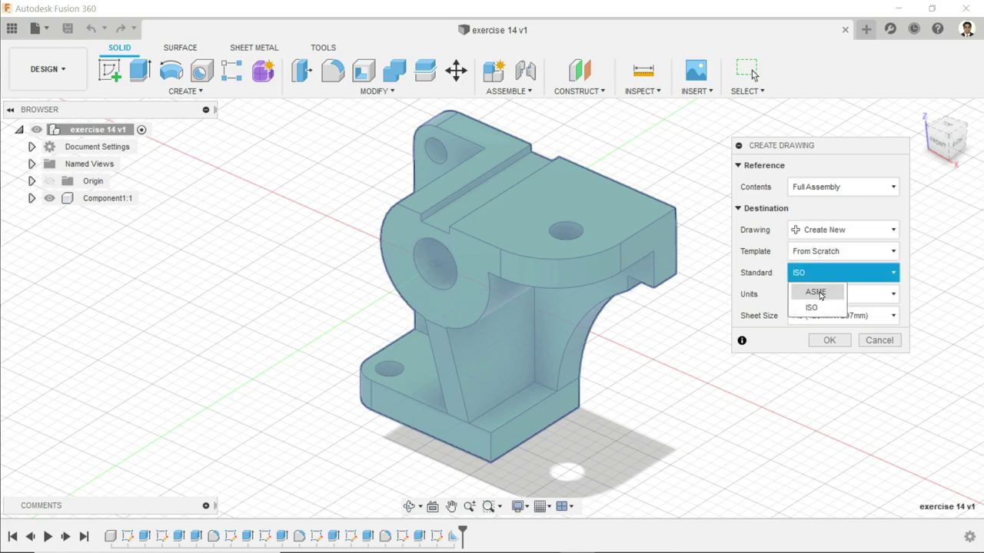
{"action": "left_click", "coordinate": [819, 279]}
{"action": "left_click", "coordinate": [811, 299]}
{"action": "left_click", "coordinate": [820, 331]}
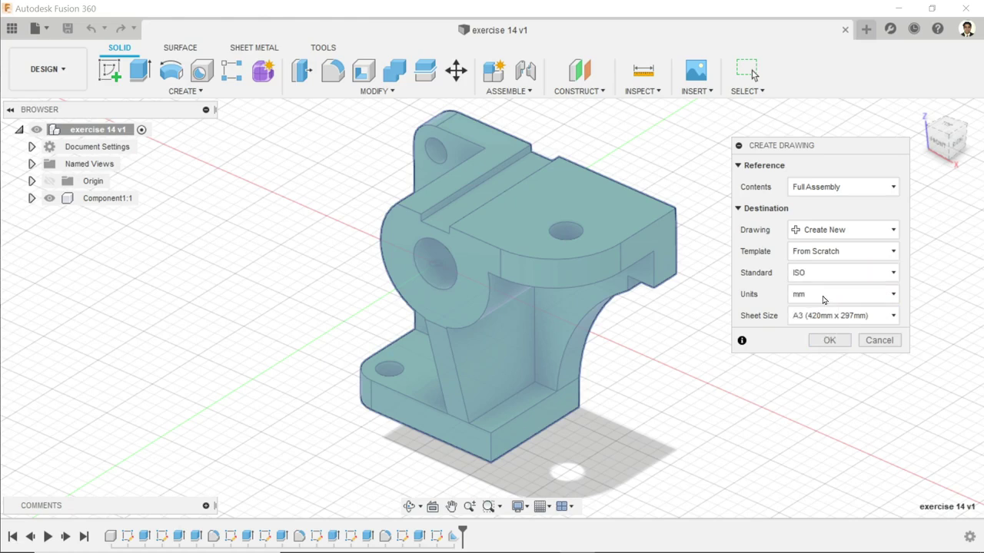
{"action": "left_click", "coordinate": [823, 316]}
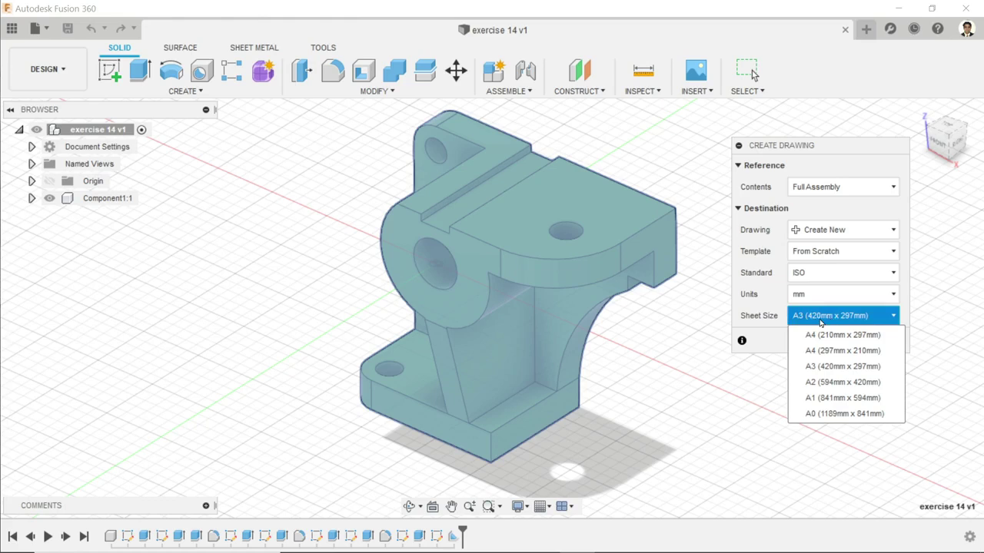
{"action": "left_click", "coordinate": [820, 323]}
{"action": "left_click", "coordinate": [832, 343]}
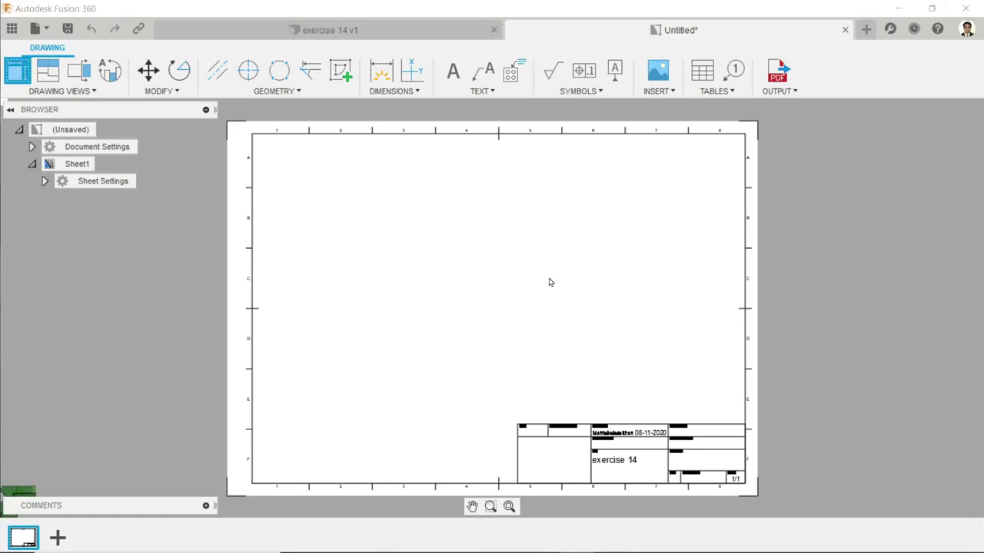
Place the bracket's Front view at mid-height in the left half of the sheet, at scale 1:2 with the Visible Edges style
{"action": "left_click_drag", "start_coordinate": [856, 114], "coordinate": [825, 114]}
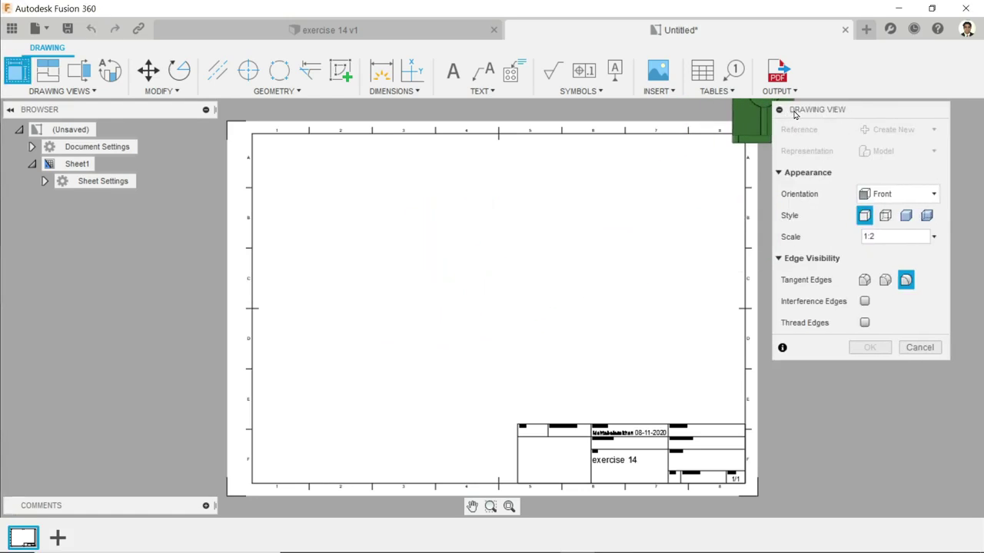
{"action": "left_click", "coordinate": [890, 197]}
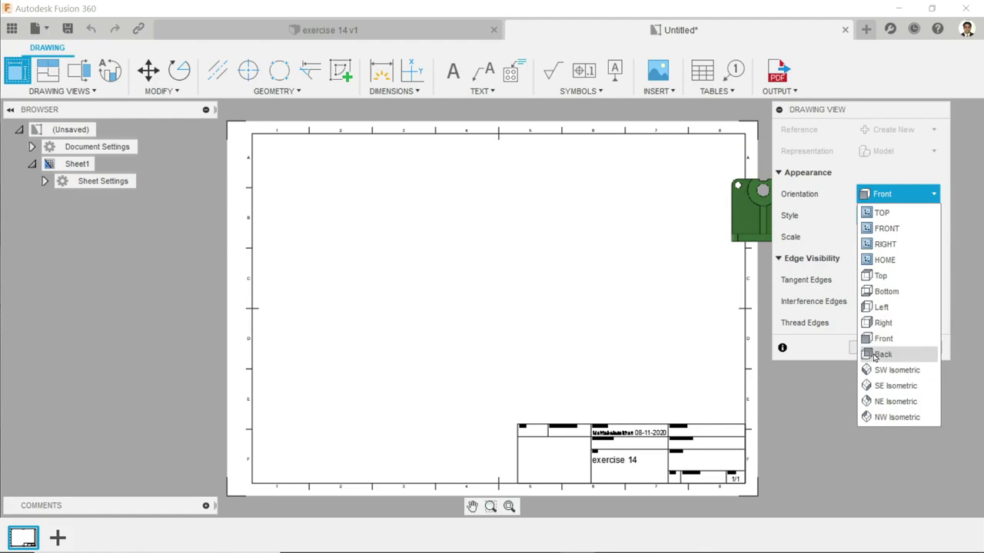
{"action": "left_click", "coordinate": [889, 201]}
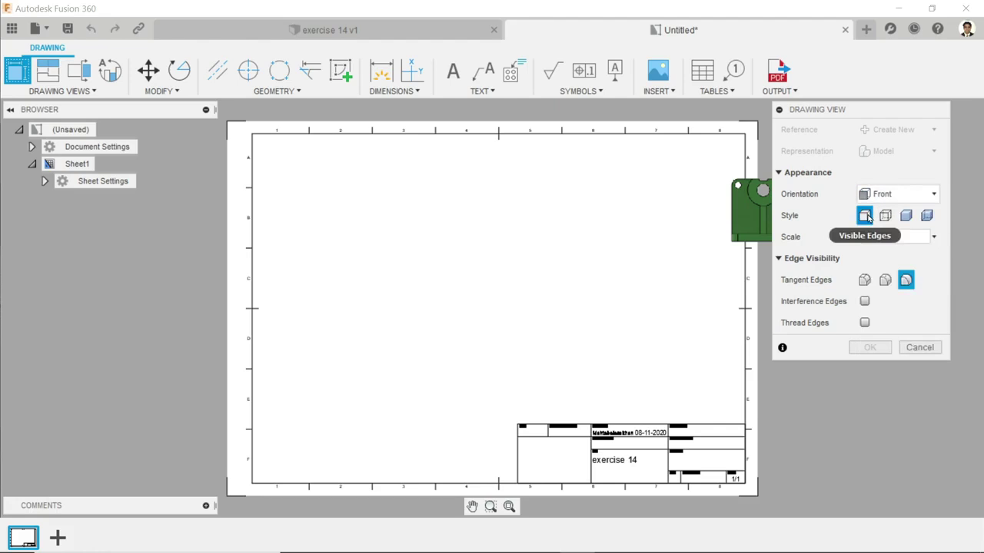
{"action": "left_click", "coordinate": [906, 216]}
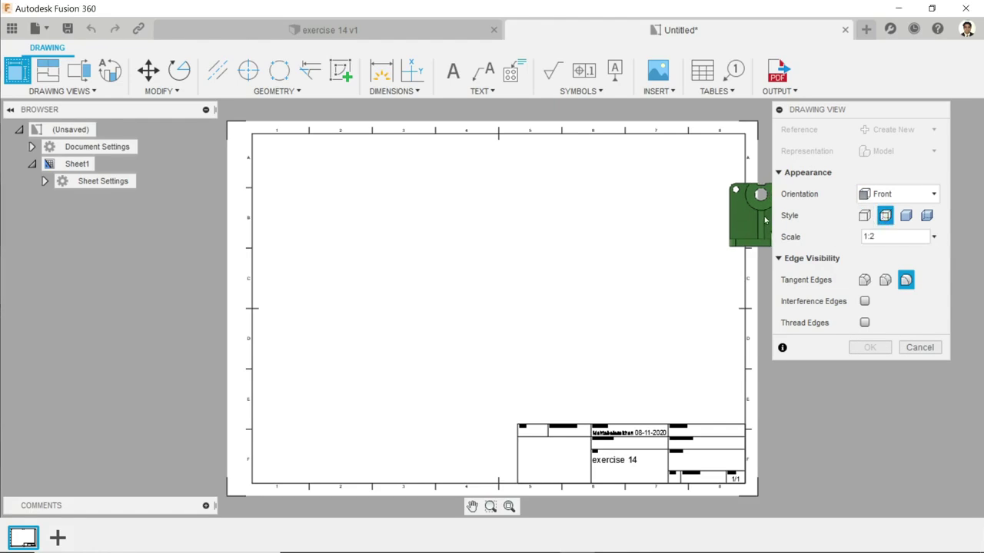
{"action": "left_click", "coordinate": [865, 216]}
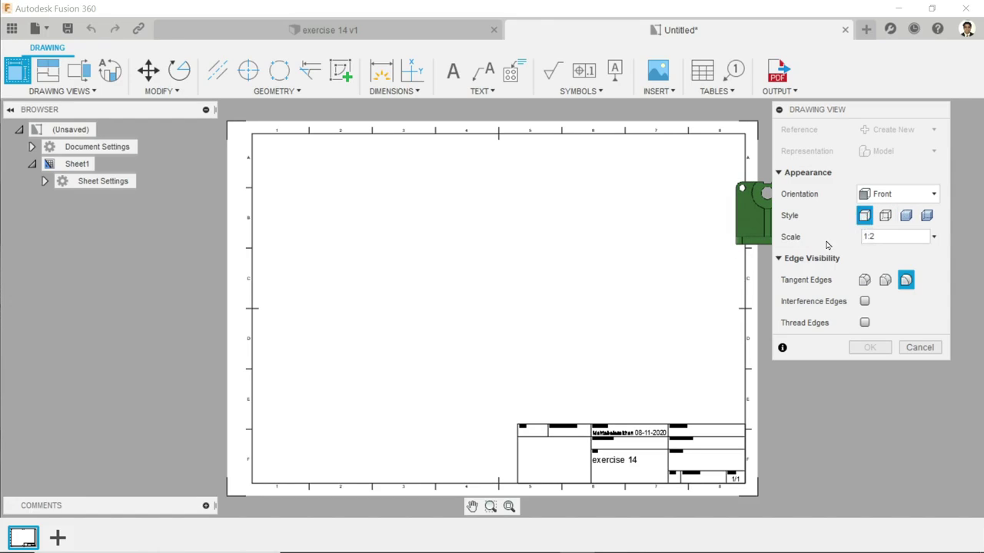
{"action": "left_click", "coordinate": [391, 312]}
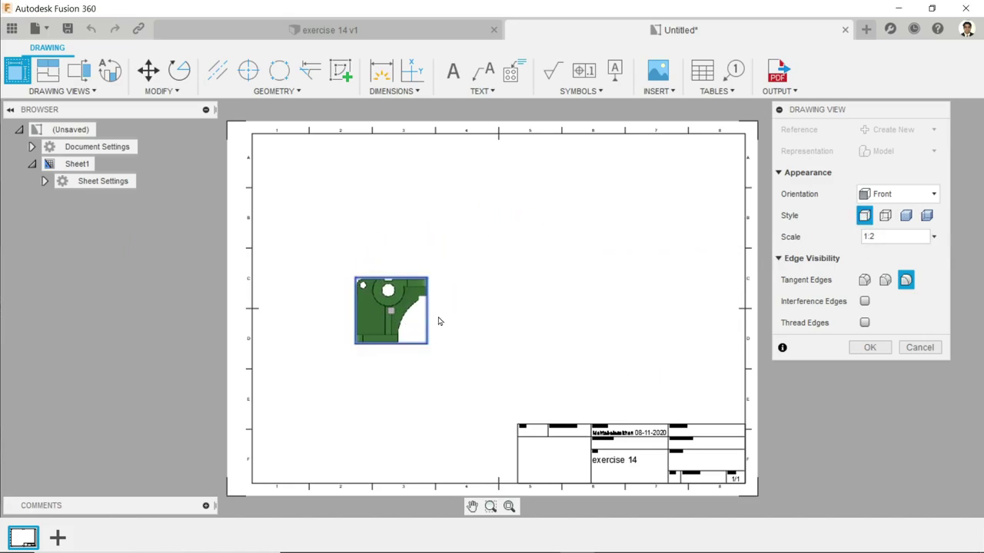
{"action": "left_click", "coordinate": [906, 216]}
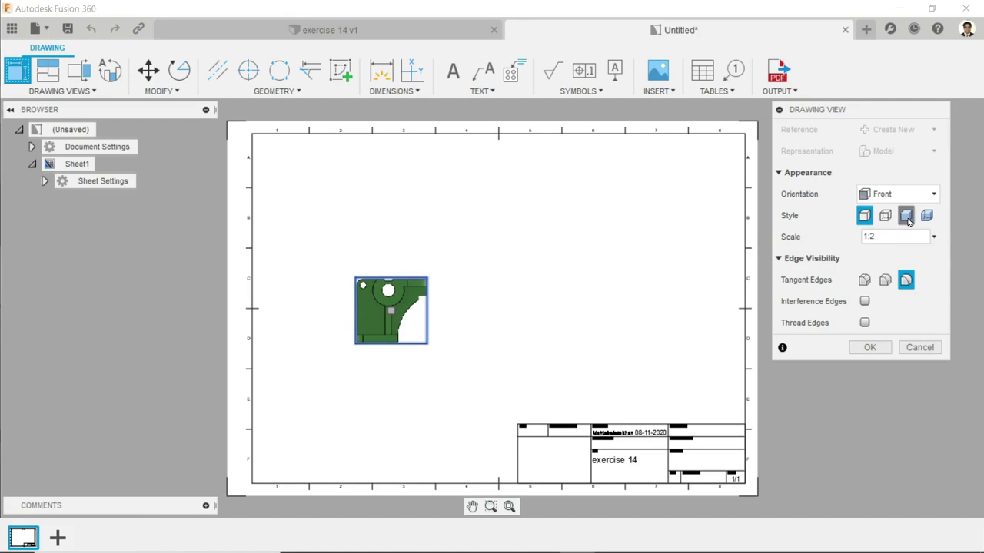
{"action": "left_click", "coordinate": [864, 216]}
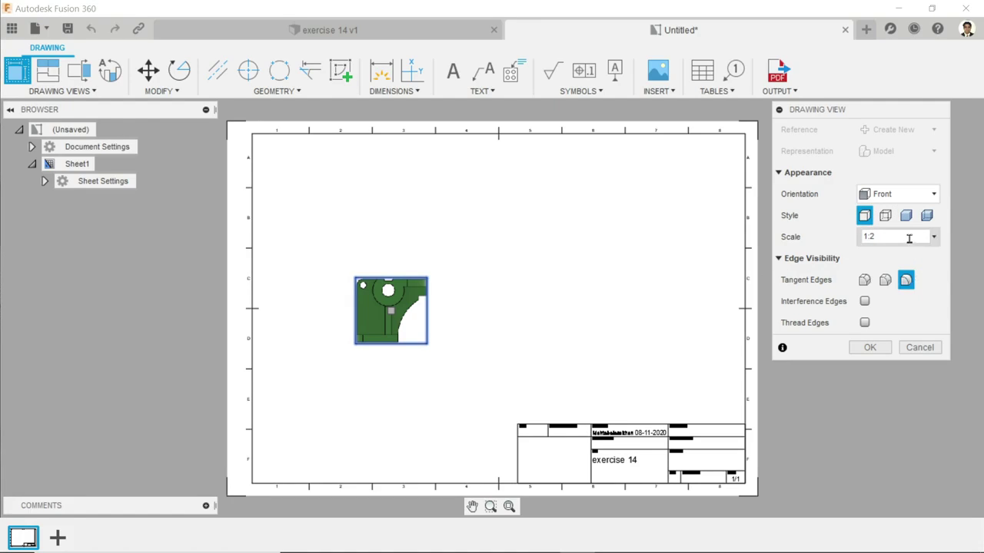
{"action": "left_click", "coordinate": [867, 348]}
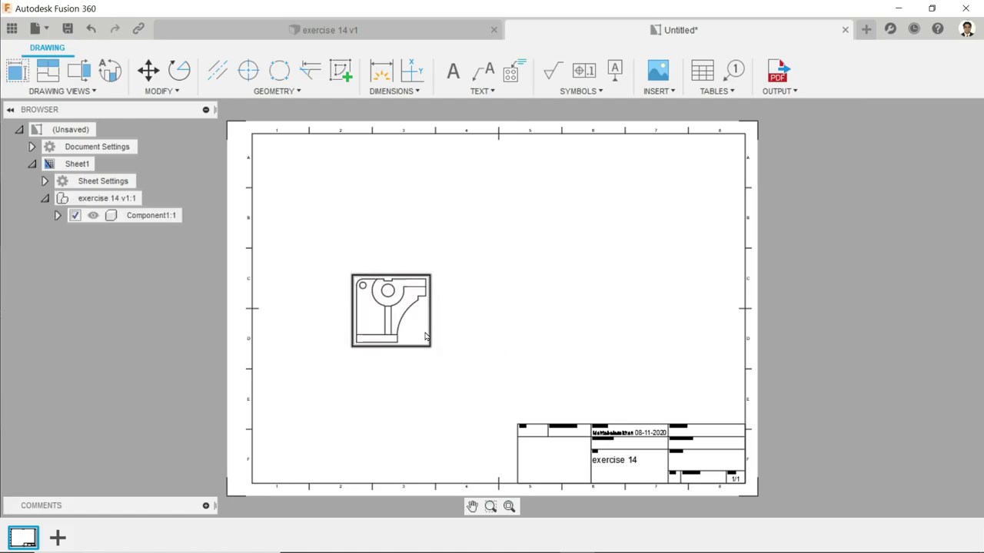
{"action": "scroll", "coordinate": [408, 332], "scroll_direction": "up", "scroll_amount": 3}
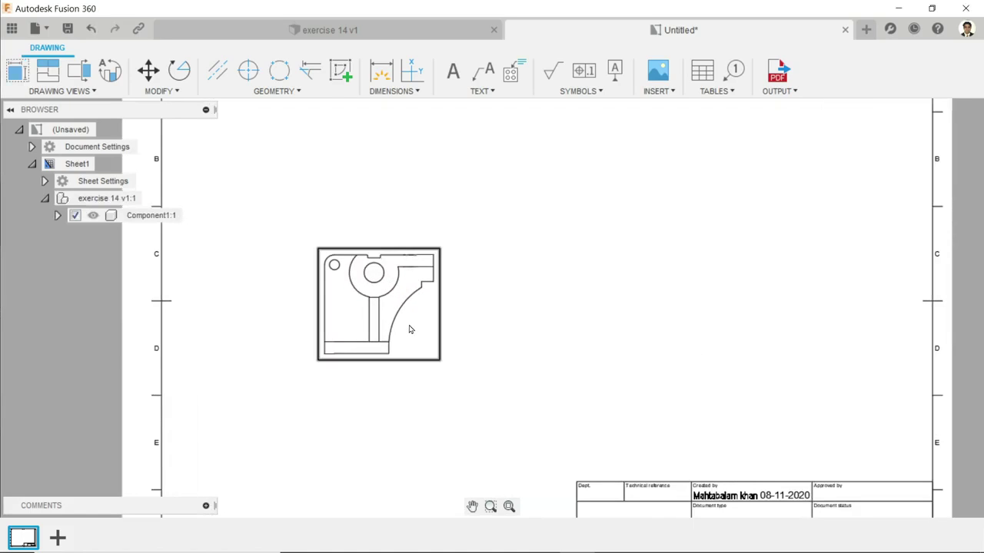
Edit the front view to use the Shaded style and Full Length tangent edges
{"action": "double_click", "coordinate": [410, 329]}
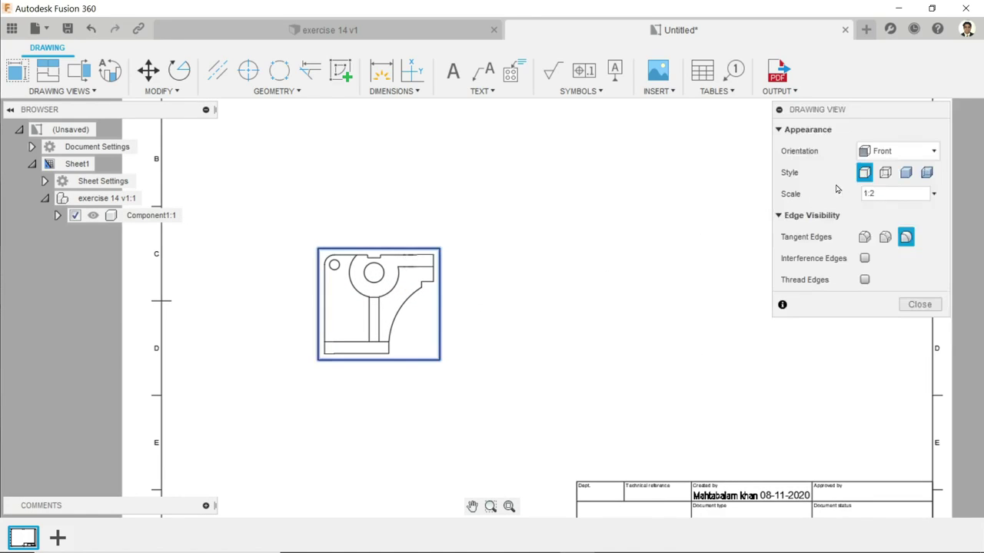
{"action": "left_click", "coordinate": [906, 174]}
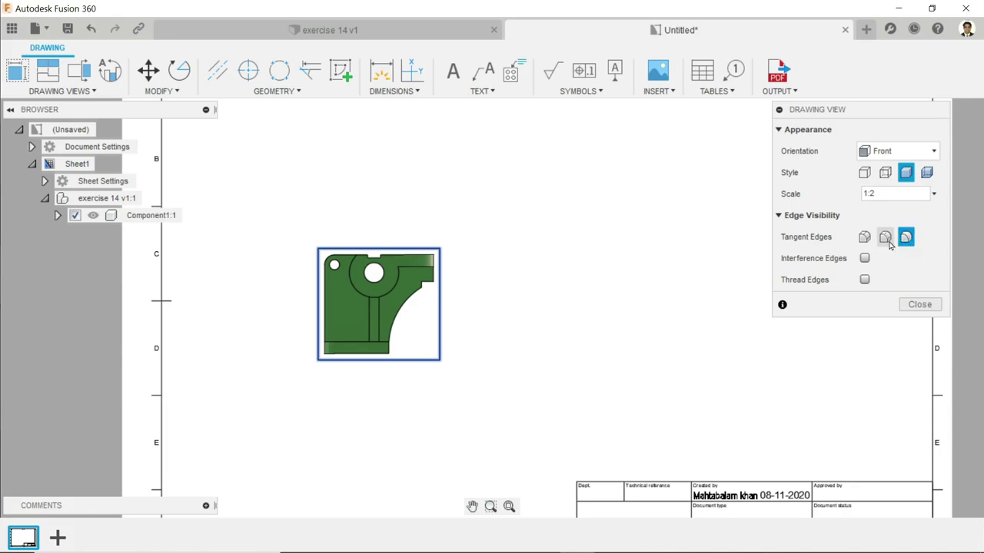
{"action": "left_click", "coordinate": [863, 240]}
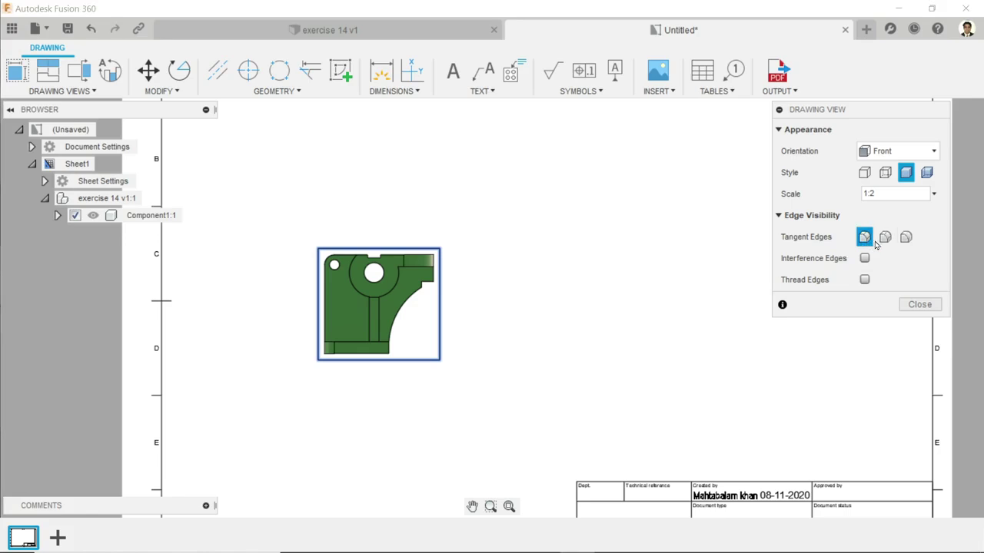
{"action": "left_click", "coordinate": [885, 240]}
{"action": "left_click", "coordinate": [906, 239]}
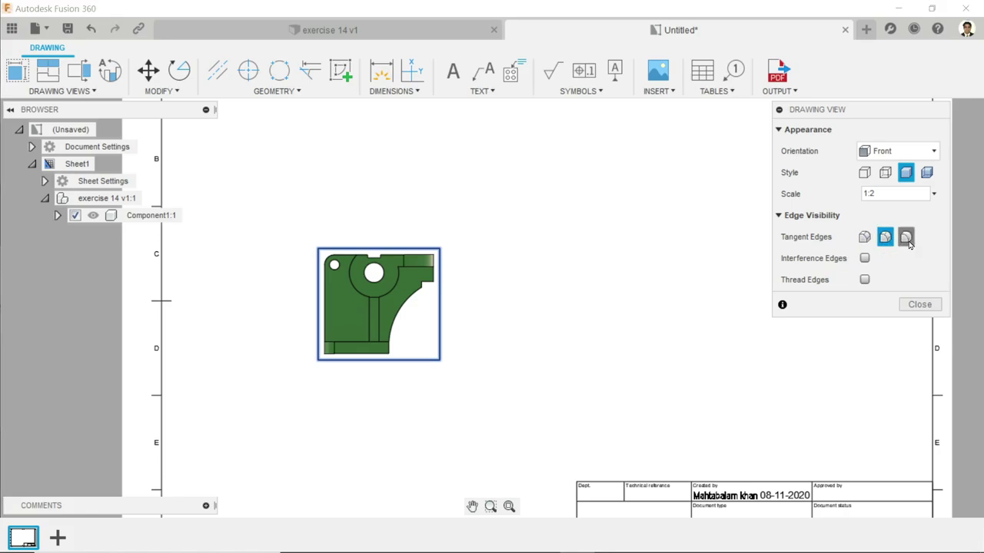
{"action": "left_click", "coordinate": [864, 238]}
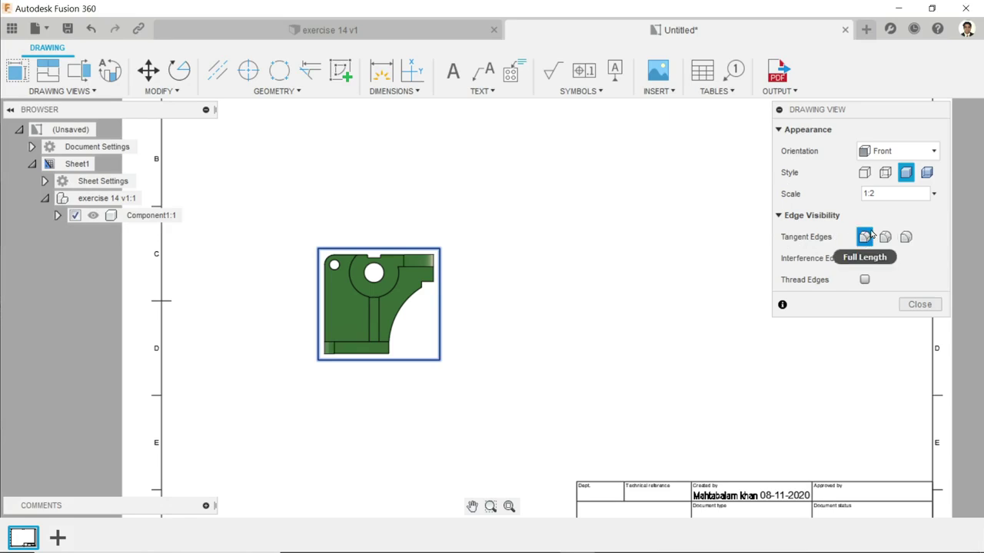
Set the front view's scale to 1:1.5 and return its style to Visible Edges
{"action": "left_click", "coordinate": [933, 194]}
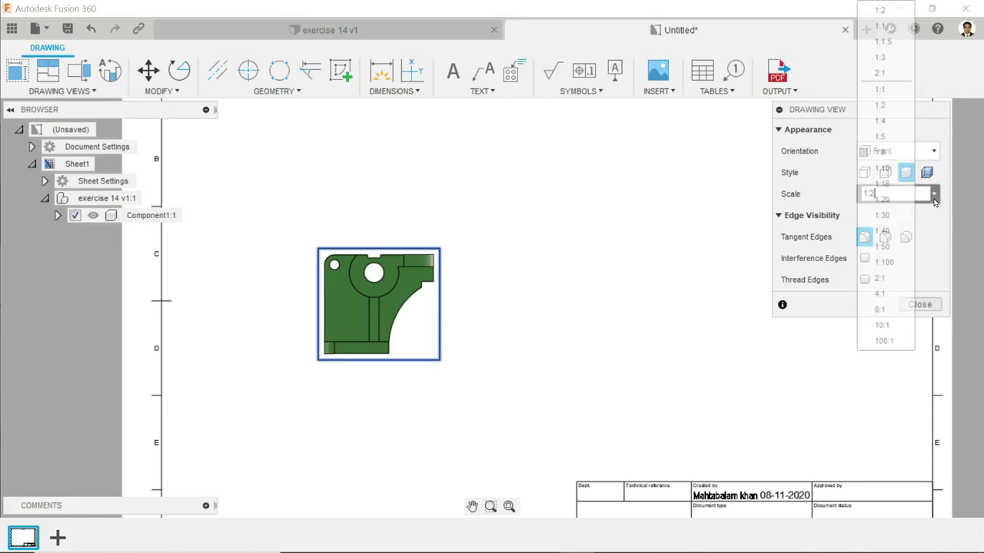
{"action": "left_click", "coordinate": [879, 89]}
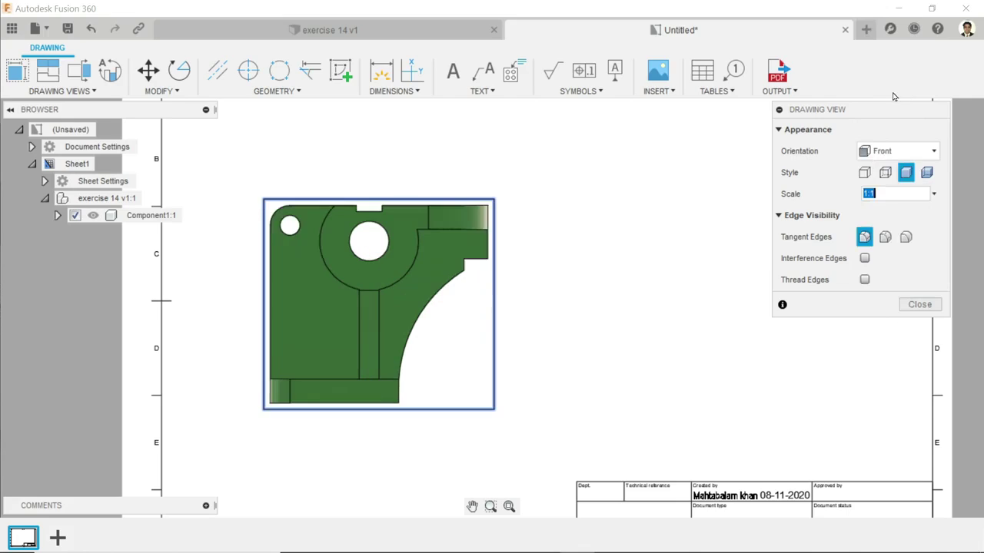
{"action": "scroll", "coordinate": [478, 311], "scroll_direction": "down", "scroll_amount": 2}
{"action": "left_click", "coordinate": [891, 192]}
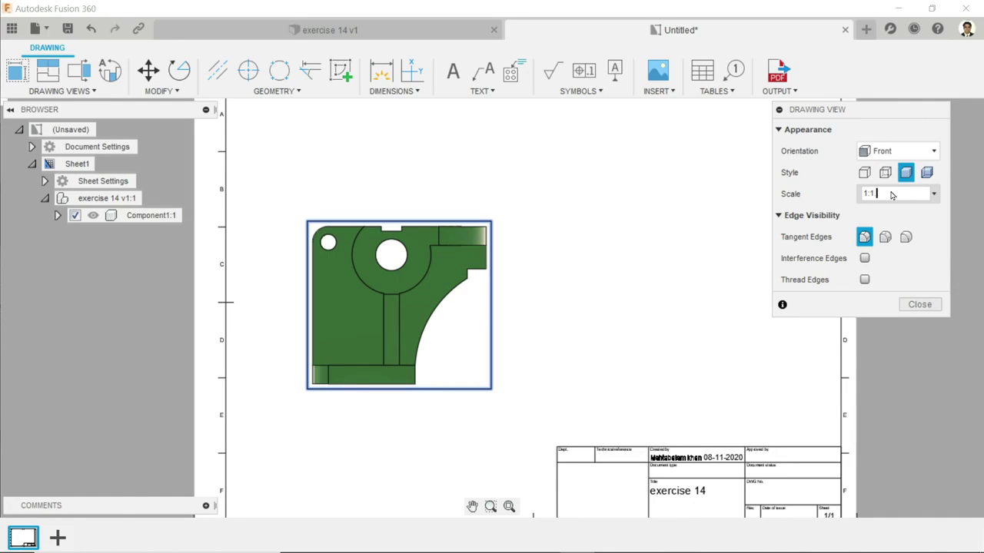
{"action": "type", "text": ".5"}
{"action": "key", "text": "Return"}
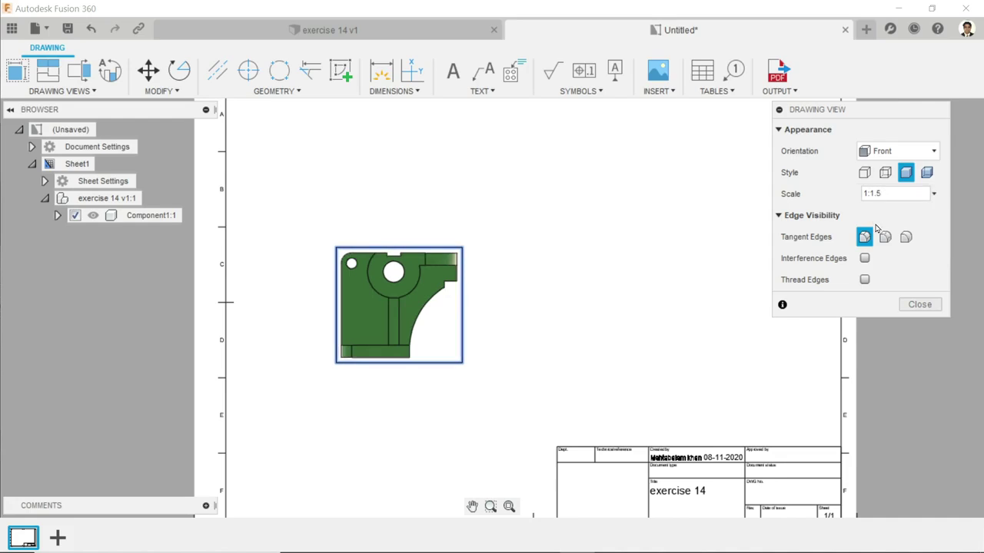
{"action": "left_click", "coordinate": [865, 173]}
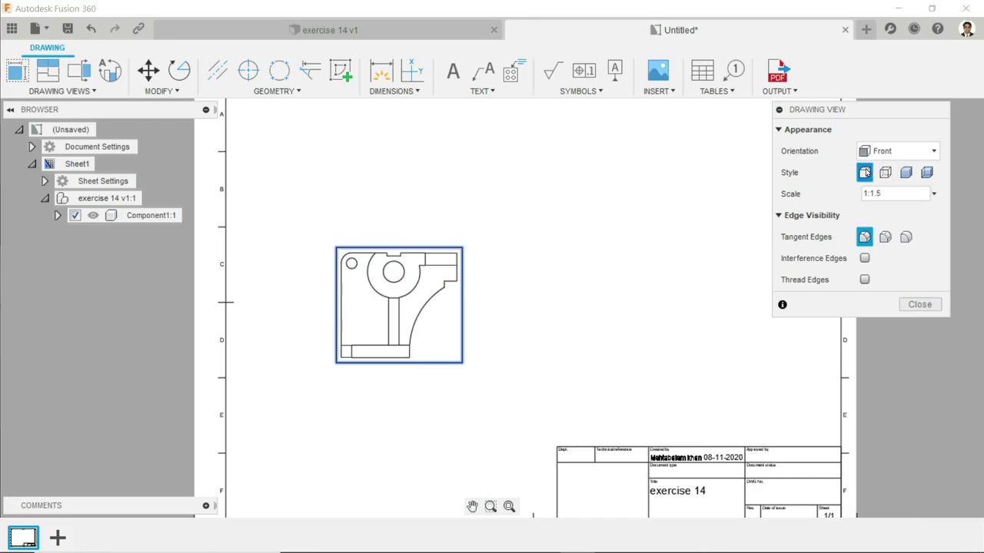
Try the Left, Bottom and Back orientations on the base view, return it to Front and finish editing it
{"action": "left_click", "coordinate": [884, 152]}
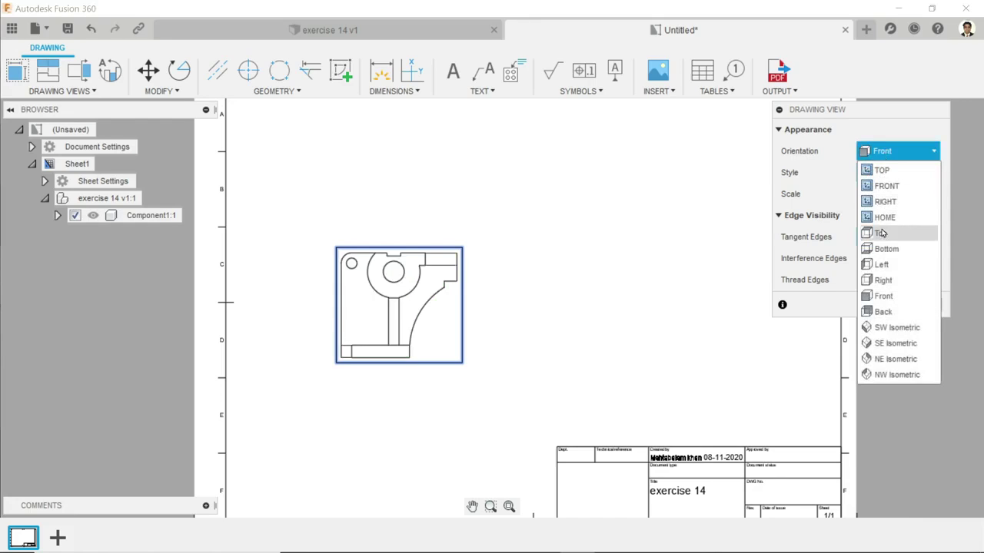
{"action": "left_click", "coordinate": [879, 265]}
{"action": "left_click", "coordinate": [895, 151]}
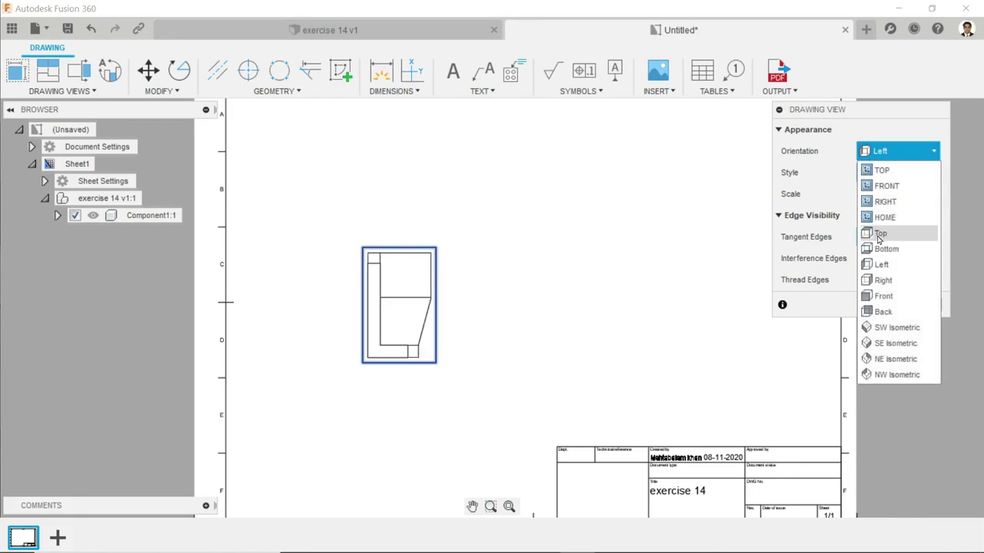
{"action": "left_click", "coordinate": [880, 249]}
{"action": "left_click", "coordinate": [896, 151]}
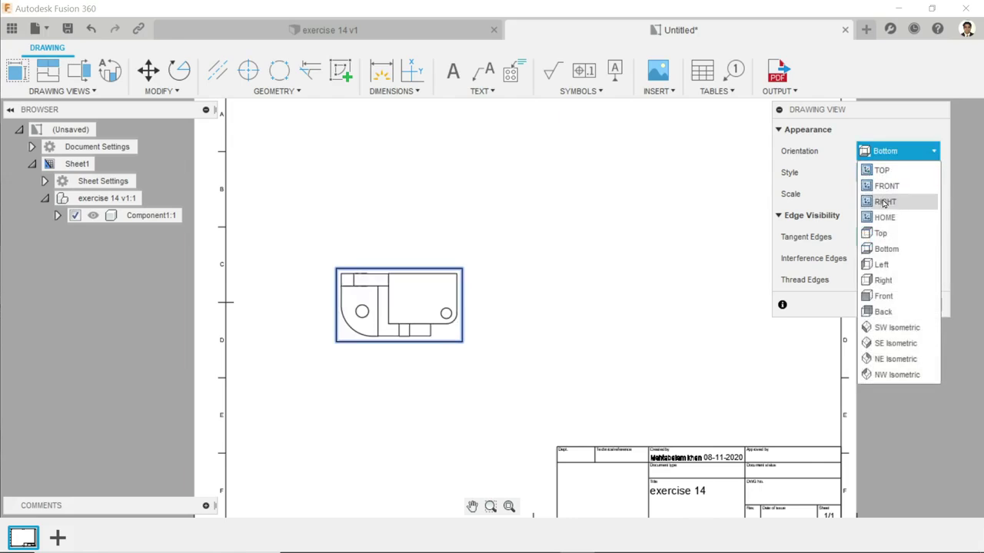
{"action": "left_click", "coordinate": [882, 311]}
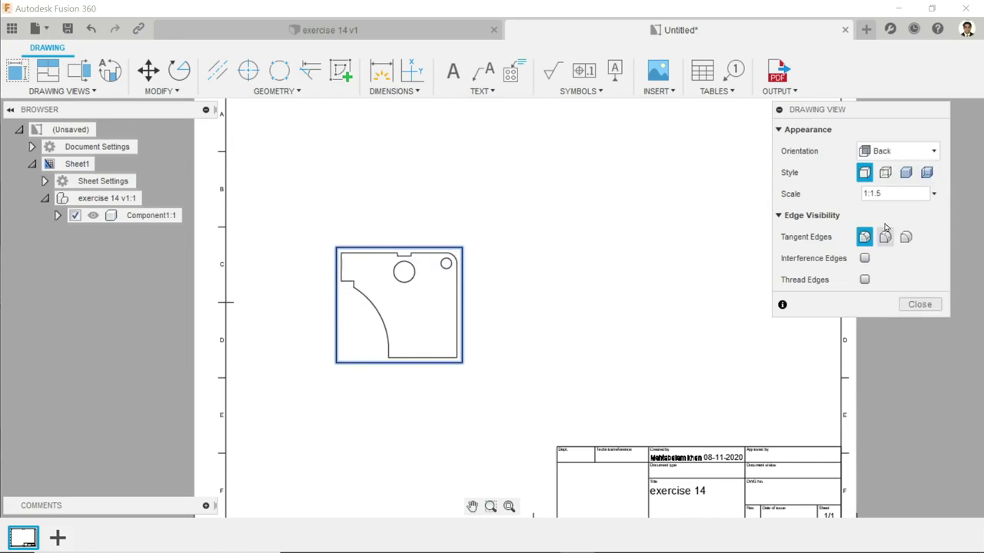
{"action": "left_click", "coordinate": [895, 151]}
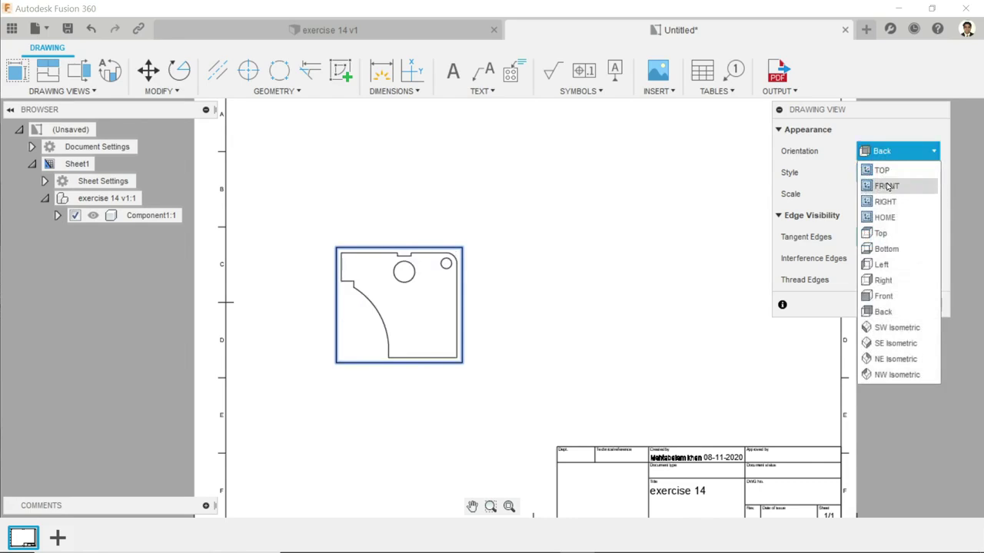
{"action": "left_click", "coordinate": [883, 297]}
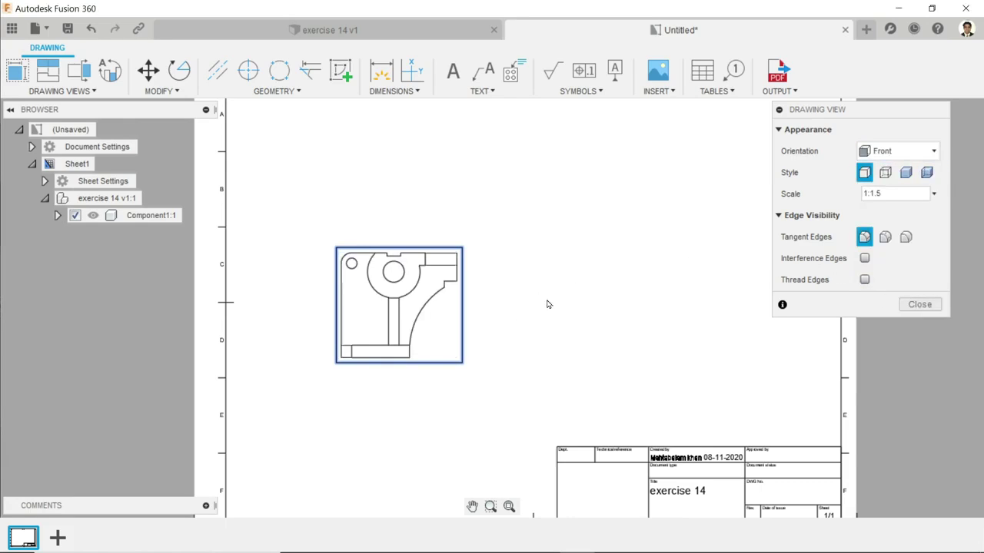
{"action": "left_click", "coordinate": [919, 305]}
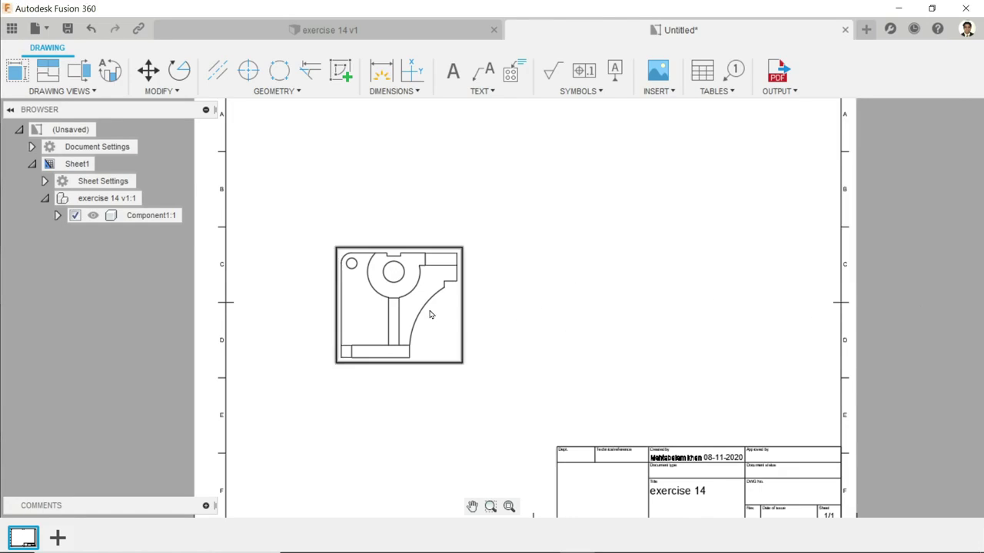
Project three views from the front view: one directly below it, one to its right and an isometric to its lower left
{"action": "scroll", "coordinate": [430, 315], "scroll_direction": "down", "scroll_amount": 3}
{"action": "scroll", "coordinate": [428, 320], "scroll_direction": "up", "scroll_amount": 2}
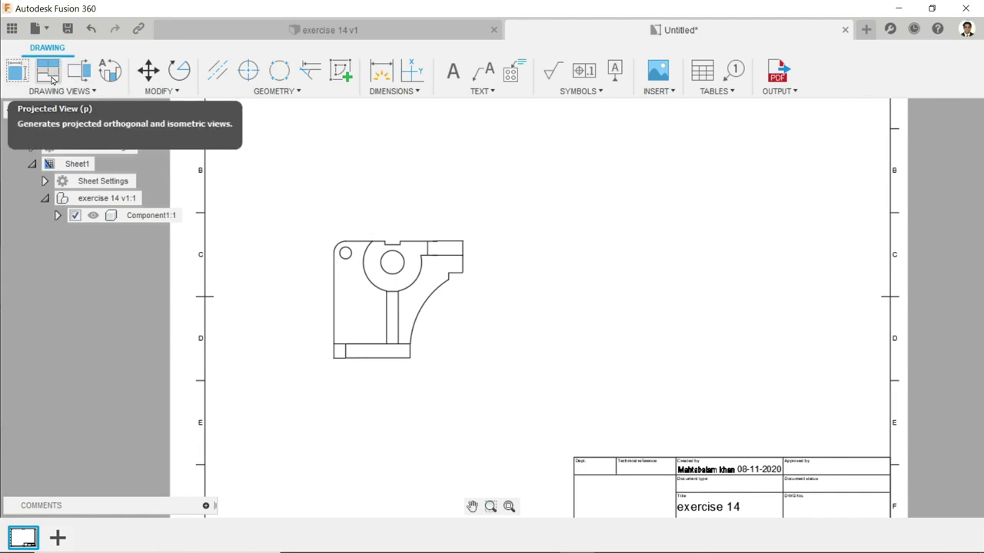
{"action": "left_click", "coordinate": [51, 77]}
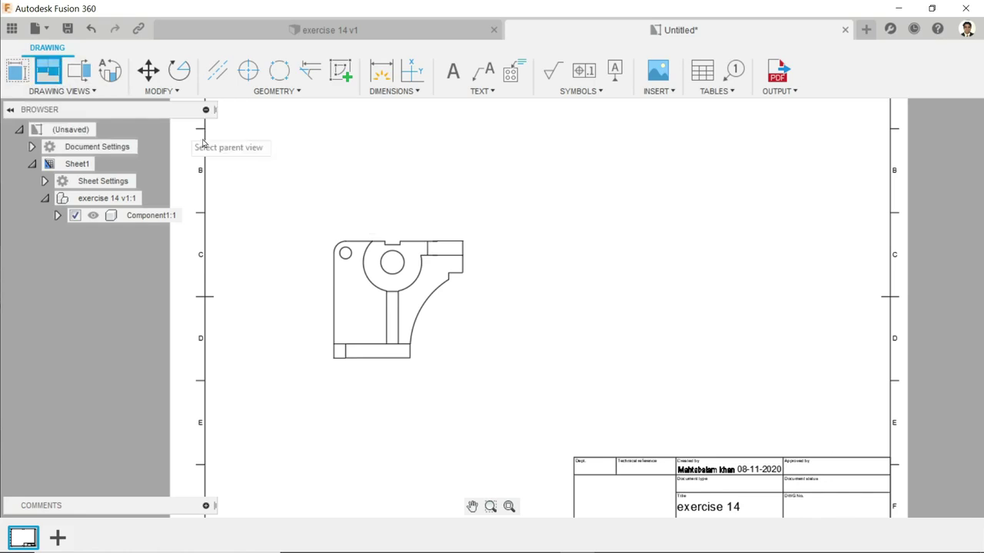
{"action": "left_click", "coordinate": [439, 321]}
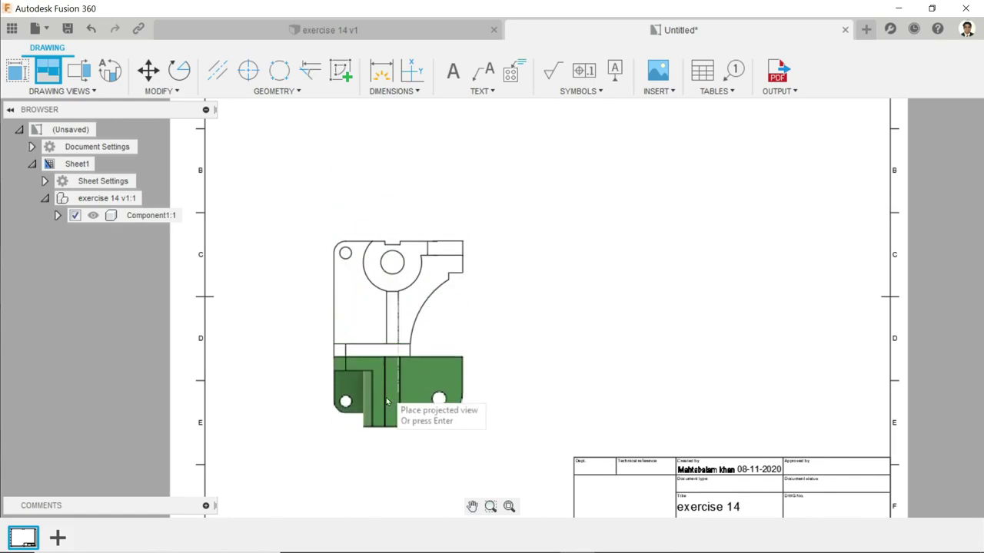
{"action": "left_click", "coordinate": [386, 466]}
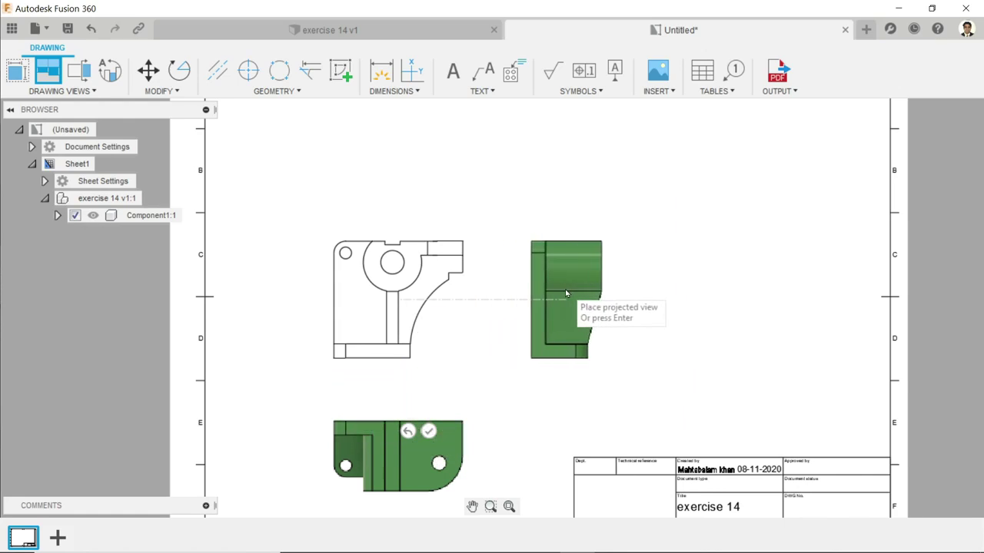
{"action": "left_click", "coordinate": [571, 296]}
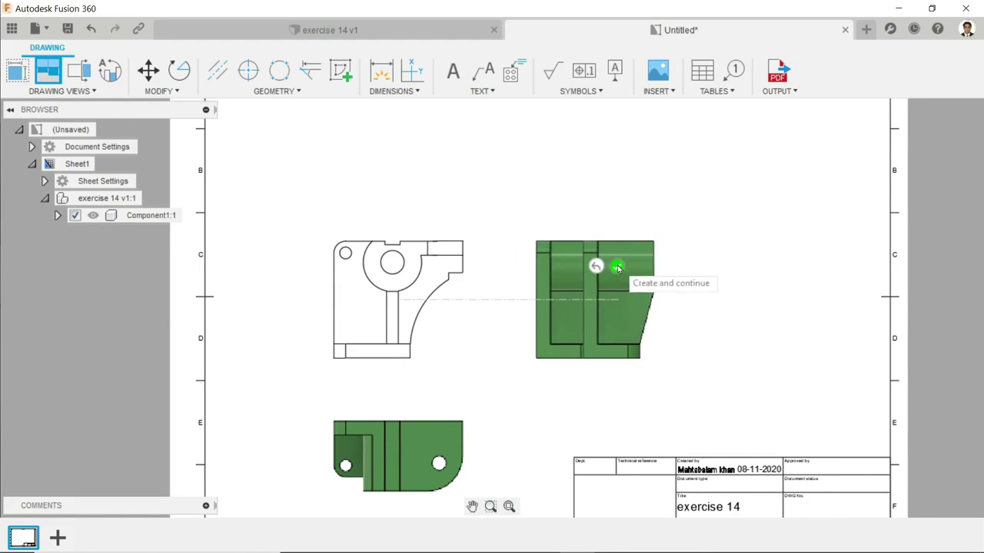
{"action": "left_click", "coordinate": [286, 390]}
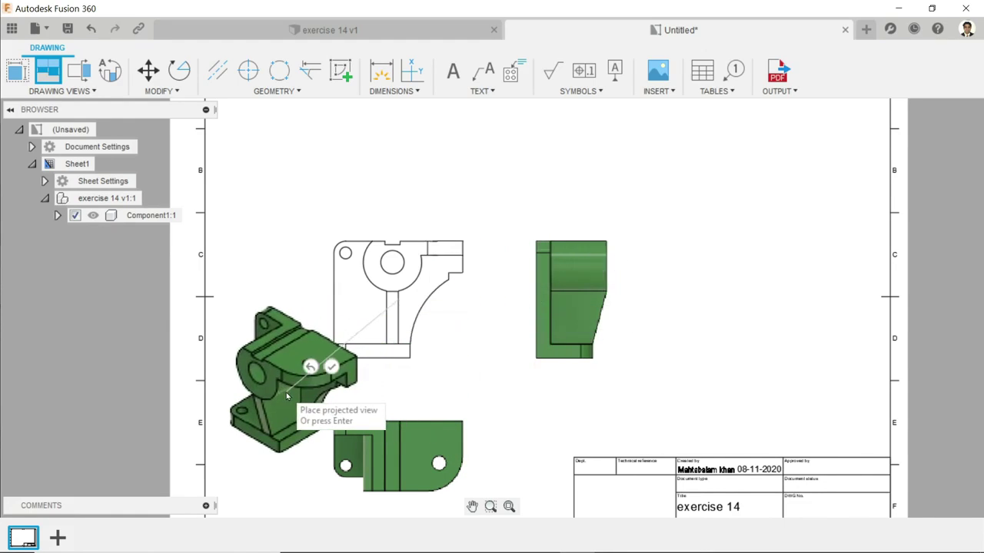
{"action": "left_click", "coordinate": [331, 367]}
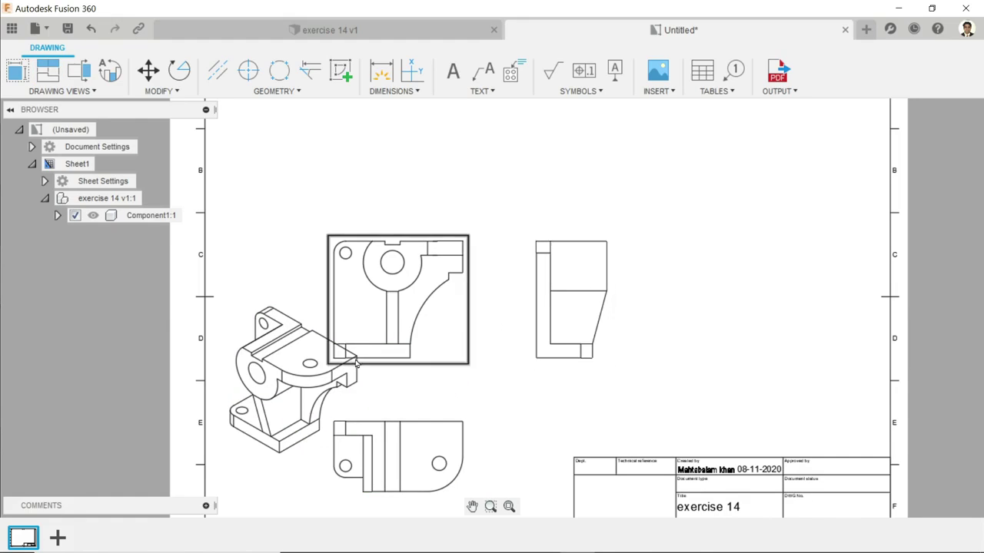
Move the isometric view into the empty upper-right area of the sheet
{"action": "left_click", "coordinate": [304, 402]}
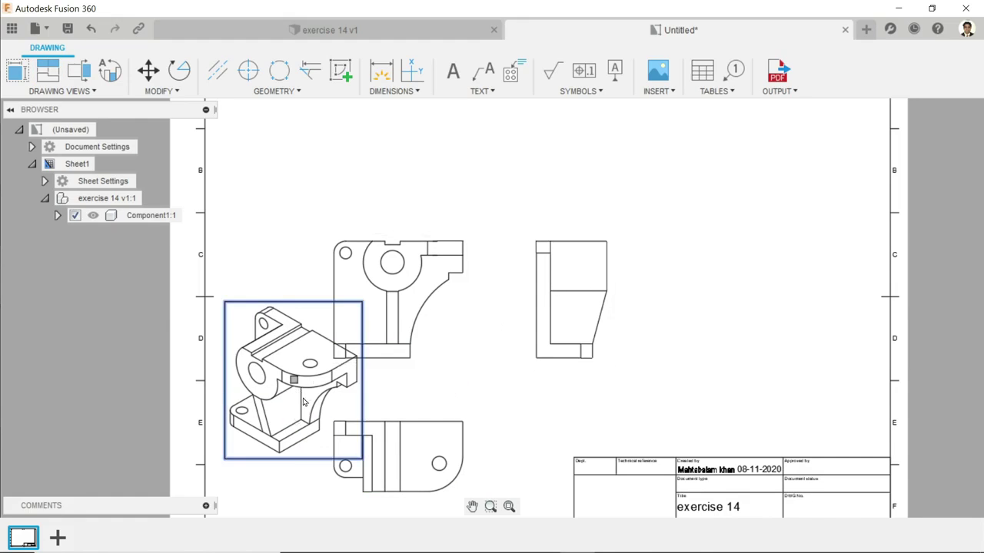
{"action": "key", "text": "m"}
{"action": "left_click", "coordinate": [362, 397]}
{"action": "left_click", "coordinate": [829, 192]}
Move the projected view from below the front view to directly above it
{"action": "left_click", "coordinate": [440, 443]}
{"action": "left_click", "coordinate": [440, 440]}
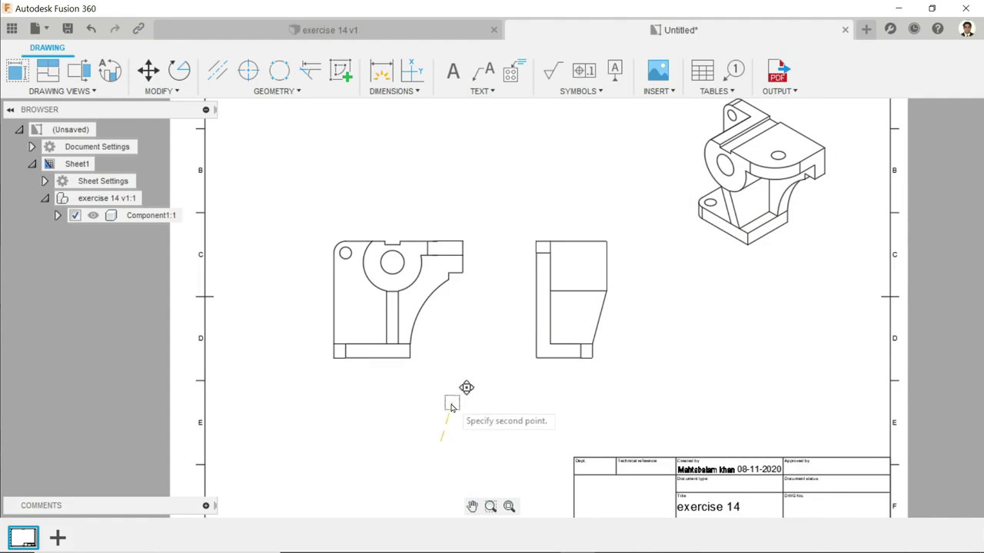
{"action": "left_click", "coordinate": [437, 142]}
Move the front view slightly lower on the sheet to widen the gap beneath the view above it
{"action": "key", "text": "F6"}
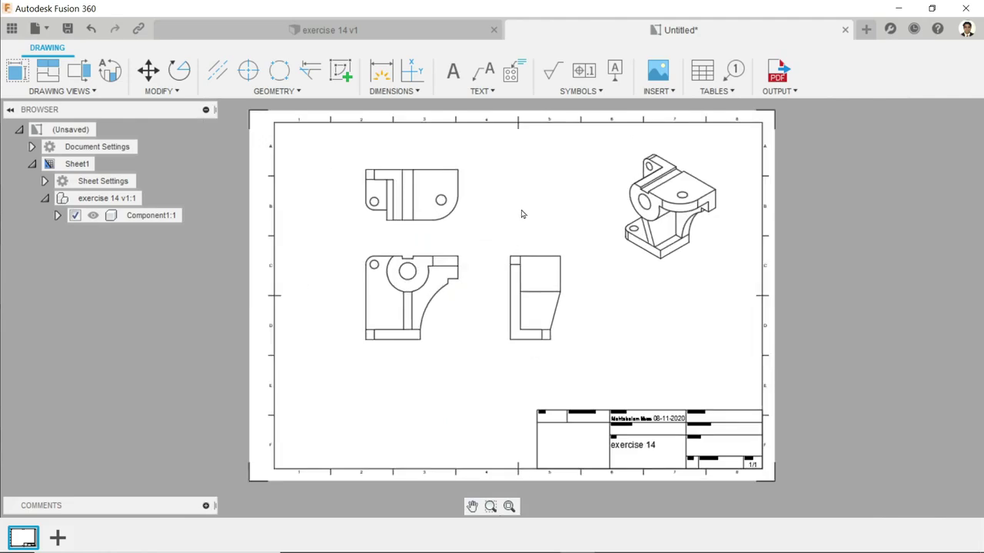
{"action": "scroll", "coordinate": [521, 213], "scroll_direction": "up", "scroll_amount": 2}
{"action": "left_click", "coordinate": [408, 397]}
{"action": "left_click", "coordinate": [417, 399]}
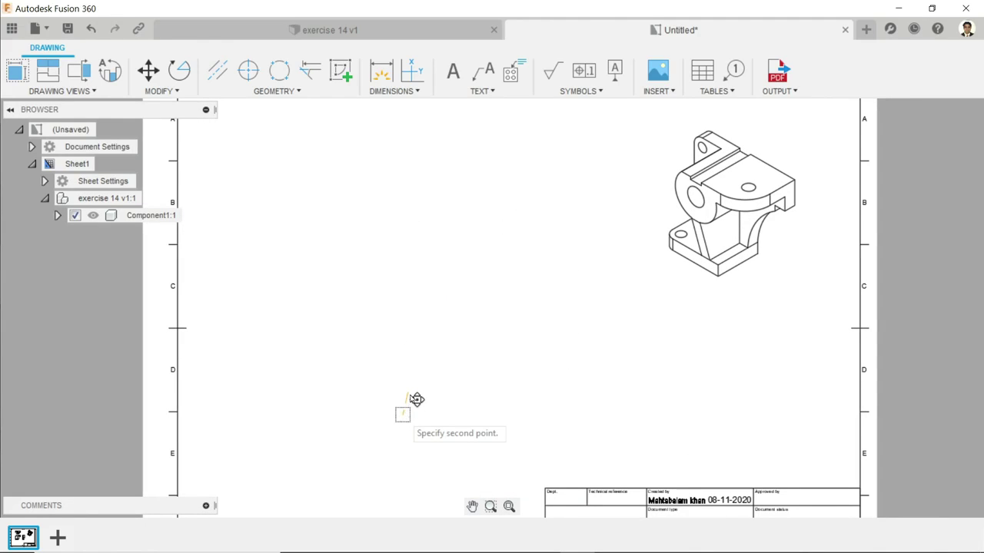
{"action": "left_click", "coordinate": [482, 351]}
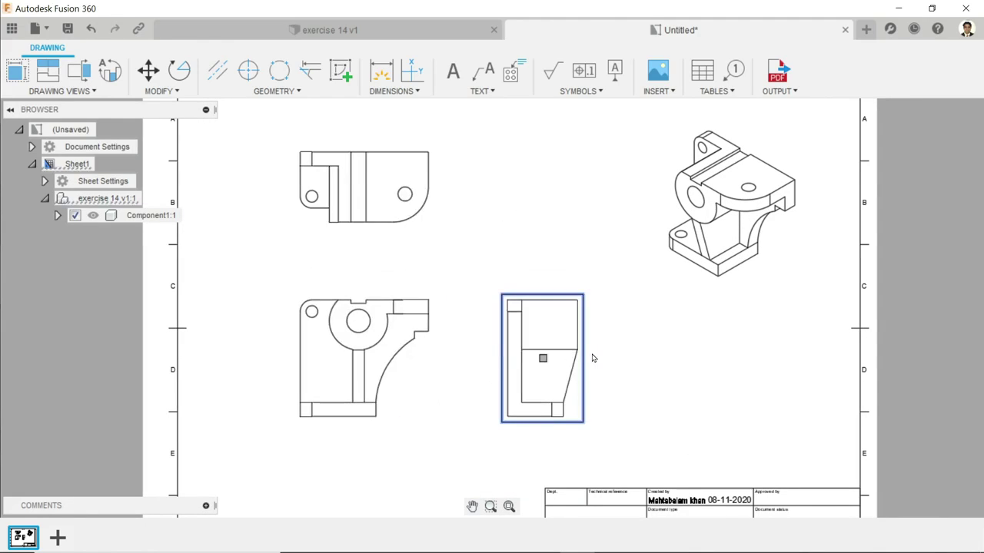
{"action": "left_click", "coordinate": [508, 263]}
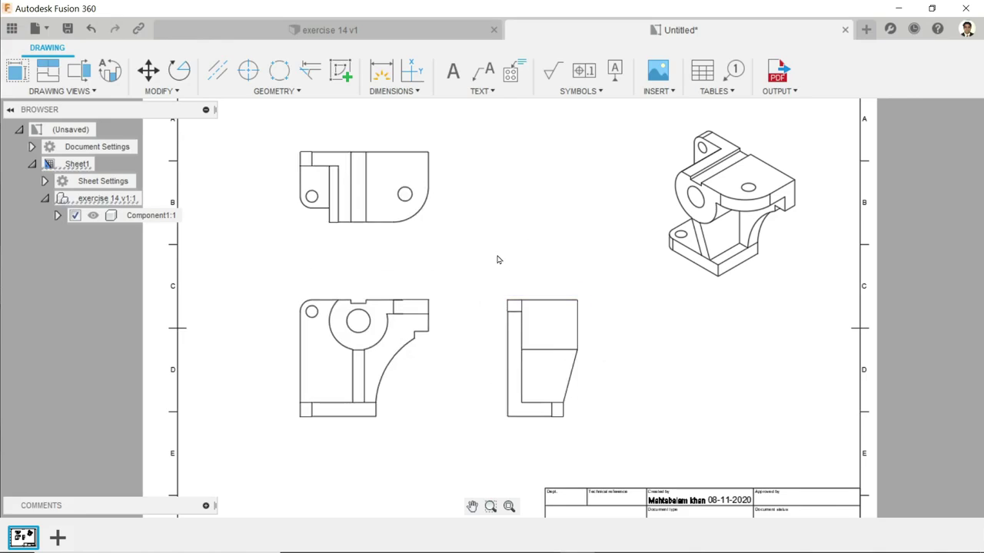
Edit the isometric view to a 1:1 scale with the Shaded style
{"action": "left_click", "coordinate": [773, 271]}
{"action": "double_click", "coordinate": [773, 272]}
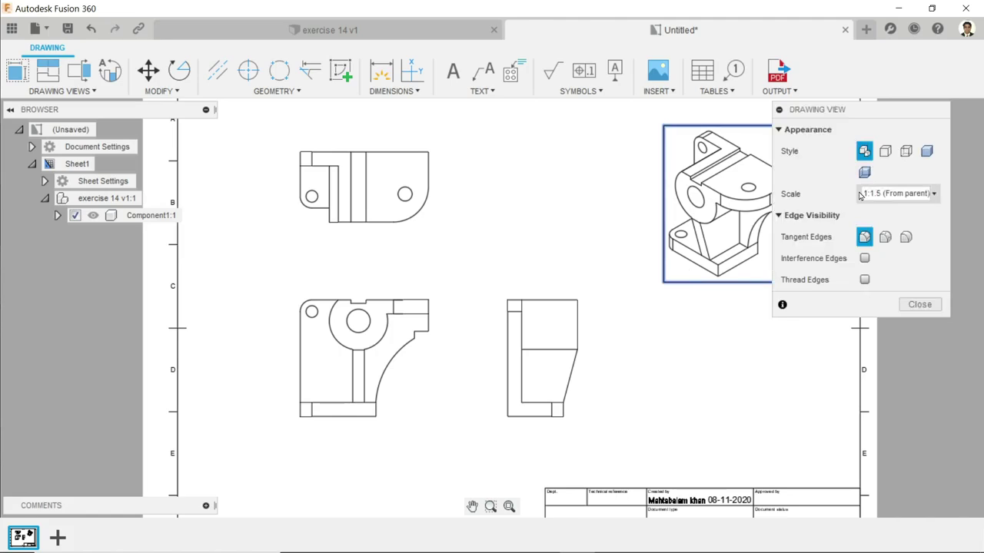
{"action": "left_click", "coordinate": [929, 196]}
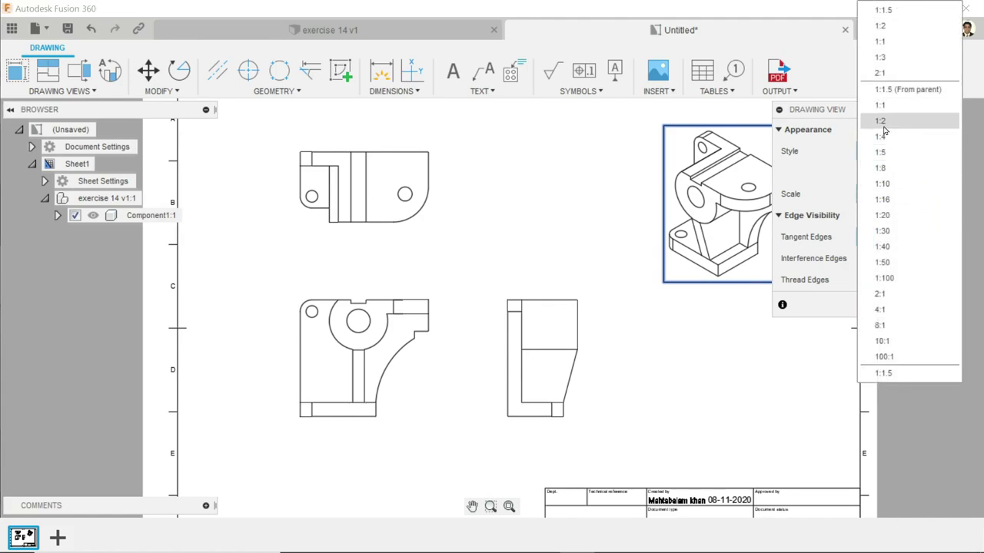
{"action": "left_click", "coordinate": [883, 122]}
{"action": "left_click", "coordinate": [933, 196]}
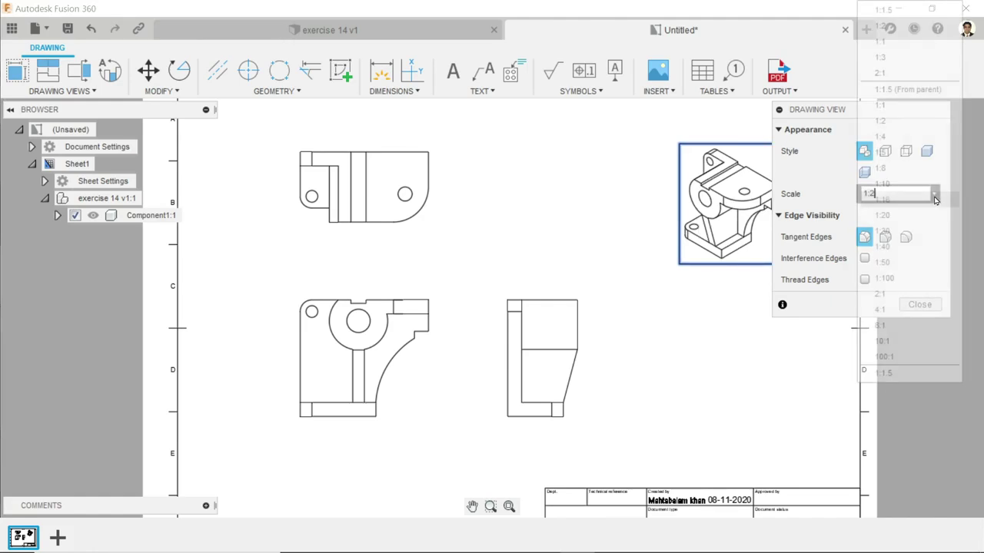
{"action": "left_click", "coordinate": [891, 105]}
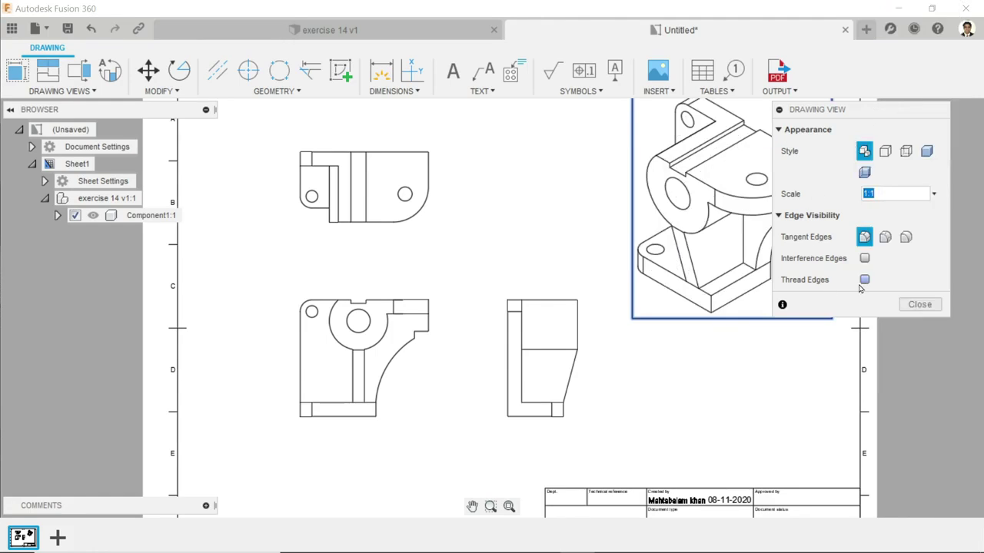
{"action": "left_click", "coordinate": [927, 152]}
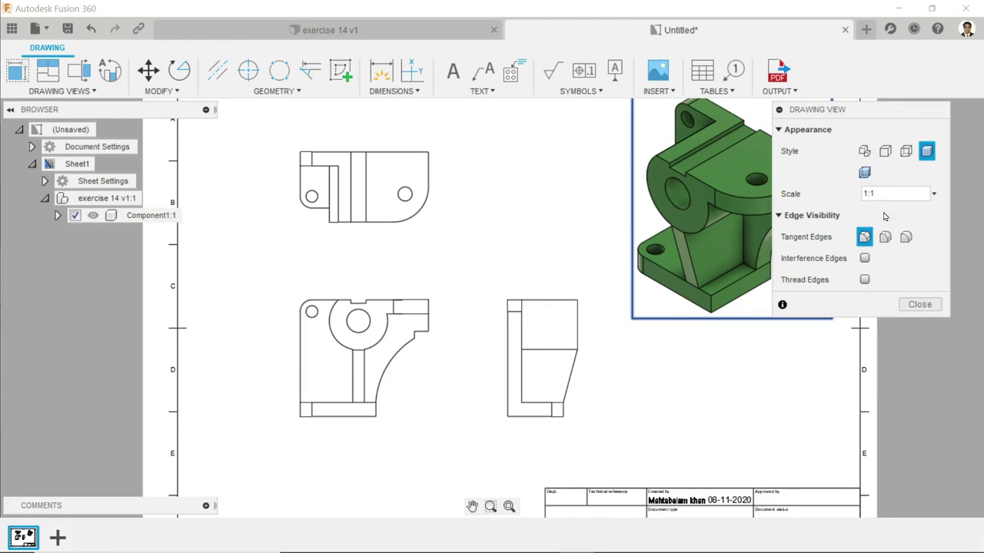
Try the other tangent edge display options, including Shortened, on the isometric view and restore the original one
{"action": "left_click_drag", "start_coordinate": [871, 117], "coordinate": [474, 129]}
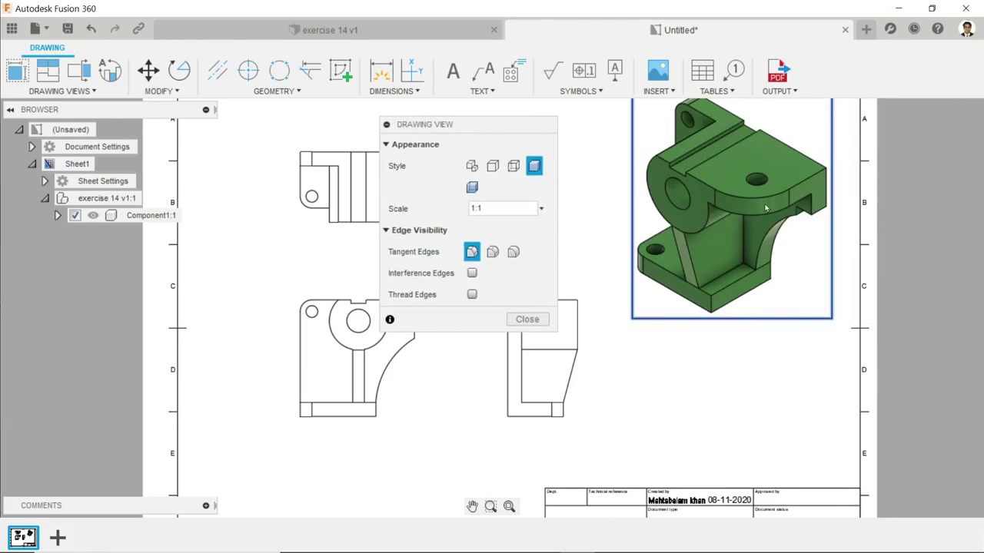
{"action": "left_click", "coordinate": [513, 254]}
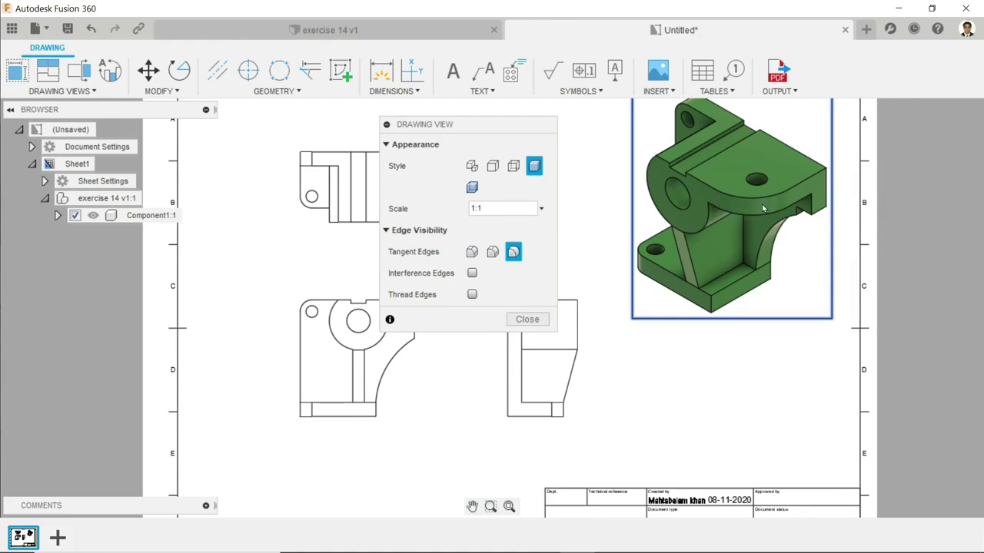
{"action": "left_click", "coordinate": [494, 251]}
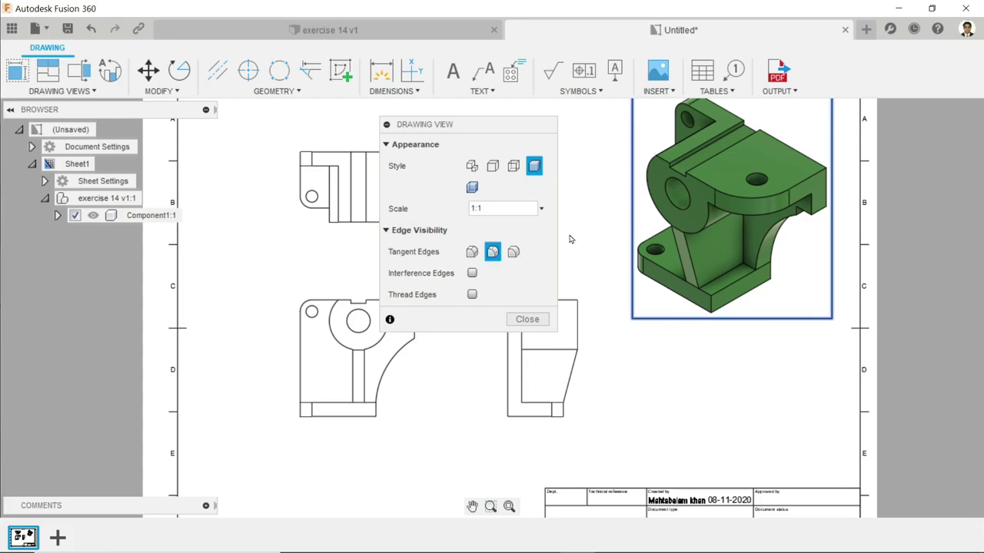
{"action": "left_click", "coordinate": [472, 252]}
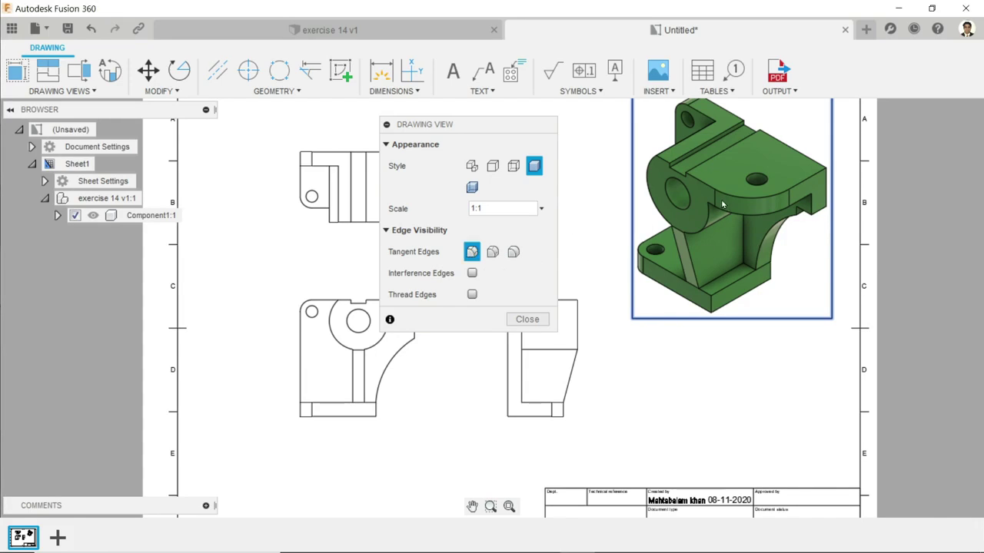
Set the isometric view's scale to 1:1.5 and finish editing the view
{"action": "left_click", "coordinate": [496, 209]}
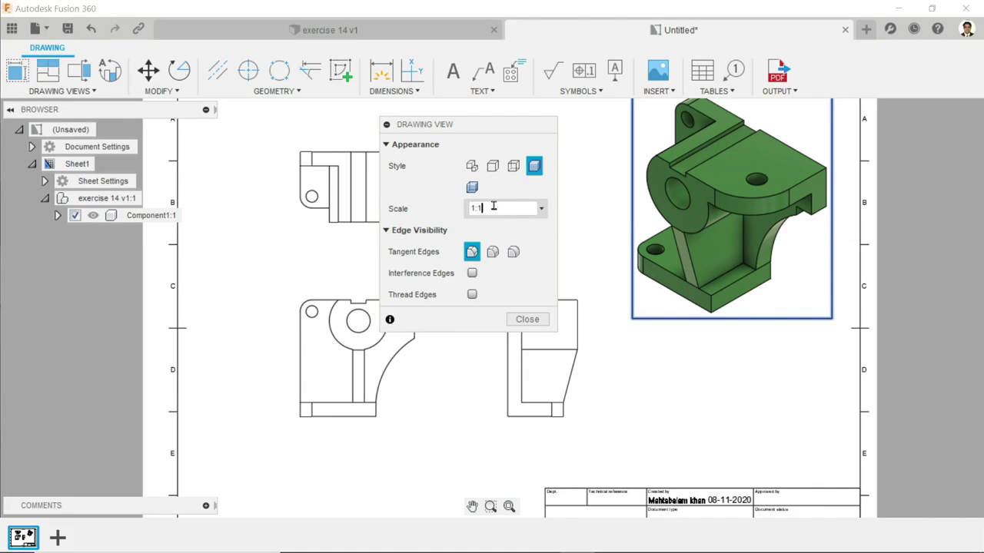
{"action": "type", "text": "1:1.5"}
{"action": "key", "text": "Return"}
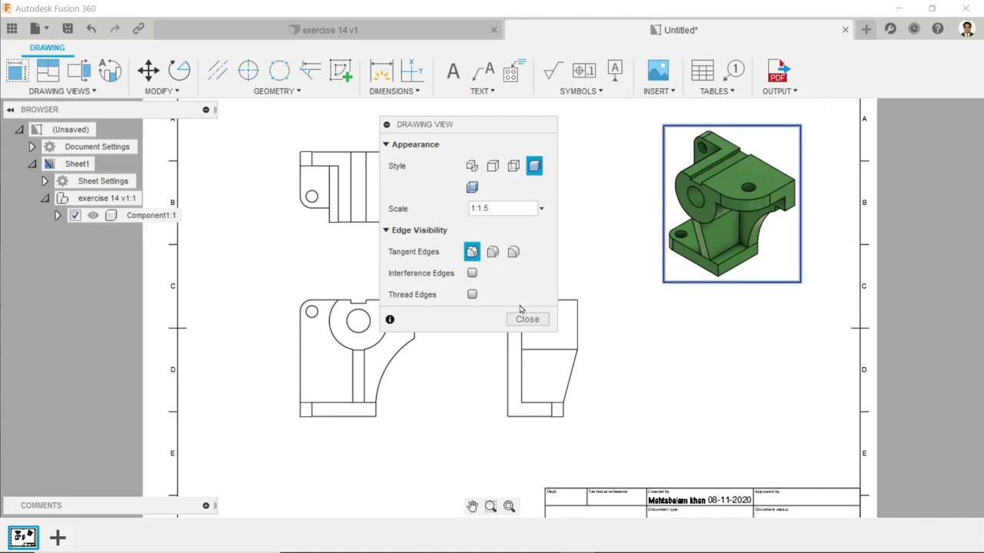
{"action": "left_click", "coordinate": [527, 319]}
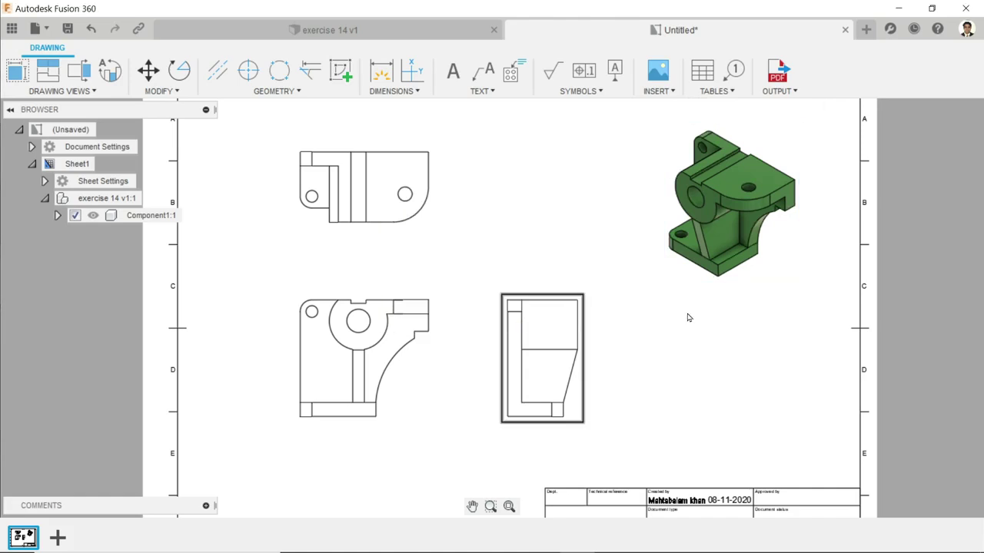
Create a section view from the front view with a vertical cutting line through the large hole's centre, placed left of the front view
{"action": "scroll", "coordinate": [686, 318], "scroll_direction": "down", "scroll_amount": 2}
{"action": "scroll", "coordinate": [615, 319], "scroll_direction": "up", "scroll_amount": 3}
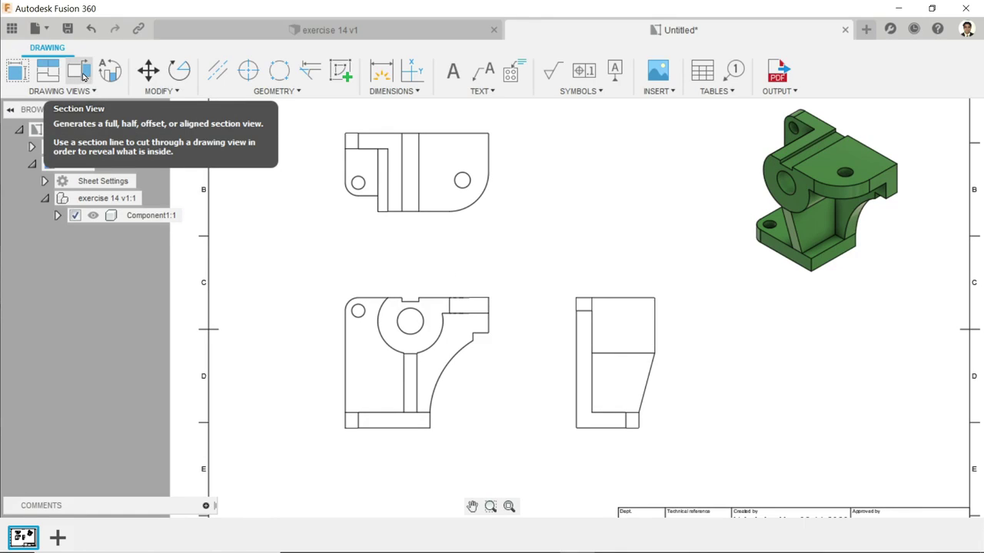
{"action": "left_click", "coordinate": [83, 74]}
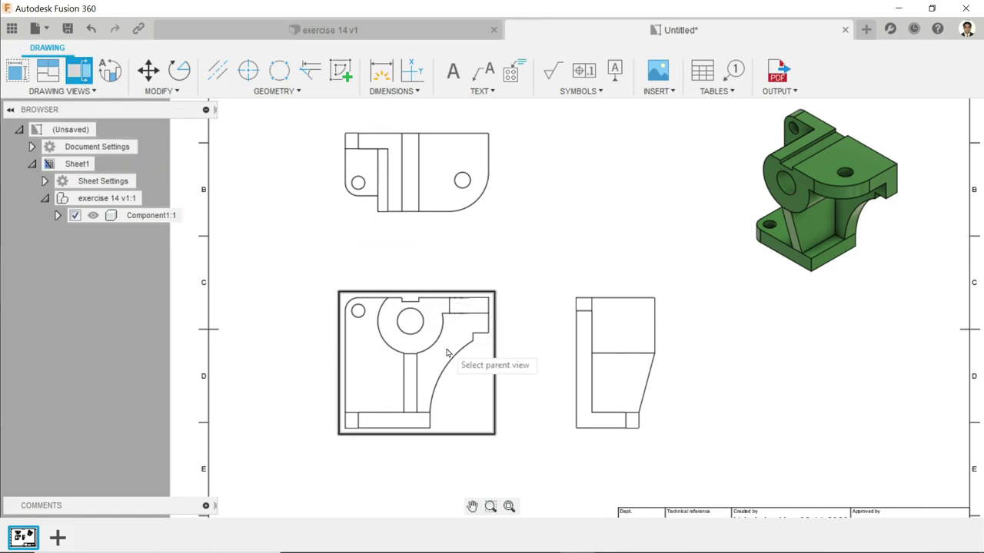
{"action": "left_click", "coordinate": [456, 370]}
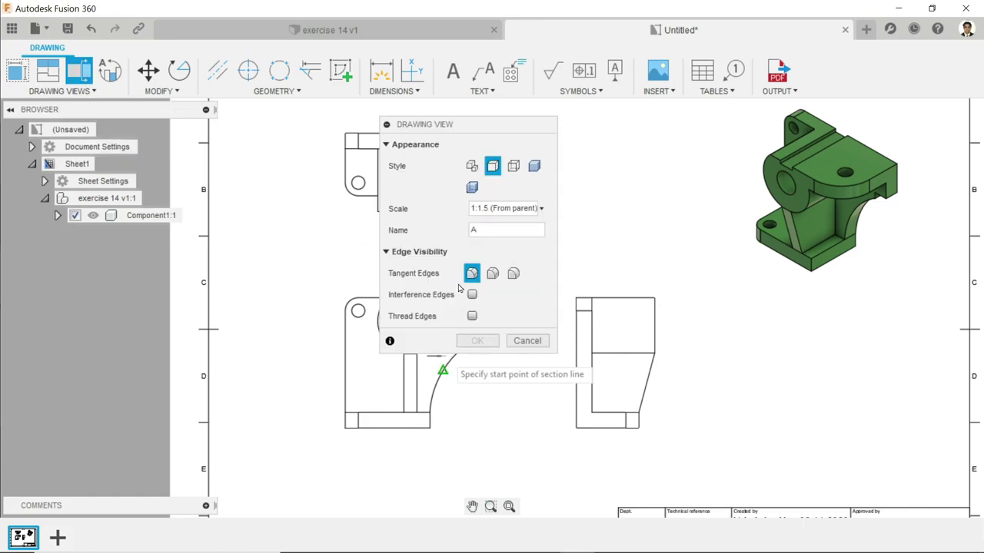
{"action": "left_click_drag", "start_coordinate": [442, 125], "coordinate": [769, 164]}
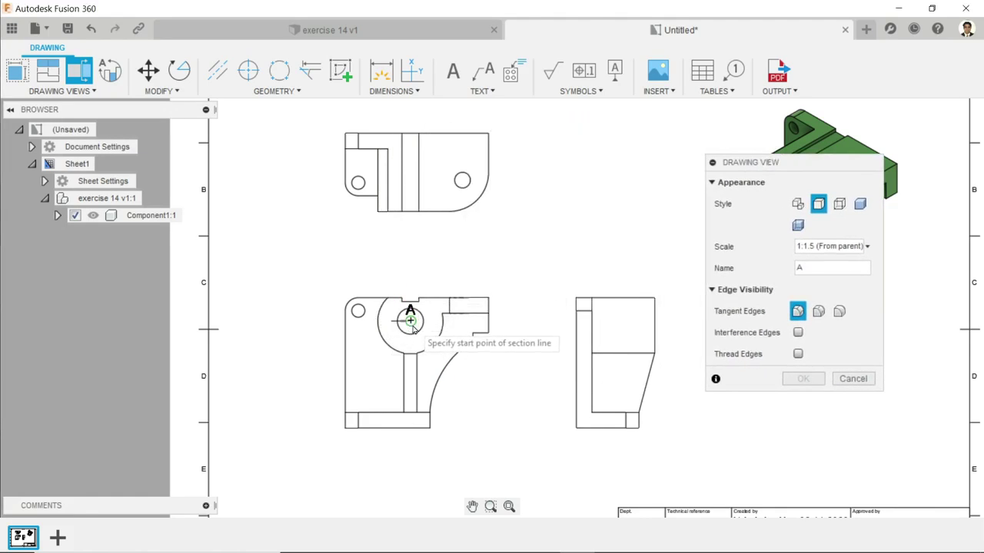
{"action": "left_click", "coordinate": [410, 289]}
{"action": "left_click", "coordinate": [411, 438]}
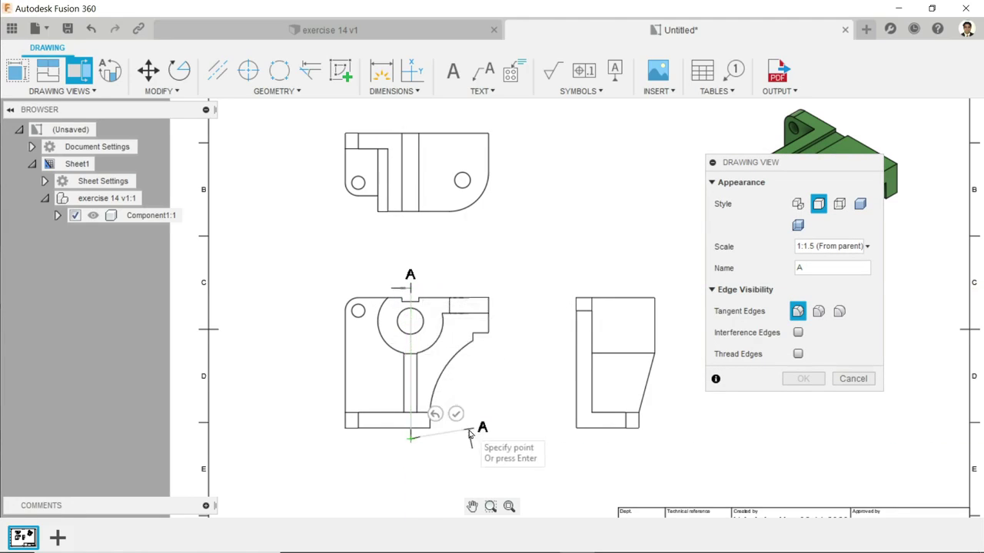
{"action": "left_click", "coordinate": [456, 415]}
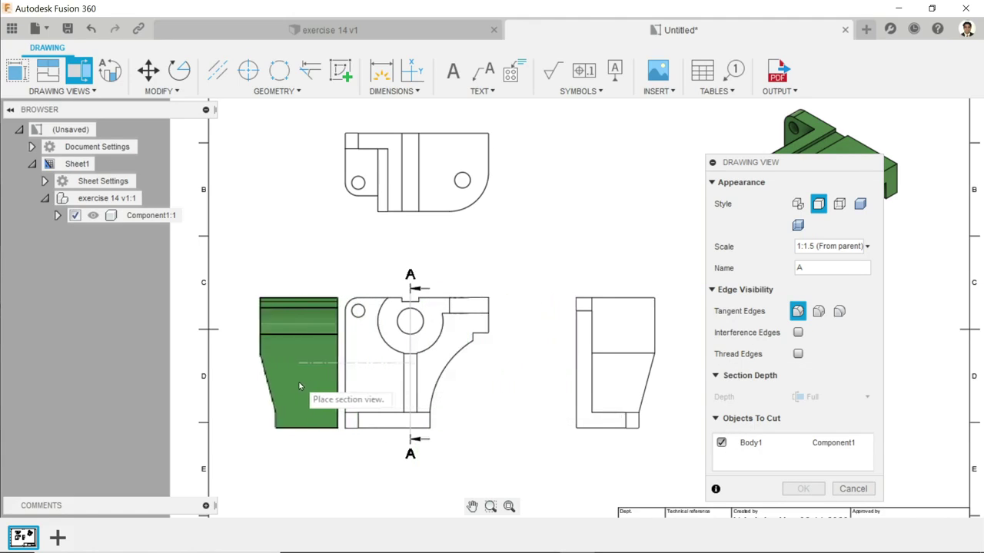
{"action": "left_click", "coordinate": [270, 378]}
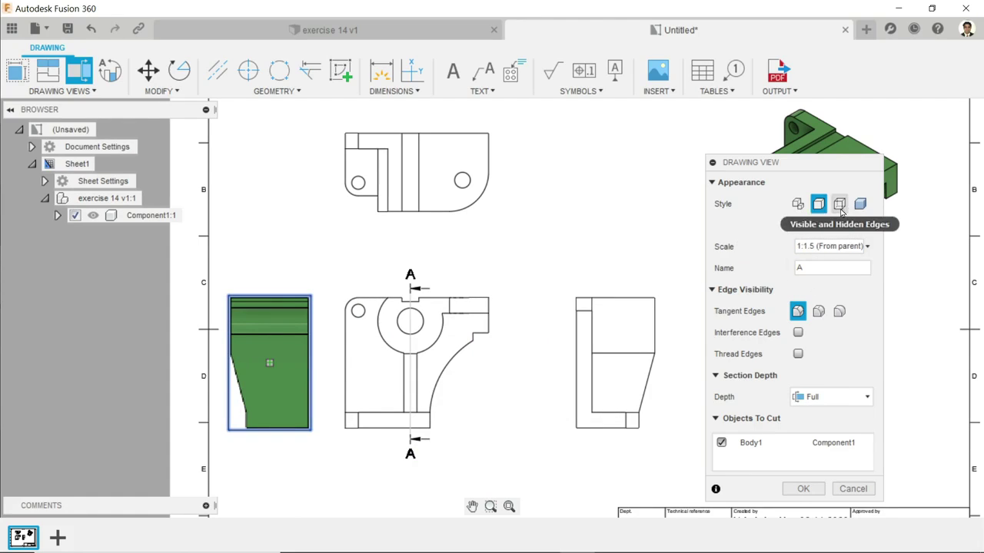
Name the section view B with Full section depth and move its label beneath the hatched view
{"action": "double_click", "coordinate": [810, 267]}
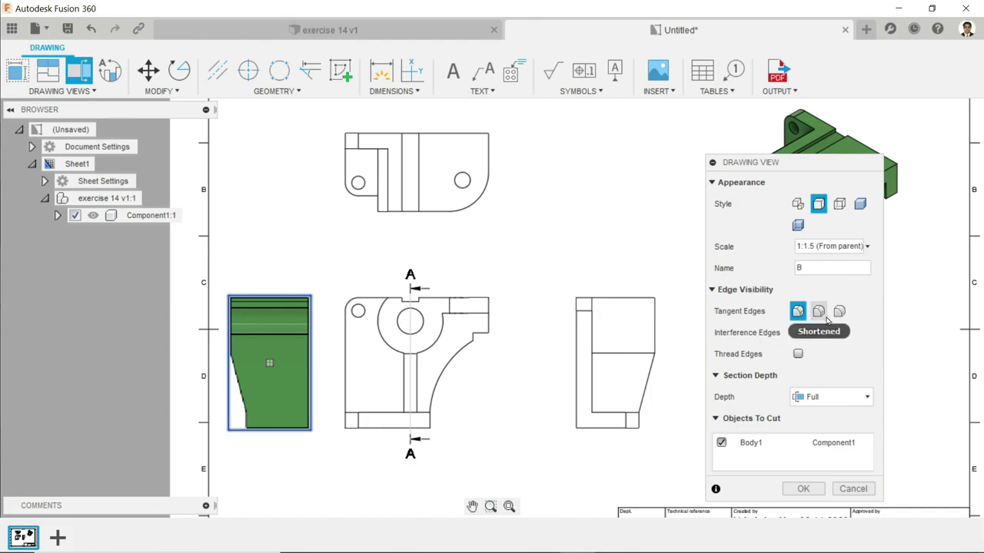
{"action": "left_click", "coordinate": [809, 393]}
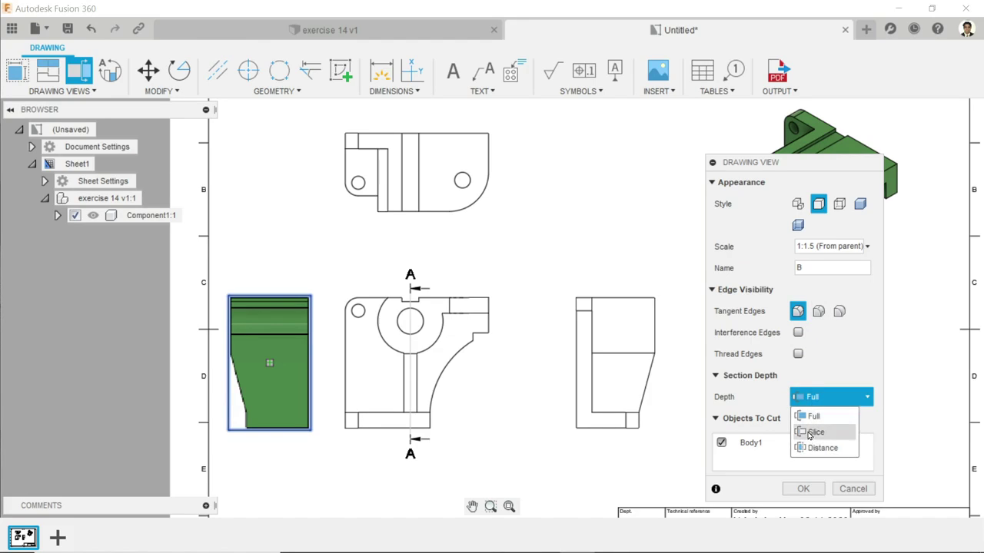
{"action": "left_click", "coordinate": [810, 397]}
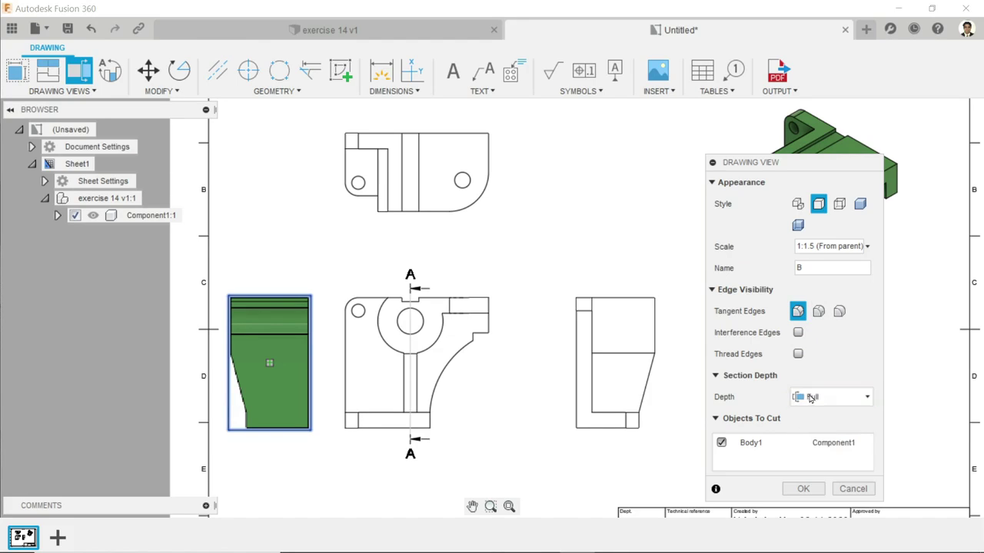
{"action": "left_click", "coordinate": [816, 489]}
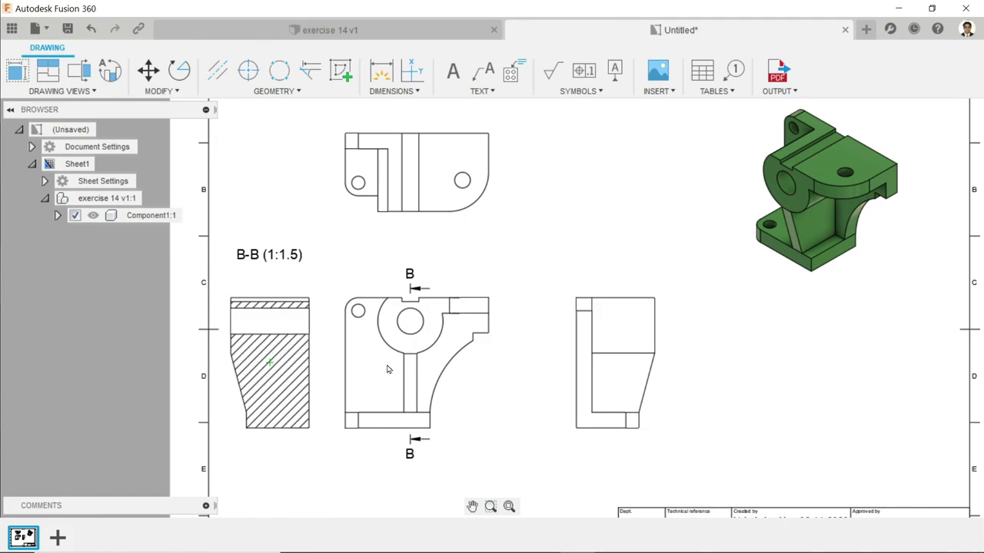
{"action": "left_click", "coordinate": [268, 259]}
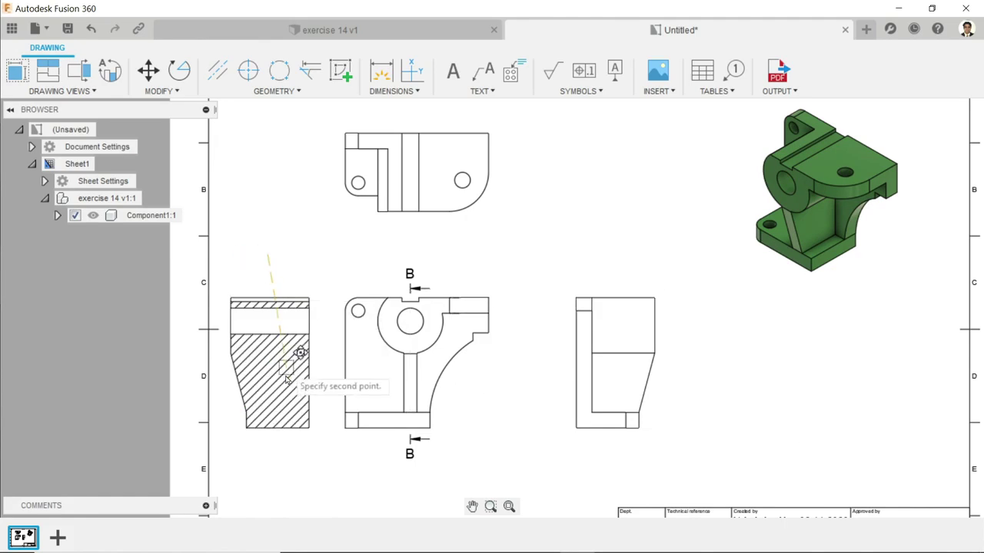
{"action": "left_click", "coordinate": [271, 478]}
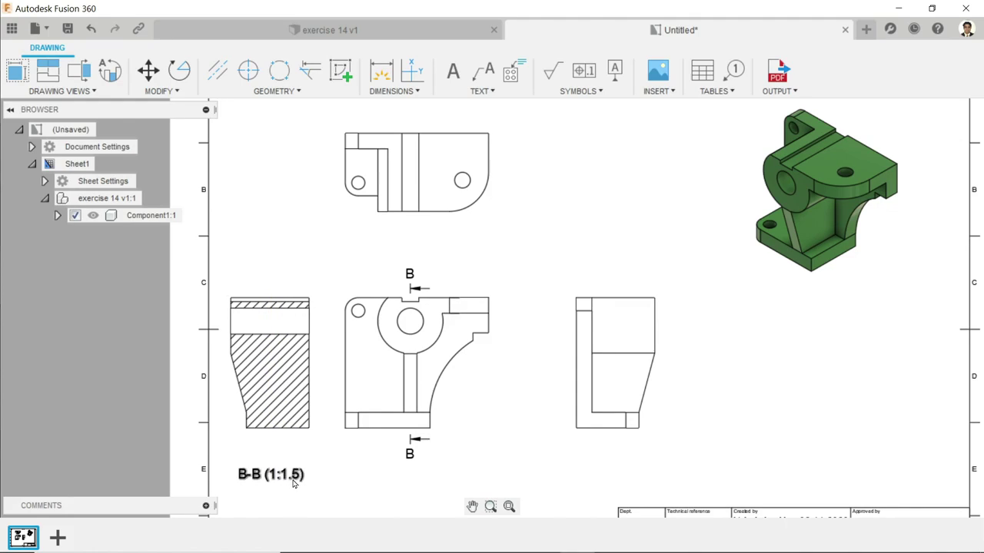
Move the side view and the front view further right on the sheet to widen the gap beside the section view
{"action": "scroll", "coordinate": [580, 383], "scroll_direction": "down", "scroll_amount": 1}
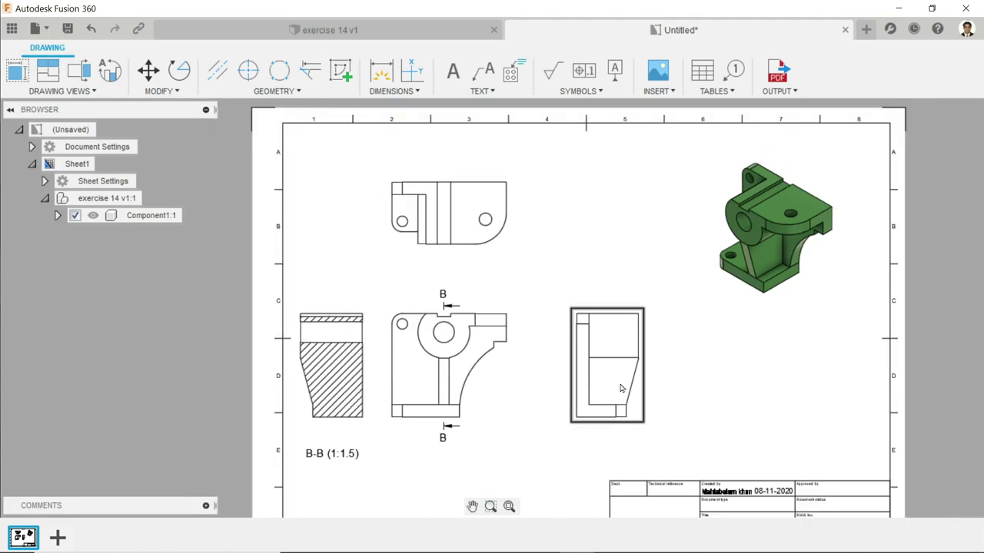
{"action": "left_click", "coordinate": [641, 382]}
{"action": "left_click", "coordinate": [696, 369]}
{"action": "left_click", "coordinate": [508, 383]}
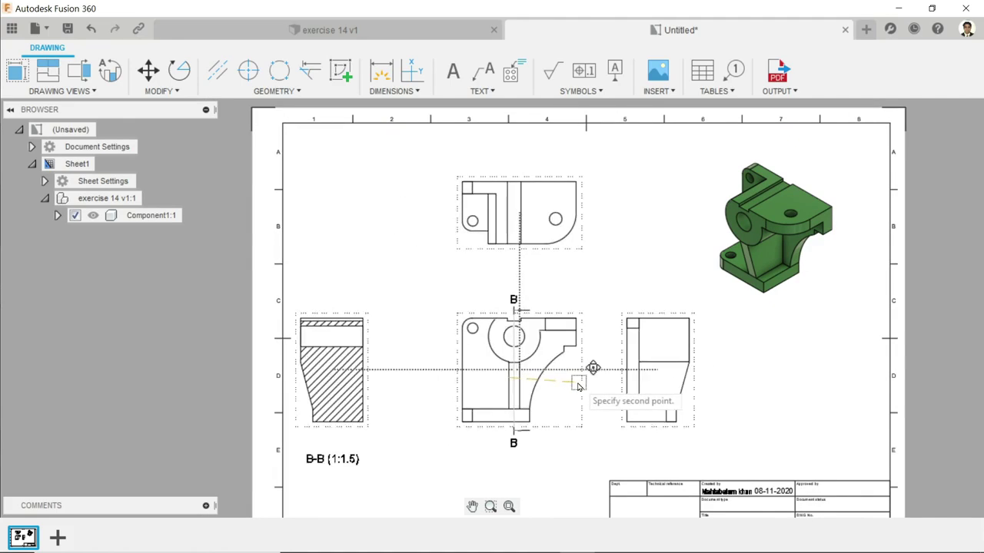
{"action": "left_click", "coordinate": [555, 382]}
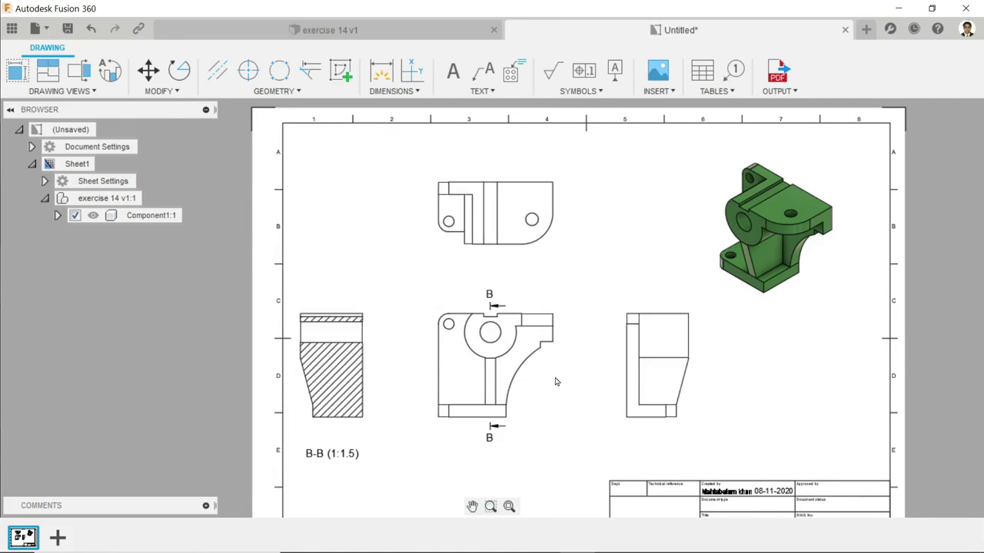
Add a centerline between the two vertical edges of the rib in the front view
{"action": "scroll", "coordinate": [525, 398], "scroll_direction": "up", "scroll_amount": 3}
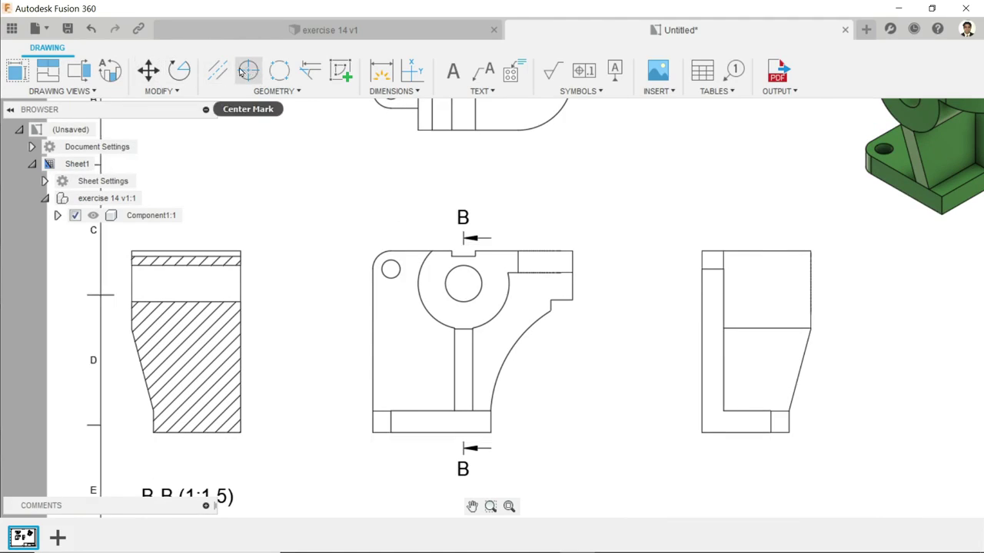
{"action": "left_click", "coordinate": [216, 73]}
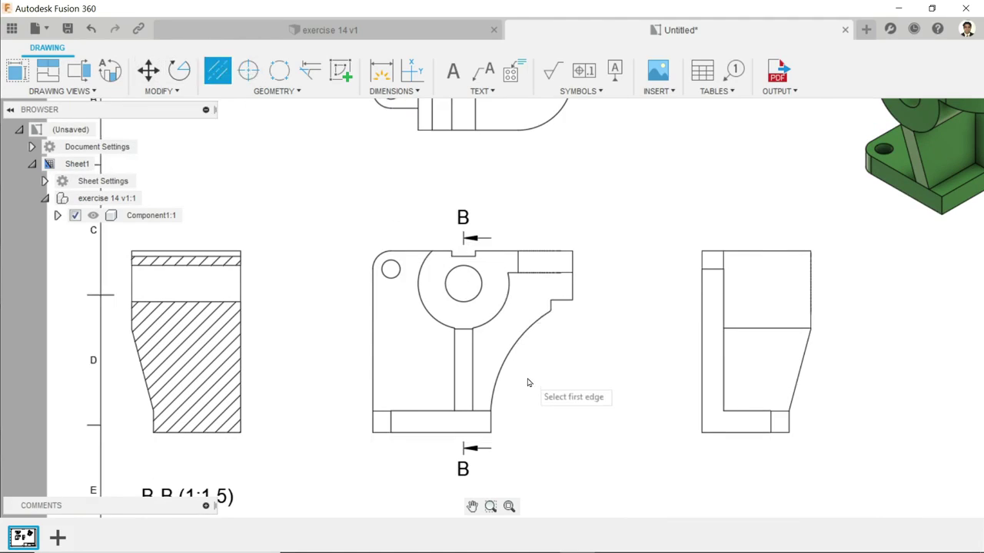
{"action": "scroll", "coordinate": [470, 384], "scroll_direction": "up", "scroll_amount": 5}
{"action": "left_click", "coordinate": [472, 358]}
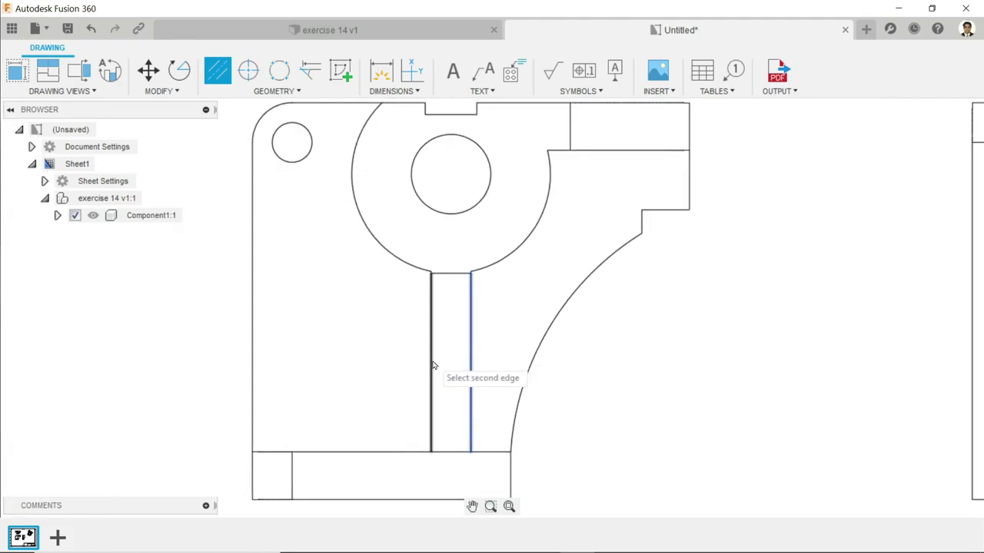
{"action": "left_click", "coordinate": [430, 366]}
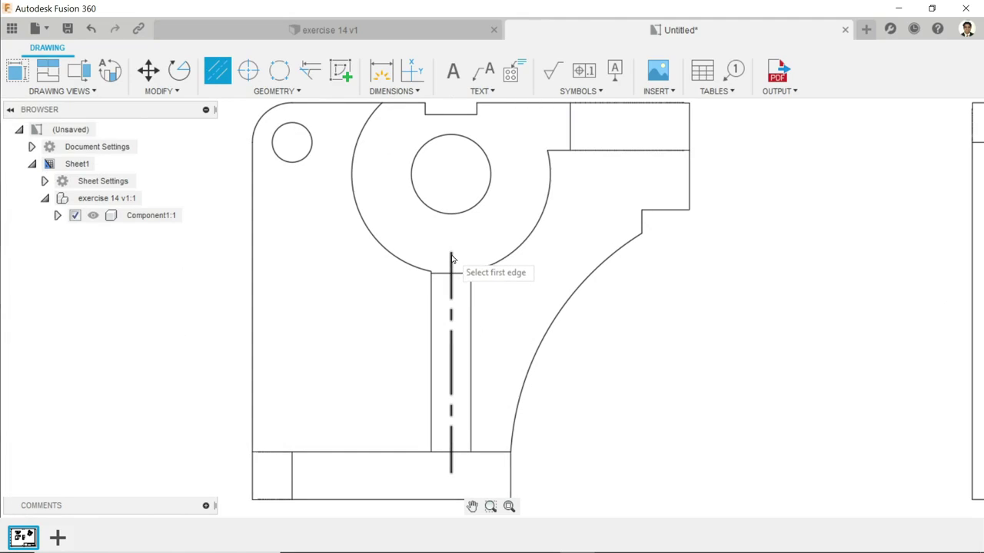
{"action": "key", "text": "Escape"}
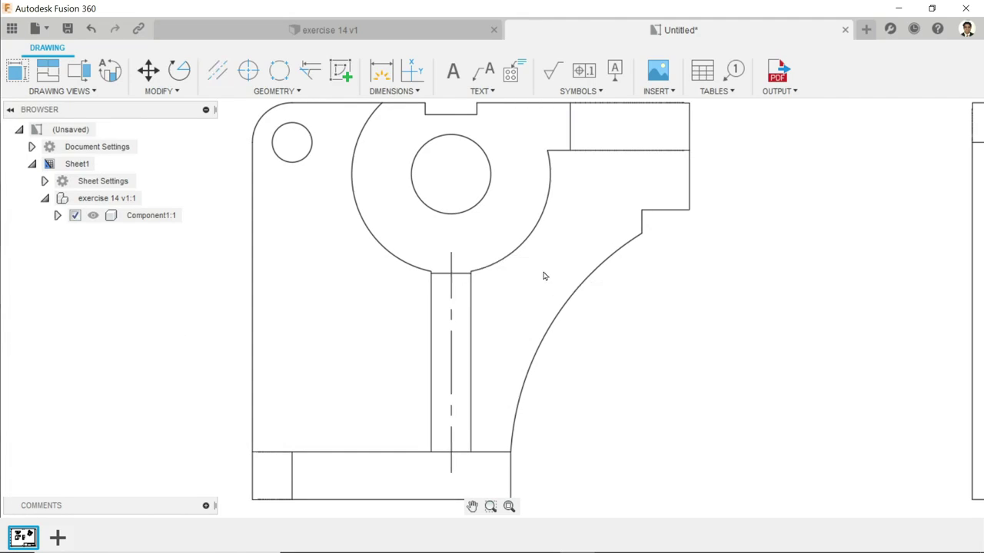
Stretch the rib centerline's upper end to the large hole's centre and shorten its lower end to the base plate's upper edge
{"action": "left_click", "coordinate": [451, 264]}
{"action": "left_click", "coordinate": [451, 258]}
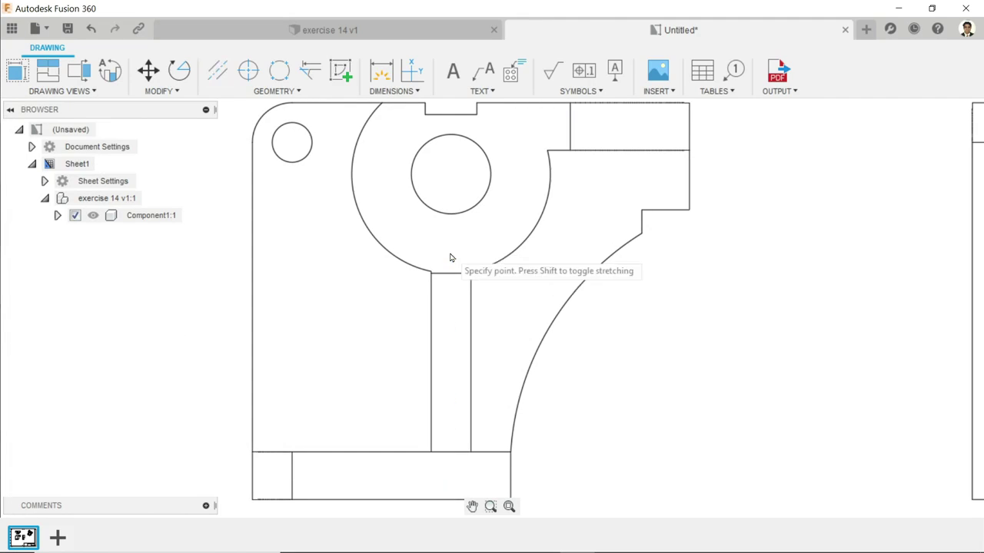
{"action": "left_click", "coordinate": [451, 174]}
{"action": "scroll", "coordinate": [454, 477], "scroll_direction": "down", "scroll_amount": 2}
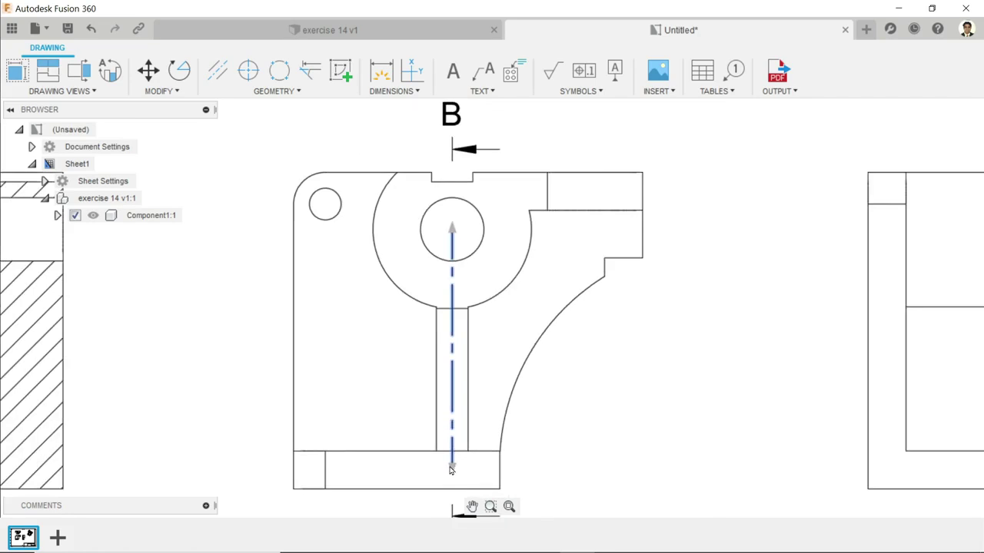
{"action": "left_click", "coordinate": [453, 474]}
{"action": "left_click", "coordinate": [451, 453]}
{"action": "left_click", "coordinate": [700, 363]}
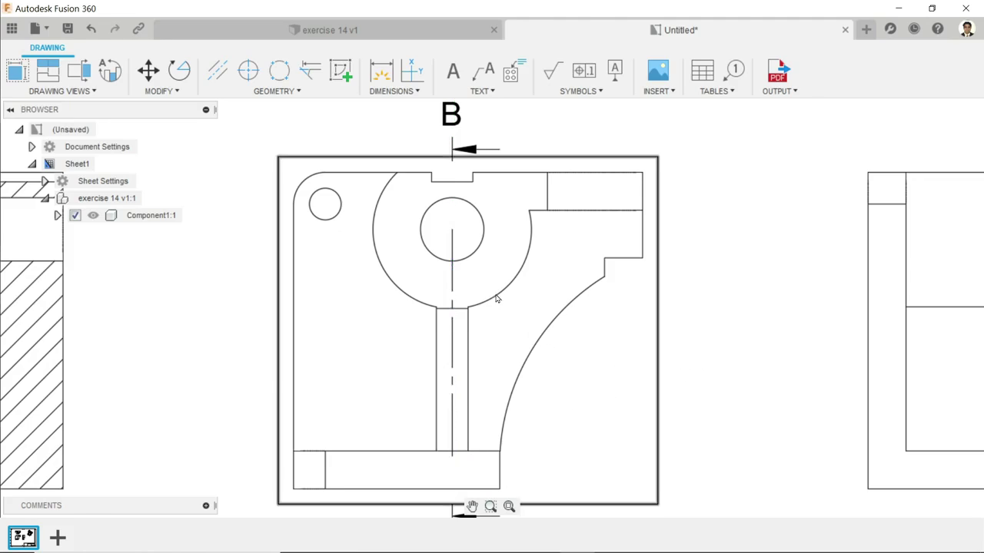
Add center marks to the two holes in the front view and the two holes in the view above it
{"action": "left_click", "coordinate": [249, 73]}
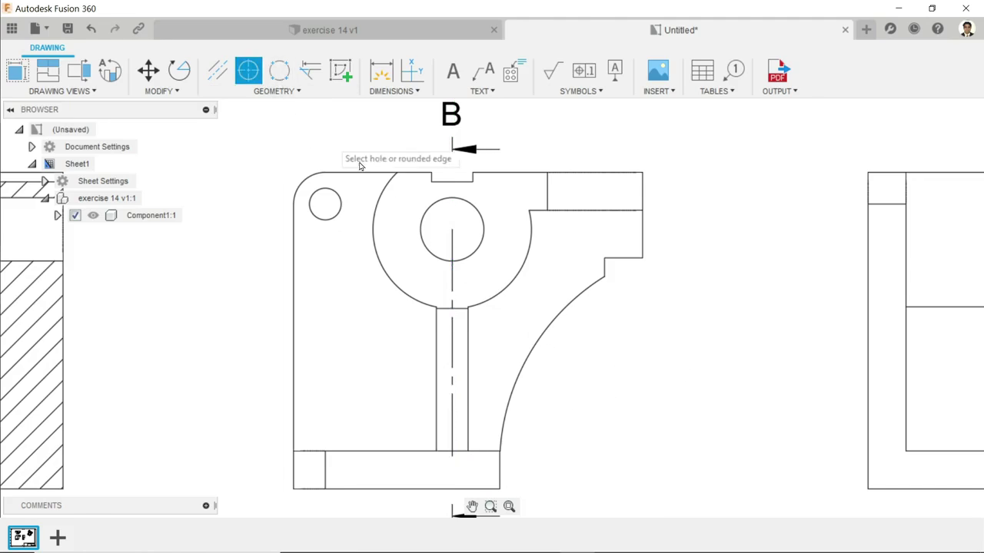
{"action": "left_click", "coordinate": [339, 215]}
{"action": "scroll", "coordinate": [399, 330], "scroll_direction": "down", "scroll_amount": 5}
{"action": "scroll", "coordinate": [487, 144], "scroll_direction": "up", "scroll_amount": 3}
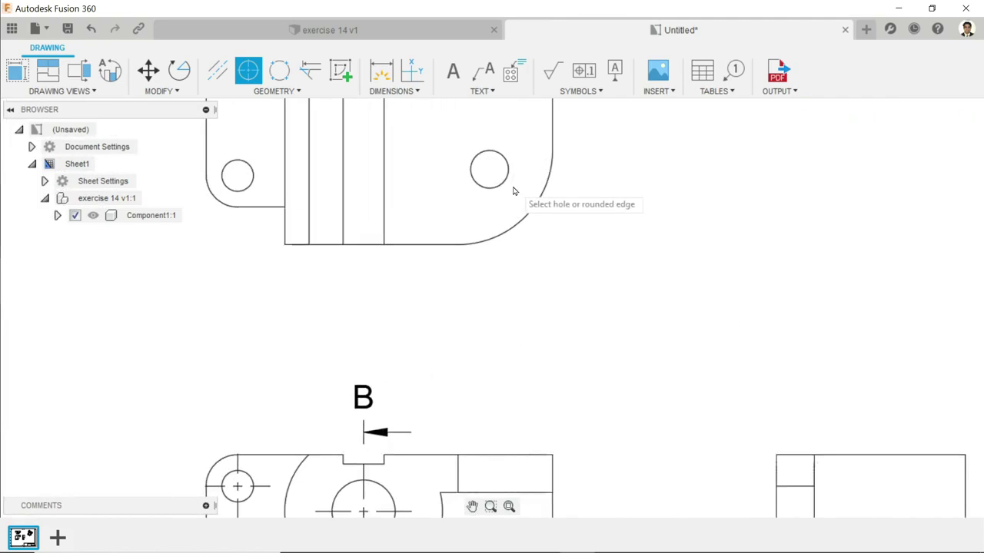
{"action": "left_click", "coordinate": [490, 175]}
{"action": "left_click", "coordinate": [248, 195]}
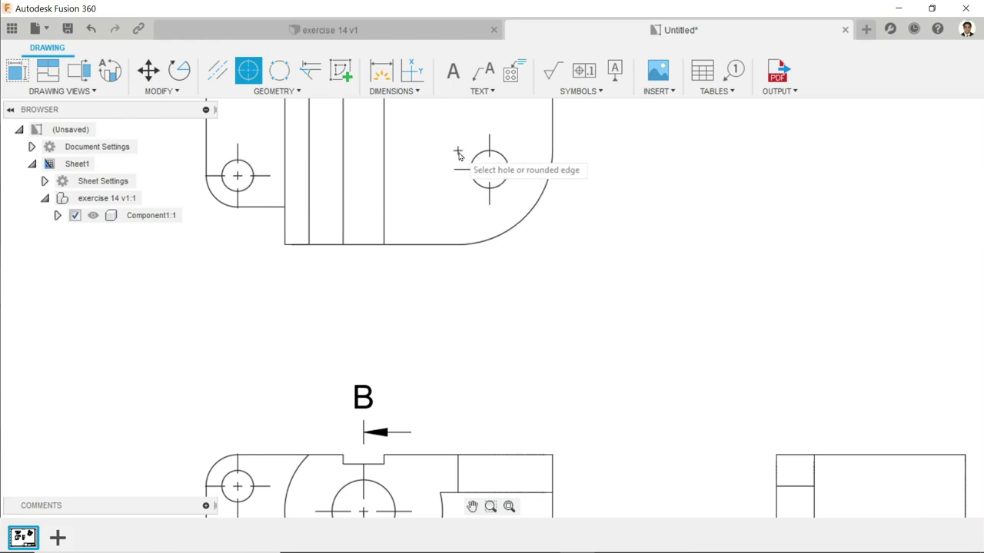
{"action": "scroll", "coordinate": [511, 231], "scroll_direction": "down", "scroll_amount": 4}
{"action": "scroll", "coordinate": [478, 476], "scroll_direction": "up", "scroll_amount": 5}
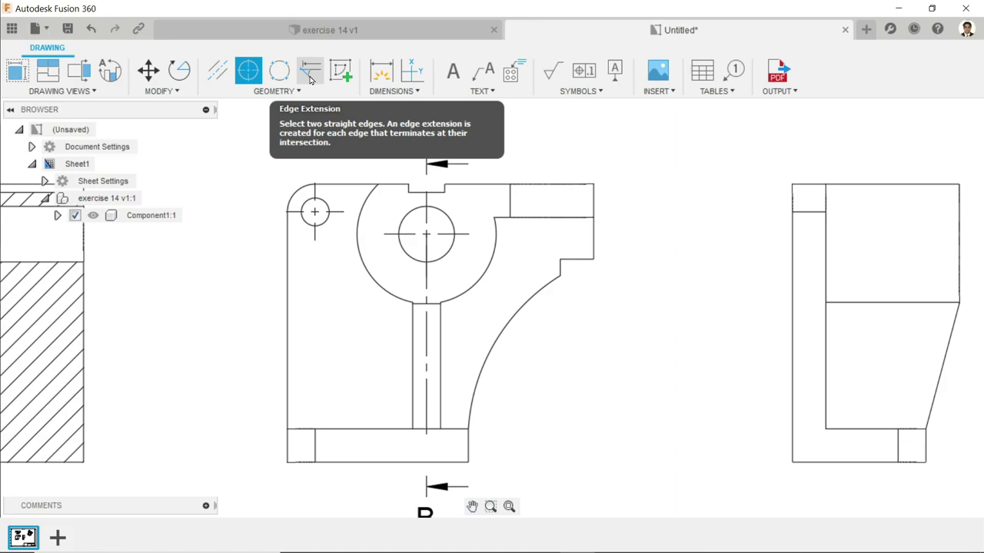
{"action": "left_click", "coordinate": [342, 73]}
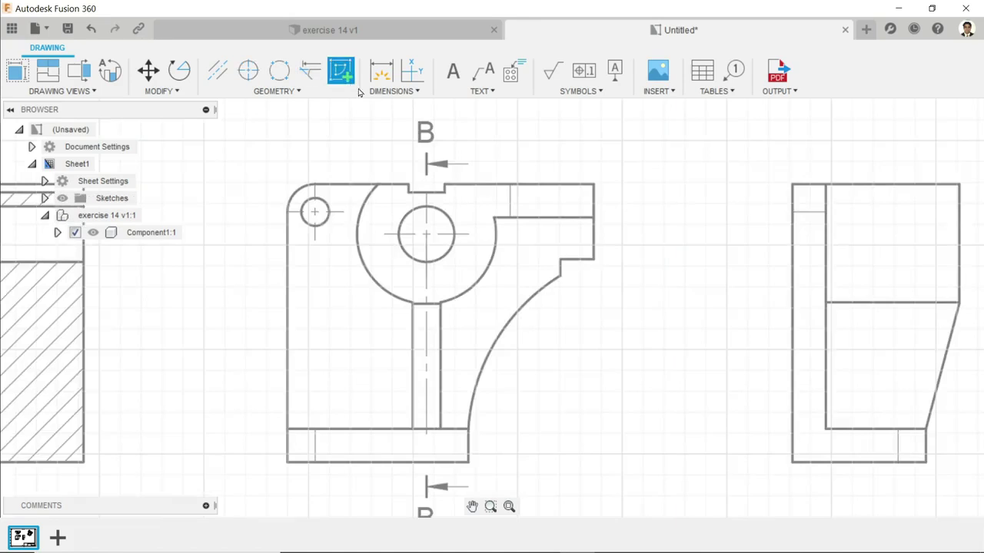
{"action": "scroll", "coordinate": [446, 405], "scroll_direction": "up", "scroll_amount": 1}
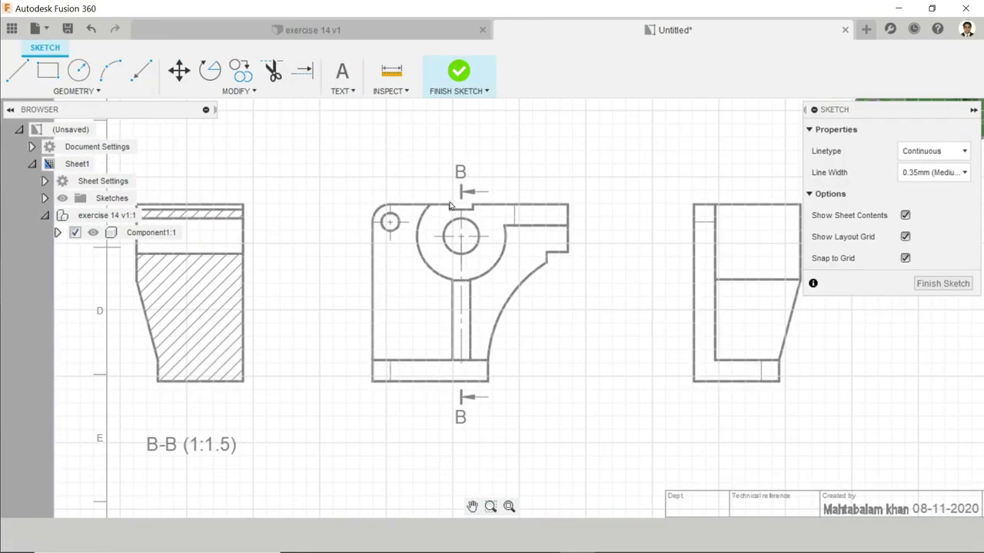
{"action": "left_click", "coordinate": [465, 83]}
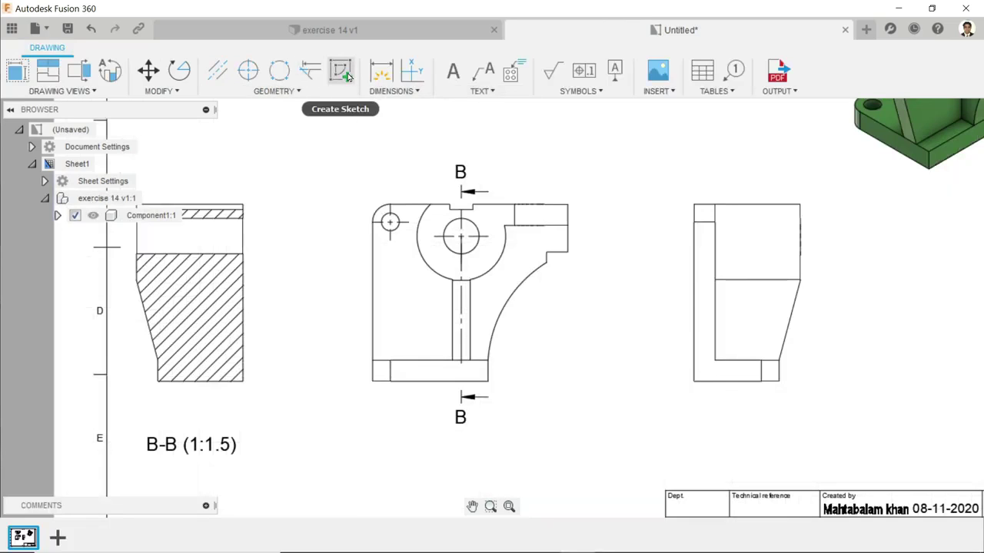
{"action": "scroll", "coordinate": [489, 293], "scroll_direction": "up", "scroll_amount": 3}
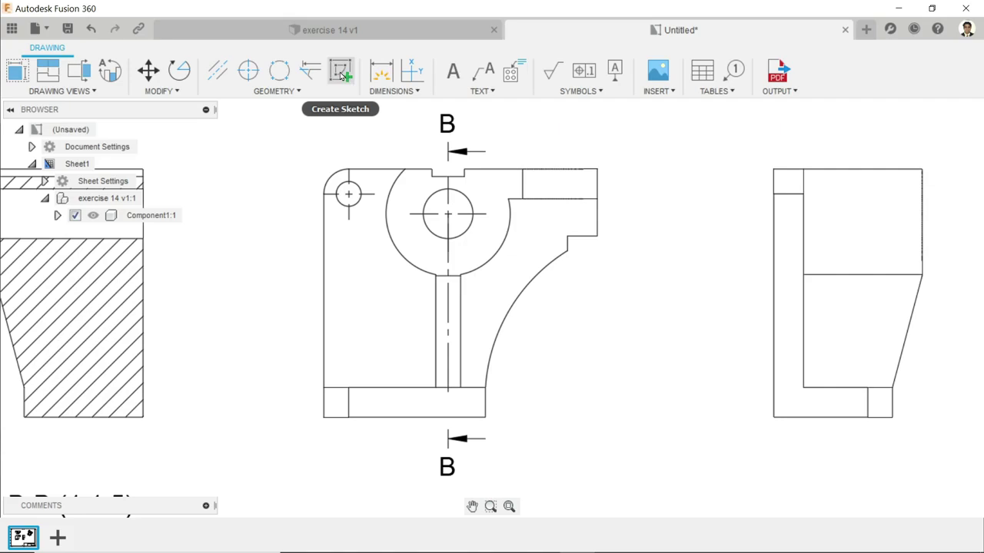
Dimension the base plate's thickness at its right end in the front view
{"action": "left_click", "coordinate": [389, 94]}
{"action": "left_click", "coordinate": [394, 107]}
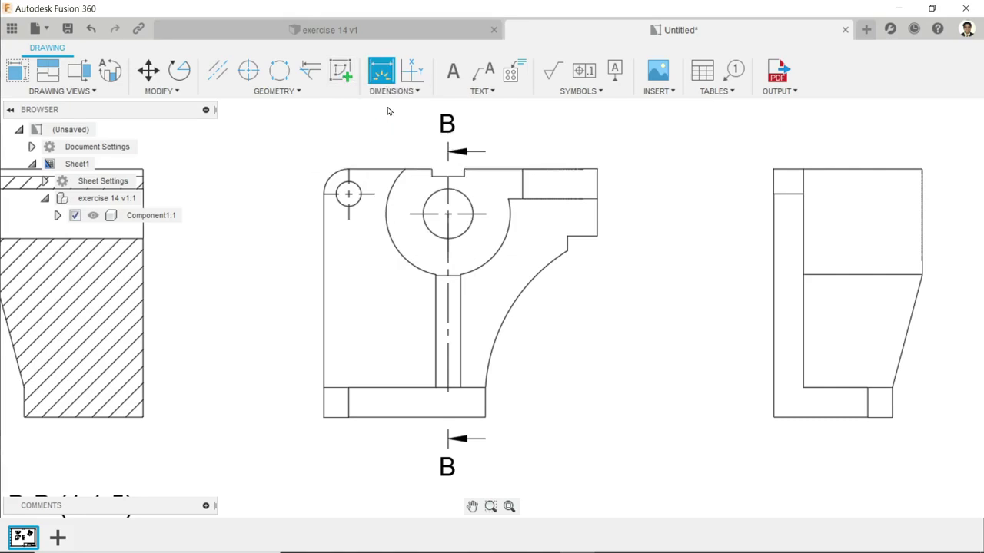
{"action": "scroll", "coordinate": [447, 385], "scroll_direction": "up", "scroll_amount": 2}
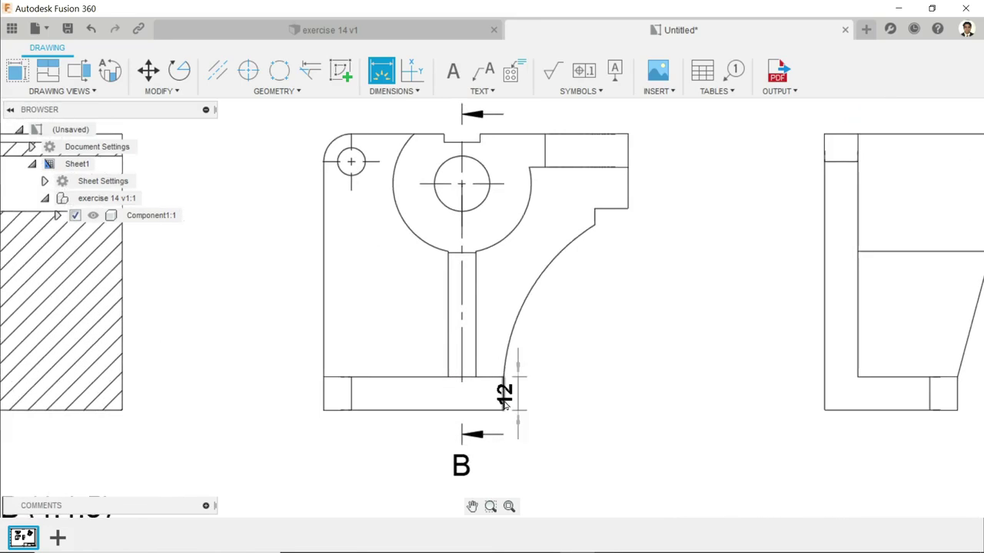
{"action": "left_click", "coordinate": [504, 398]}
{"action": "left_click", "coordinate": [595, 398]}
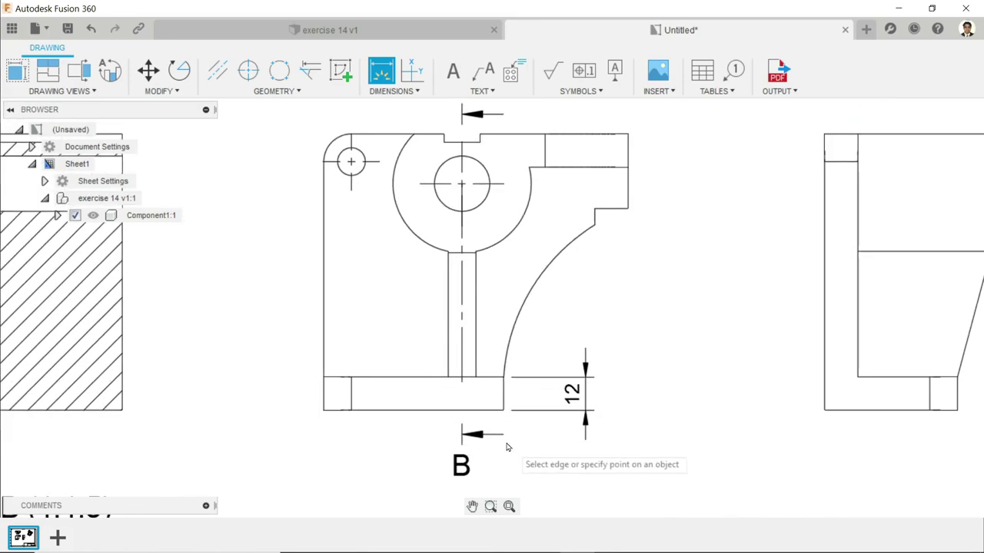
Dimension the horizontal distances from the rib centerline to the base plate's right and left ends, aligned below the front view
{"action": "scroll", "coordinate": [476, 442], "scroll_direction": "down", "scroll_amount": 4}
{"action": "scroll", "coordinate": [453, 440], "scroll_direction": "up", "scroll_amount": 4}
{"action": "scroll", "coordinate": [476, 369], "scroll_direction": "up", "scroll_amount": 3}
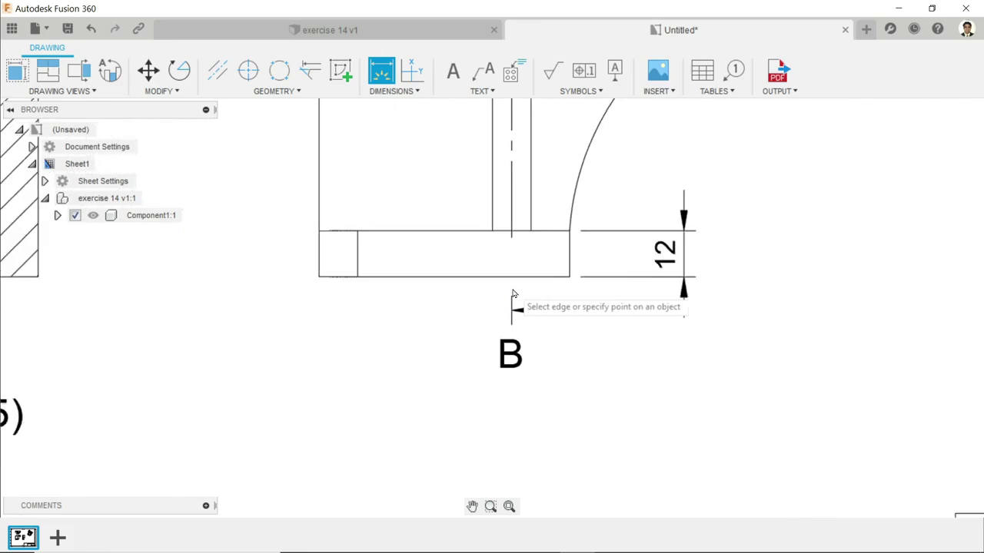
{"action": "left_click", "coordinate": [573, 265]}
{"action": "left_click", "coordinate": [511, 196]}
{"action": "left_click", "coordinate": [549, 351]}
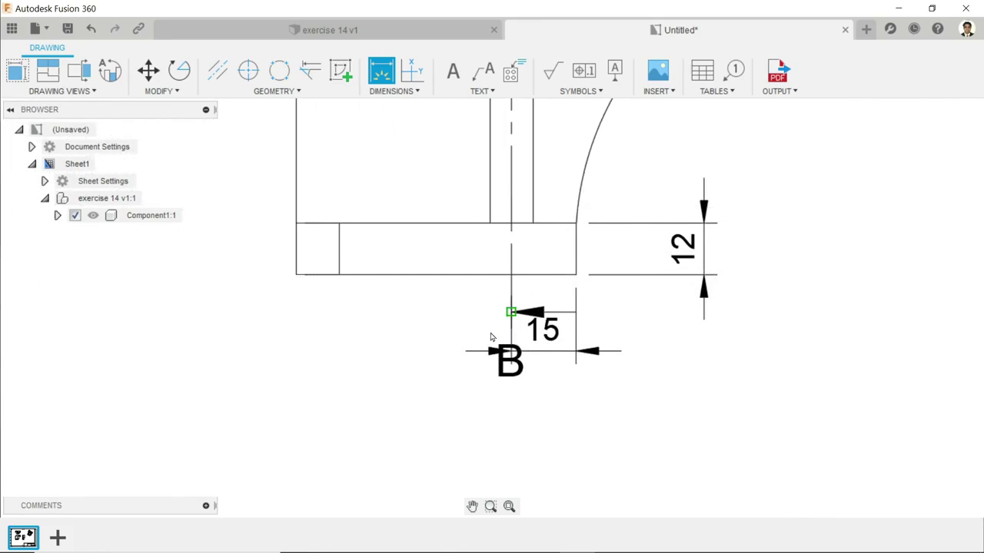
{"action": "left_click", "coordinate": [509, 209]}
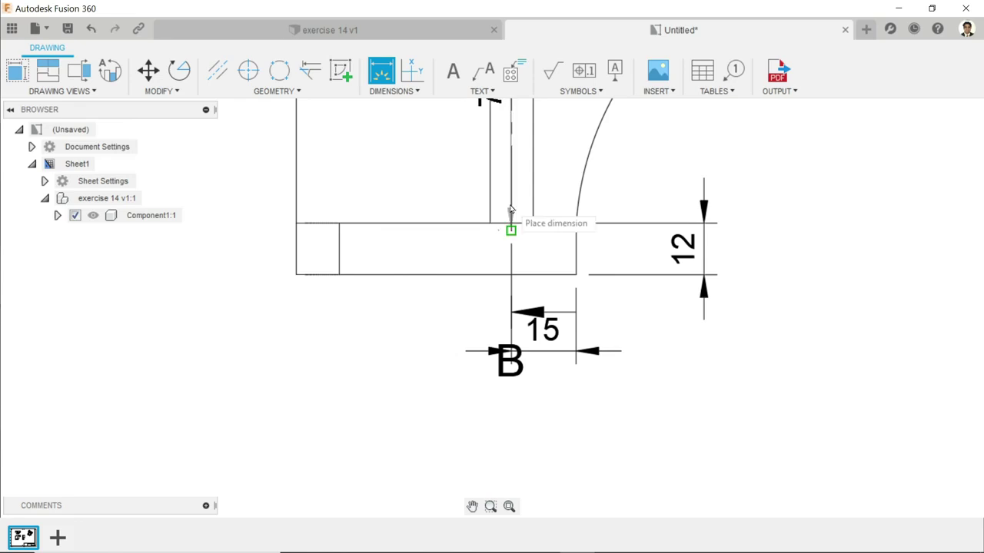
{"action": "left_click", "coordinate": [295, 247]}
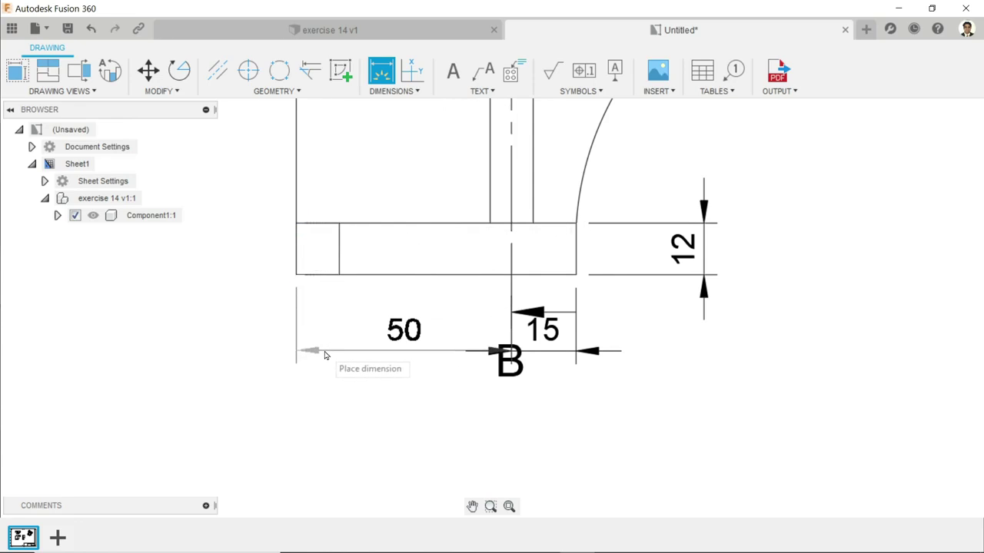
{"action": "left_click", "coordinate": [324, 355]}
{"action": "scroll", "coordinate": [523, 369], "scroll_direction": "down", "scroll_amount": 3}
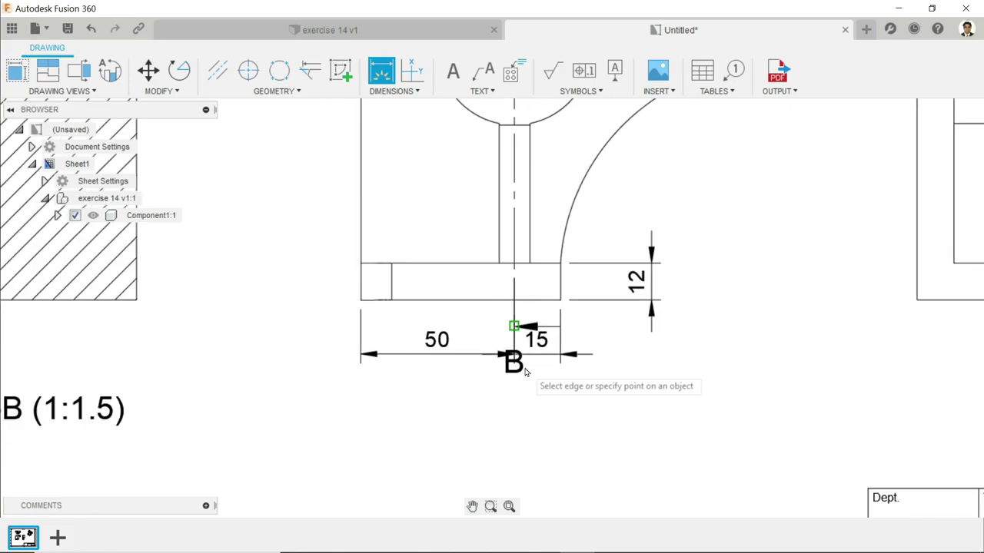
Dimension the overall width of the side view, placing the dimension above it
{"action": "scroll", "coordinate": [614, 173], "scroll_direction": "up", "scroll_amount": 5}
{"action": "scroll", "coordinate": [882, 222], "scroll_direction": "down", "scroll_amount": 5}
{"action": "scroll", "coordinate": [882, 222], "scroll_direction": "up", "scroll_amount": 4}
{"action": "scroll", "coordinate": [746, 153], "scroll_direction": "down", "scroll_amount": 3}
{"action": "scroll", "coordinate": [738, 120], "scroll_direction": "up", "scroll_amount": 3}
{"action": "scroll", "coordinate": [738, 120], "scroll_direction": "up", "scroll_amount": 2}
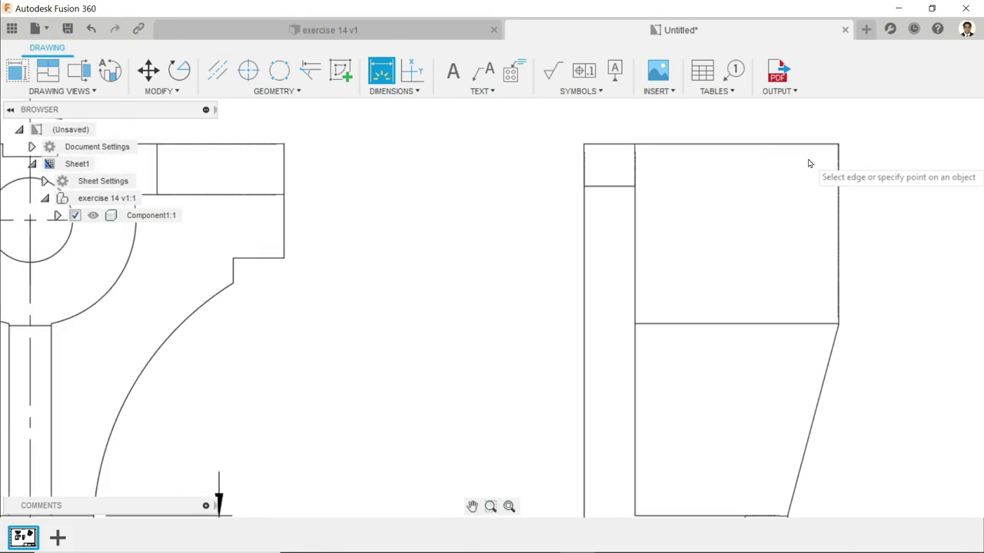
{"action": "left_click", "coordinate": [838, 189]}
{"action": "left_click", "coordinate": [586, 184]}
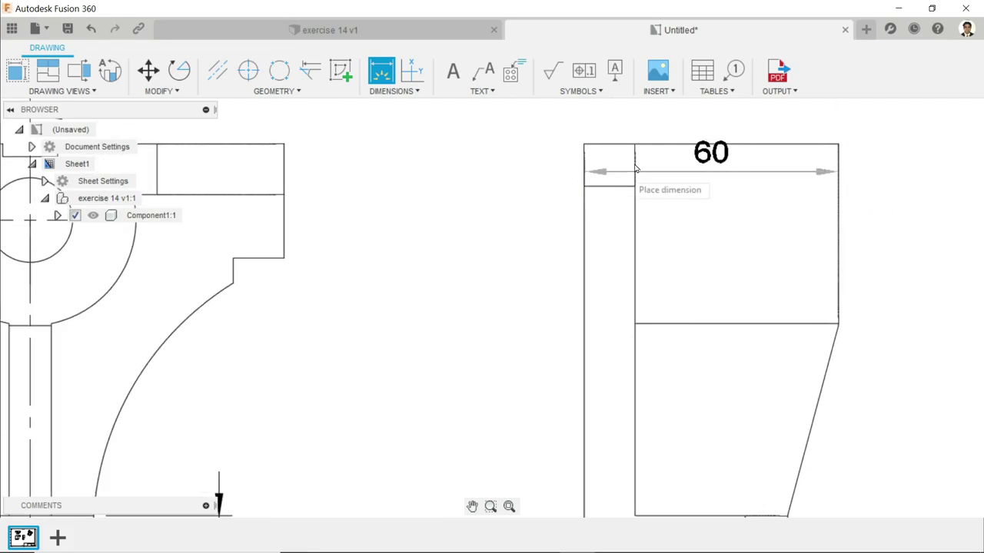
{"action": "scroll", "coordinate": [708, 119], "scroll_direction": "down", "scroll_amount": 3}
{"action": "left_click", "coordinate": [716, 124]}
Dimension the base plate's width below the side view and its thickness to the right of that view
{"action": "left_click", "coordinate": [761, 384]}
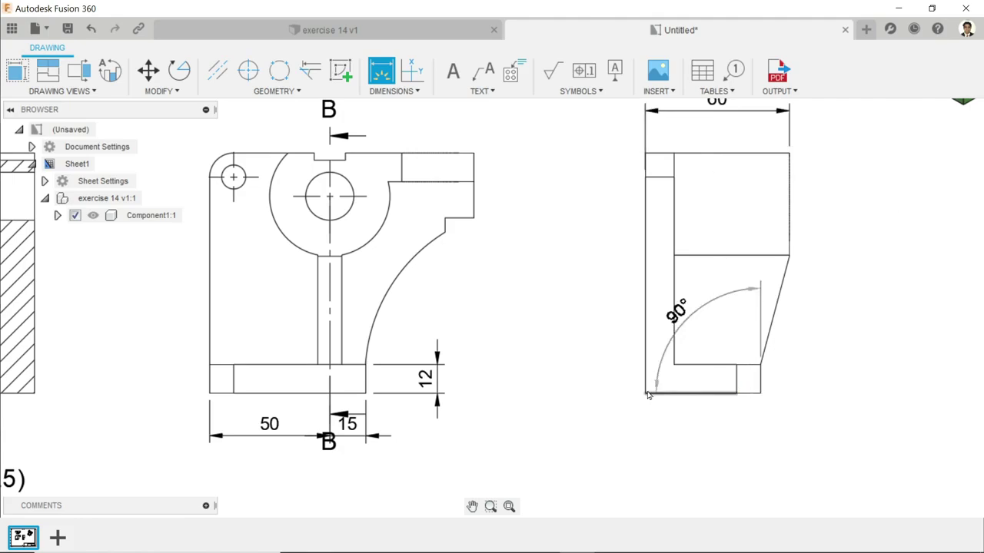
{"action": "left_click", "coordinate": [645, 394]}
{"action": "left_click", "coordinate": [695, 428]}
{"action": "left_click", "coordinate": [717, 366]}
{"action": "left_click", "coordinate": [730, 393]}
{"action": "left_click", "coordinate": [821, 375]}
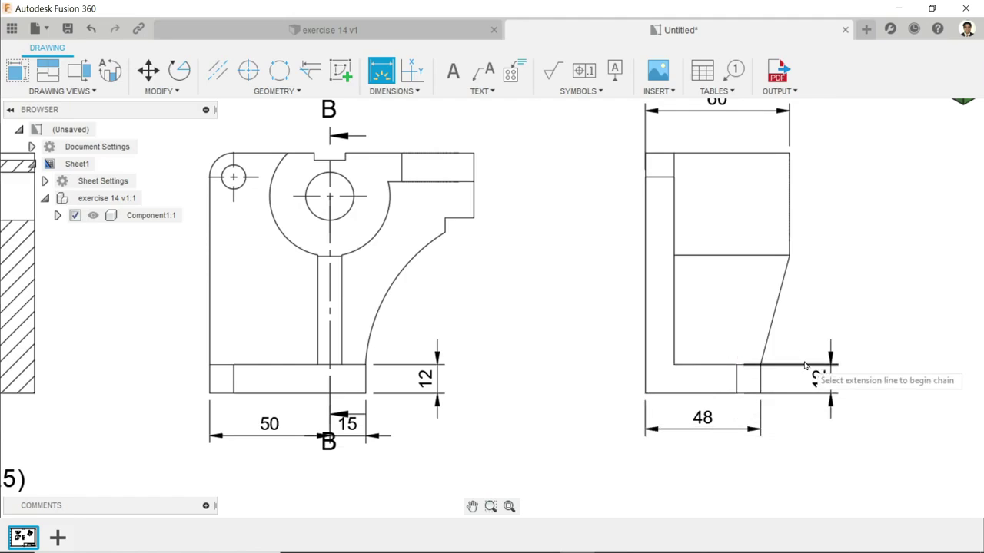
Dimension the bracket's overall height to the left of the side view
{"action": "left_click", "coordinate": [663, 158]}
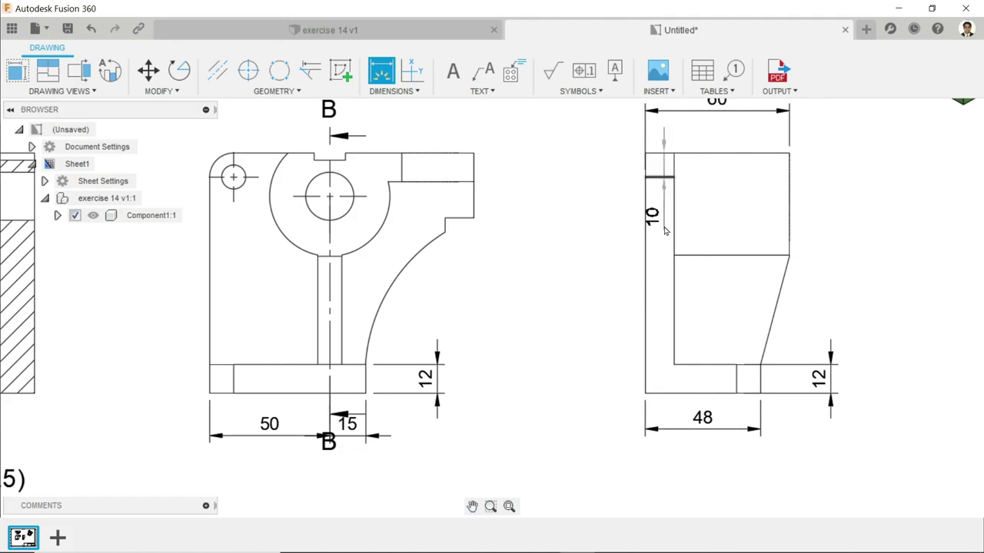
{"action": "left_click", "coordinate": [657, 392]}
{"action": "left_click", "coordinate": [580, 301]}
Dimension the boss's outer radius and the large hole's diameter in the front view, placing both to the left of the view
{"action": "scroll", "coordinate": [597, 283], "scroll_direction": "down", "scroll_amount": 3}
{"action": "scroll", "coordinate": [423, 245], "scroll_direction": "up", "scroll_amount": 3}
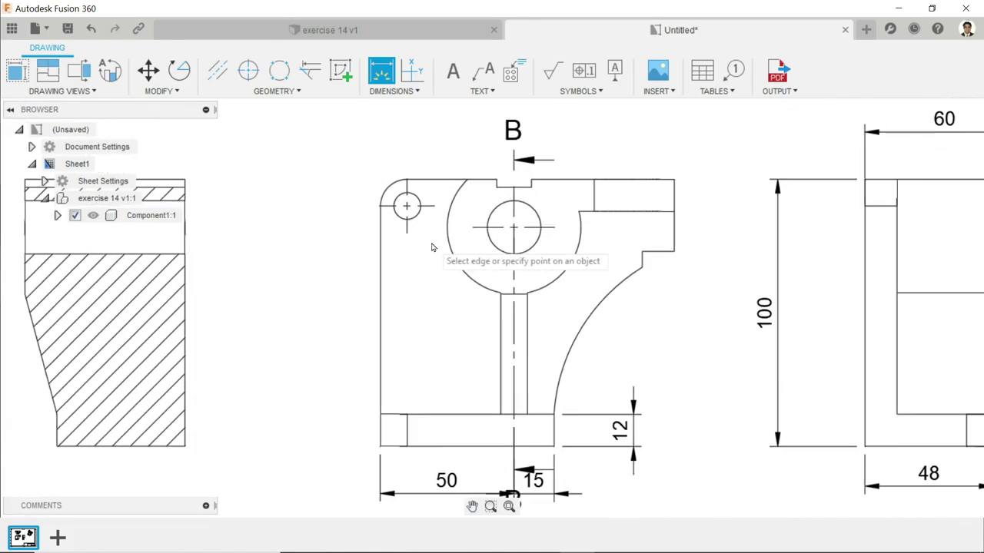
{"action": "left_click", "coordinate": [452, 192]}
{"action": "left_click", "coordinate": [295, 301]}
{"action": "left_click", "coordinate": [496, 247]}
{"action": "left_click", "coordinate": [311, 378]}
Dimension the rounded upper-left corner's radius and the small hole's diameter in the front view
{"action": "left_click", "coordinate": [386, 190]}
{"action": "left_click", "coordinate": [334, 170]}
{"action": "left_click", "coordinate": [403, 197]}
{"action": "left_click", "coordinate": [432, 156]}
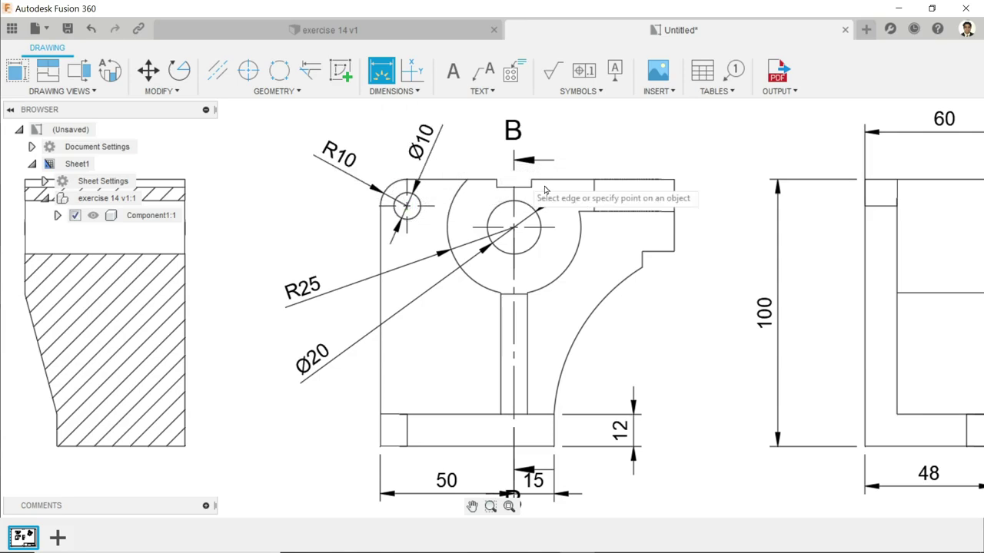
Dimension the height of the bore in section view B-B, placing the dimension to the right of the section
{"action": "scroll", "coordinate": [662, 254], "scroll_direction": "down", "scroll_amount": 3}
{"action": "scroll", "coordinate": [607, 323], "scroll_direction": "up", "scroll_amount": 2}
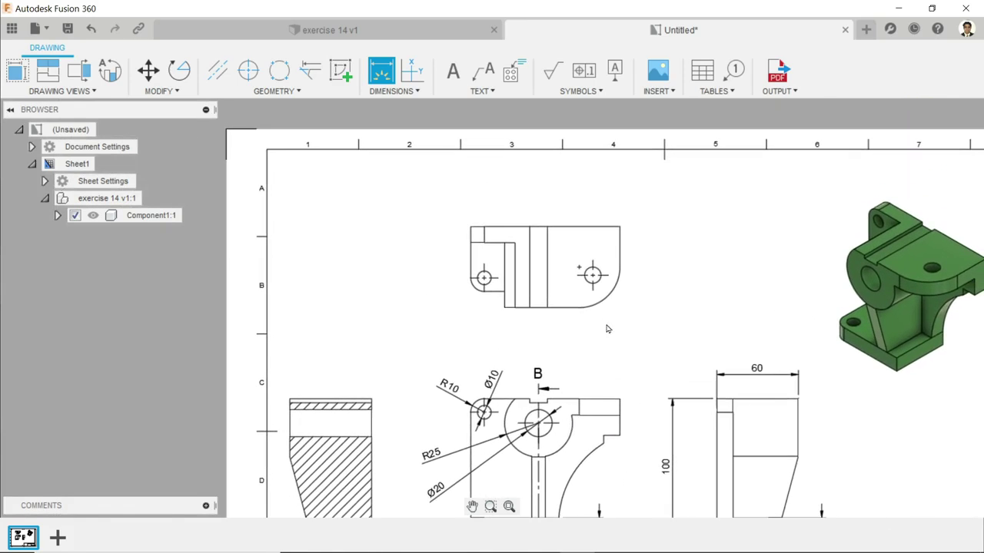
{"action": "scroll", "coordinate": [550, 307], "scroll_direction": "down", "scroll_amount": 2}
{"action": "scroll", "coordinate": [431, 308], "scroll_direction": "up", "scroll_amount": 4}
{"action": "left_click", "coordinate": [339, 209]}
{"action": "left_click", "coordinate": [335, 292]}
{"action": "left_click", "coordinate": [419, 261]}
Dimension the large rounded corner's radius and the right-hand hole's diameter in the view above the front view
{"action": "scroll", "coordinate": [415, 258], "scroll_direction": "down", "scroll_amount": 3}
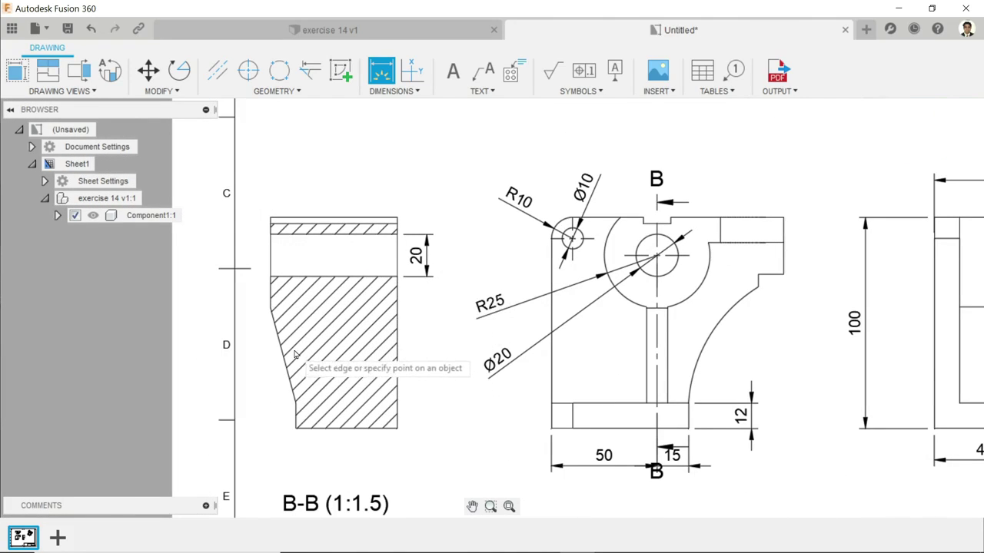
{"action": "scroll", "coordinate": [338, 423], "scroll_direction": "up", "scroll_amount": 2}
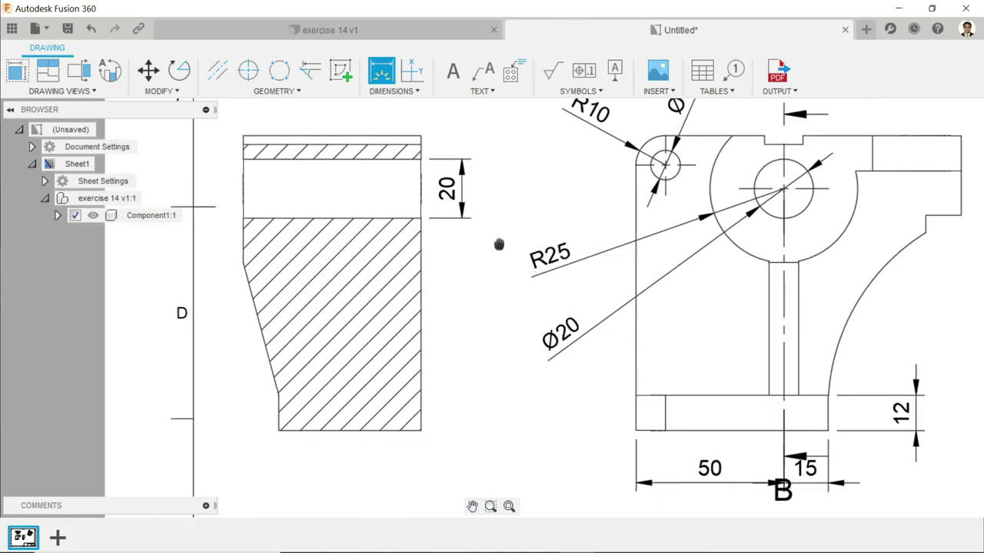
{"action": "middle_click_drag", "start_coordinate": [502, 185], "coordinate": [425, 423]}
{"action": "mouse_move", "coordinate": [650, 162]}
{"action": "middle_mouse_down"}
{"action": "mouse_move", "coordinate": [594, 225]}
{"action": "mouse_move", "coordinate": [511, 378]}
{"action": "middle_mouse_up"}
{"action": "left_click", "coordinate": [686, 359]}
{"action": "left_click", "coordinate": [774, 404]}
{"action": "left_click", "coordinate": [655, 326]}
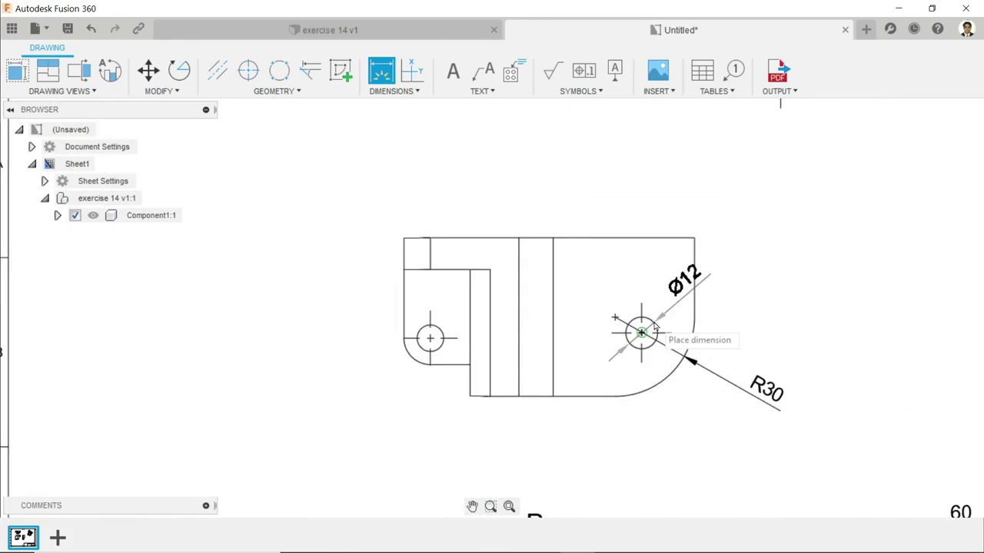
{"action": "left_click", "coordinate": [775, 278]}
Add a second diameter dimension to the right-hand hole in the upper view
{"action": "left_click", "coordinate": [651, 342]}
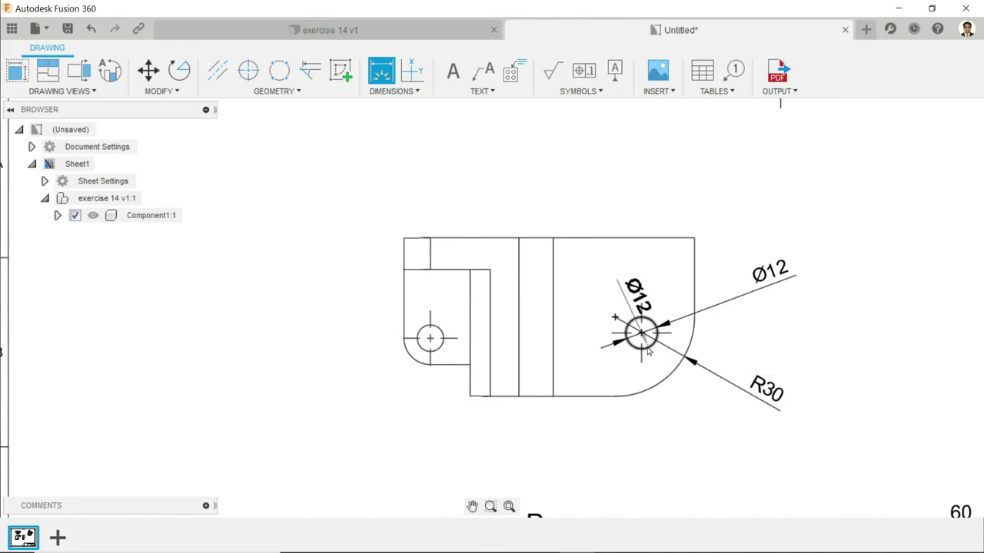
{"action": "left_click", "coordinate": [699, 308]}
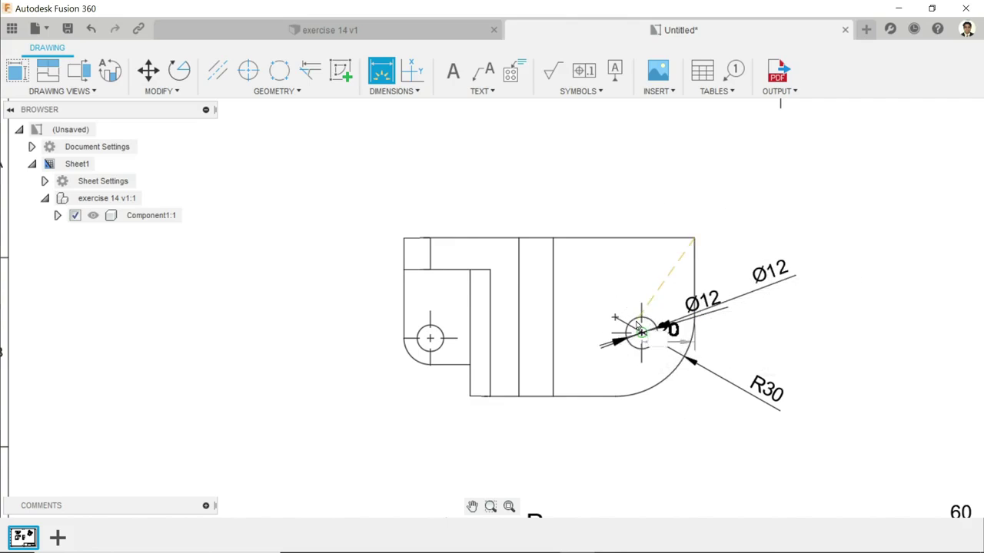
{"action": "key", "text": "Escape"}
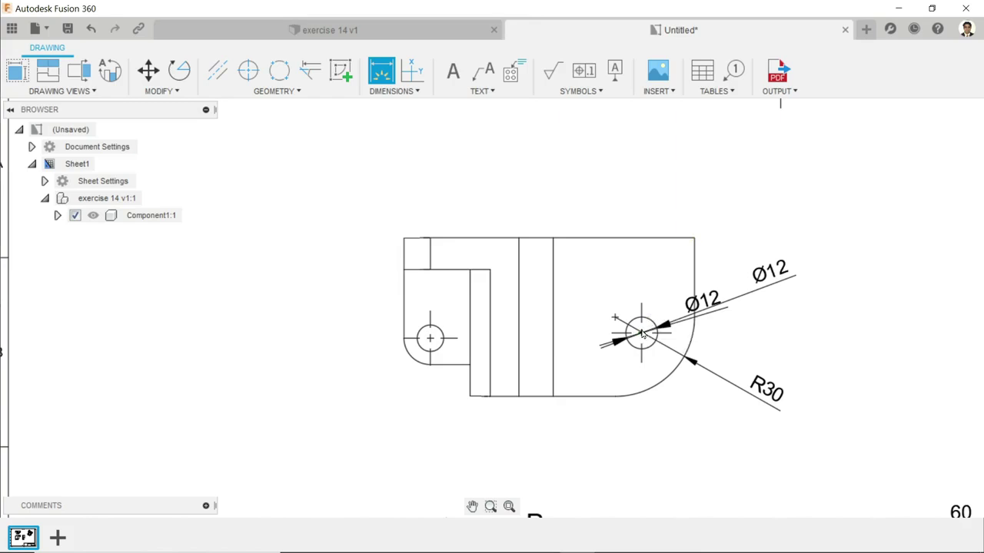
Dimension the right-hand hole's centre from the right edge and from the lower edge of the upper view
{"action": "left_click", "coordinate": [687, 215]}
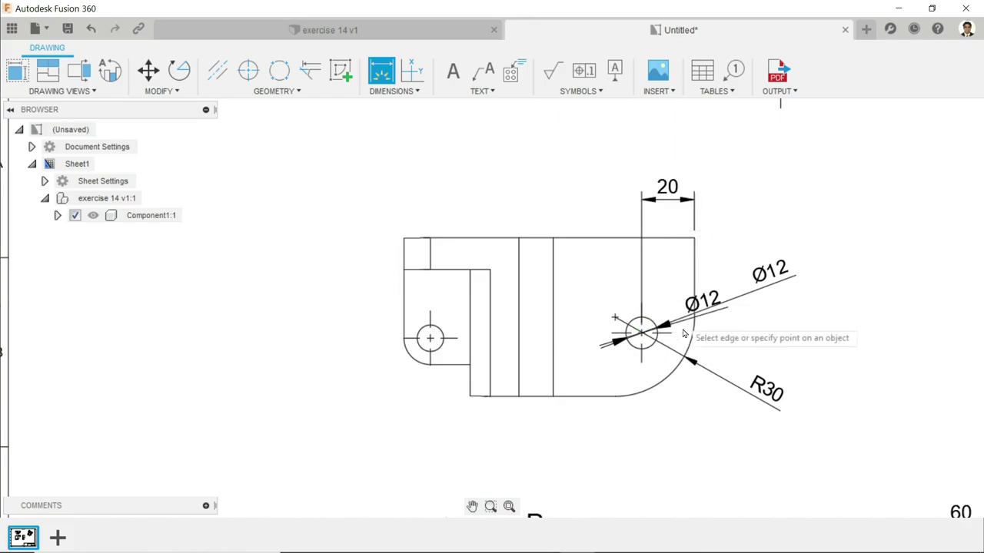
{"action": "scroll", "coordinate": [684, 325], "scroll_direction": "up", "scroll_amount": 4}
{"action": "left_click", "coordinate": [589, 330]}
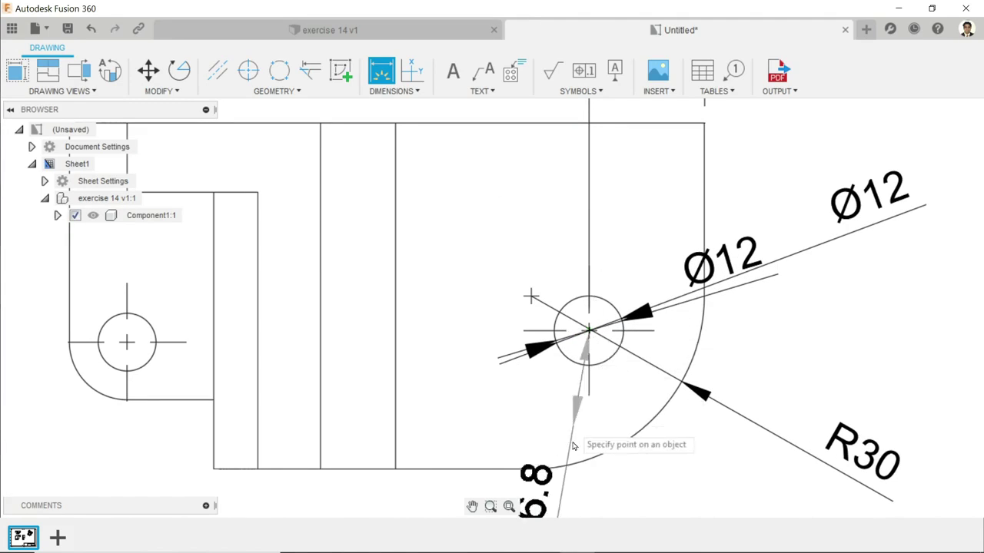
{"action": "left_click", "coordinate": [521, 470]}
{"action": "scroll", "coordinate": [521, 465], "scroll_direction": "down", "scroll_amount": 4}
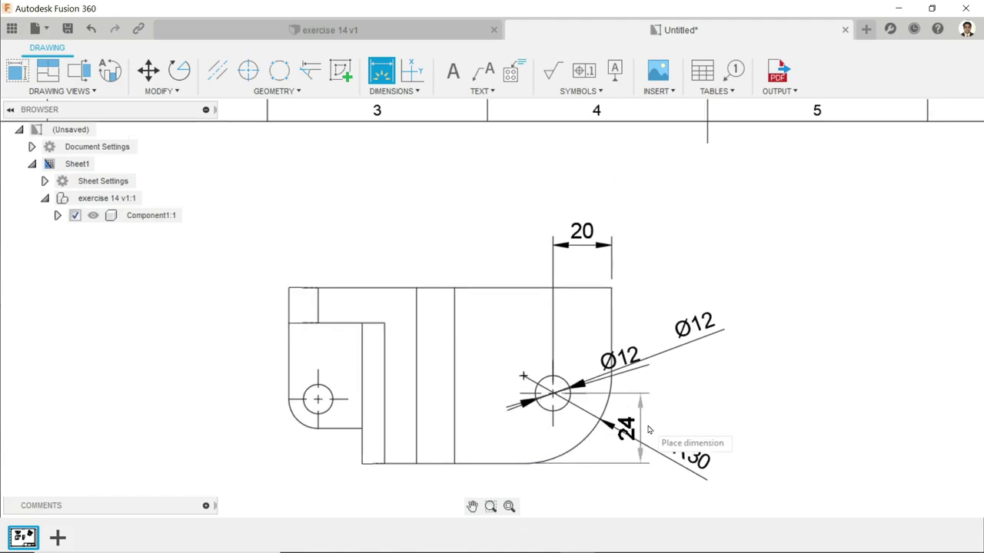
{"action": "left_click", "coordinate": [655, 431]}
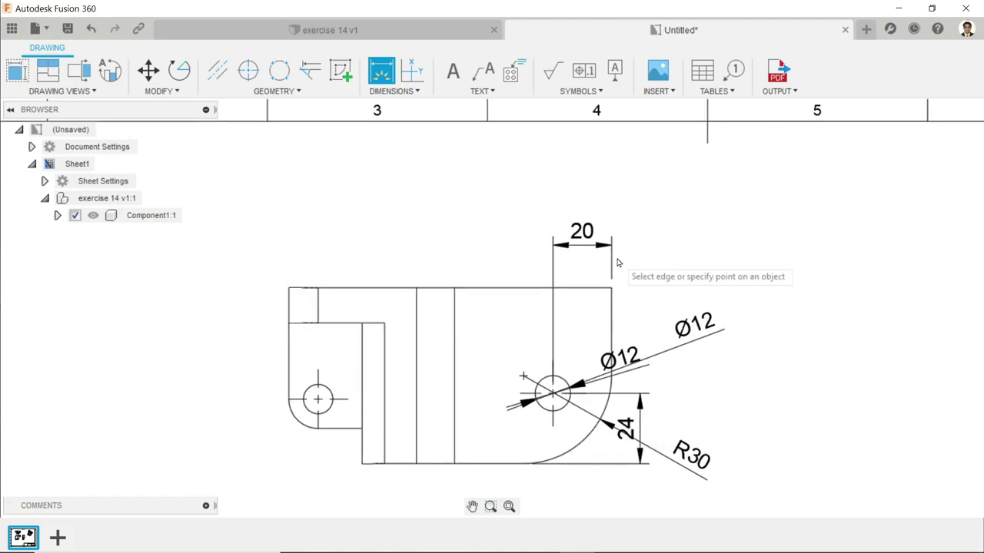
Delete the duplicate diameter dimension closest to the right-hand hole in the upper view
{"action": "key", "text": "Escape"}
{"action": "left_click", "coordinate": [626, 360]}
{"action": "key", "text": "Delete"}
Move the R30 dimension below the rounded corner, clear of the hole's vertical position dimension
{"action": "scroll", "coordinate": [538, 430], "scroll_direction": "down", "scroll_amount": 2}
{"action": "scroll", "coordinate": [724, 416], "scroll_direction": "up", "scroll_amount": 4}
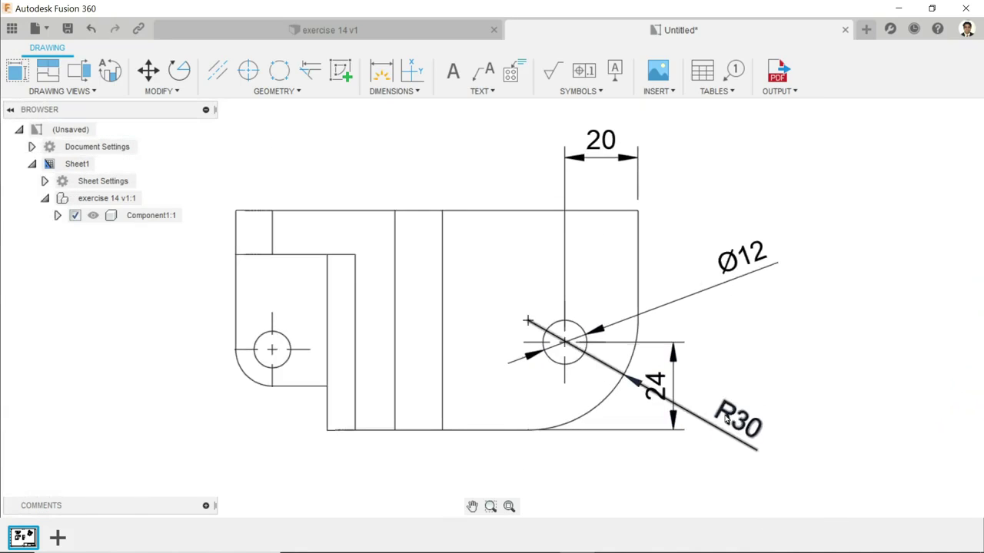
{"action": "left_click", "coordinate": [747, 423]}
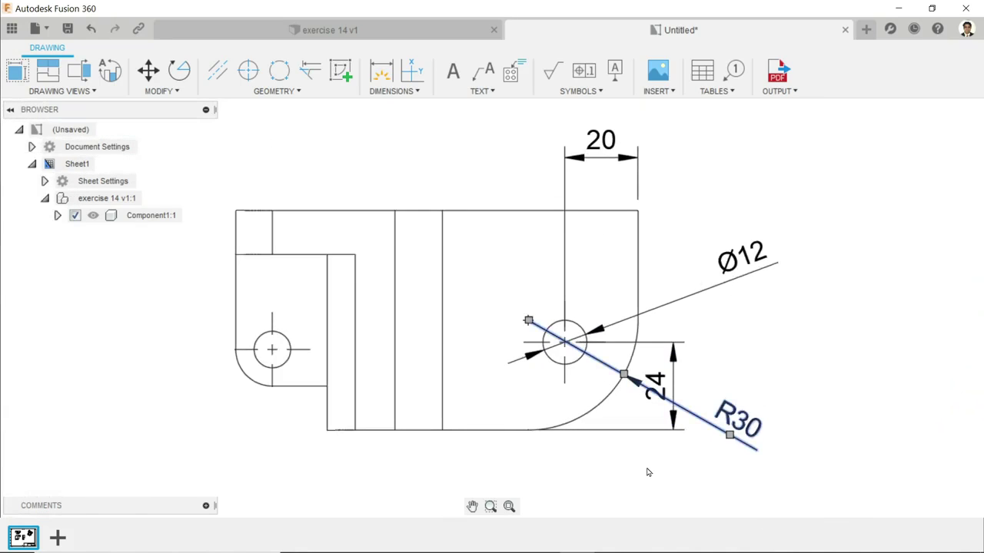
{"action": "left_click", "coordinate": [730, 437]}
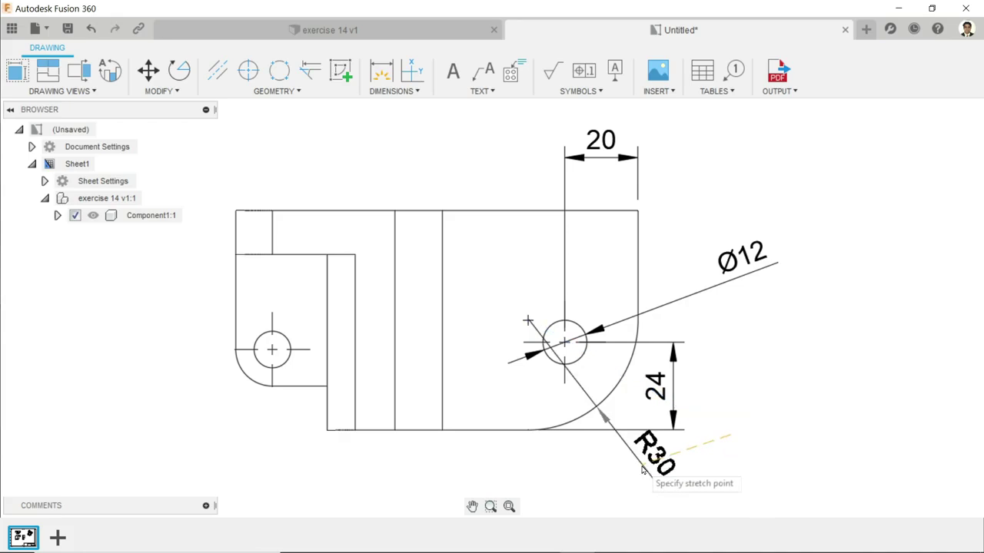
{"action": "left_click", "coordinate": [642, 471]}
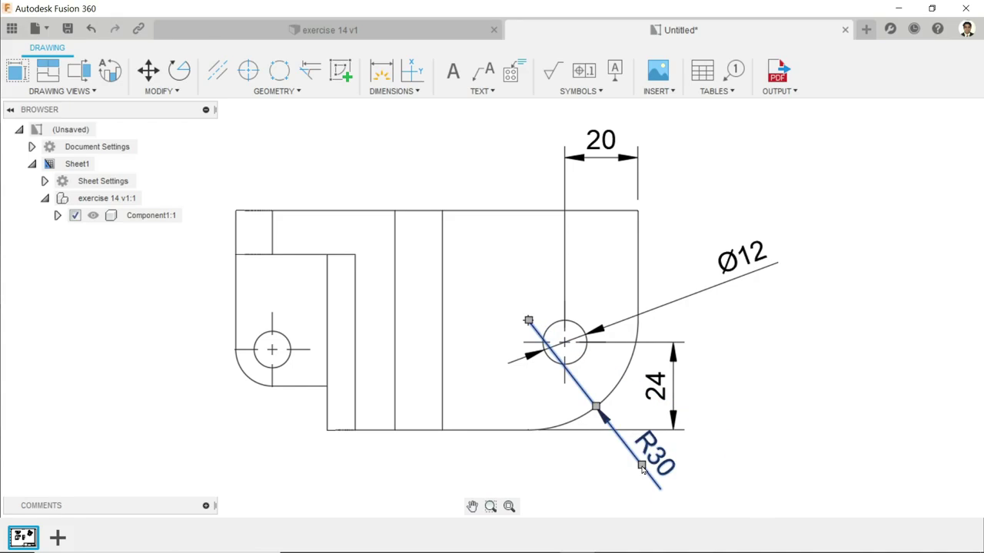
Add a text box left of the upper view reading "NOTE:", "1.All dimensions in MM.", "2.Remove all Bur." and "3.Subscribe our channel." on separate lines
{"action": "left_click", "coordinate": [453, 71]}
{"action": "scroll", "coordinate": [621, 253], "scroll_direction": "down", "scroll_amount": 5}
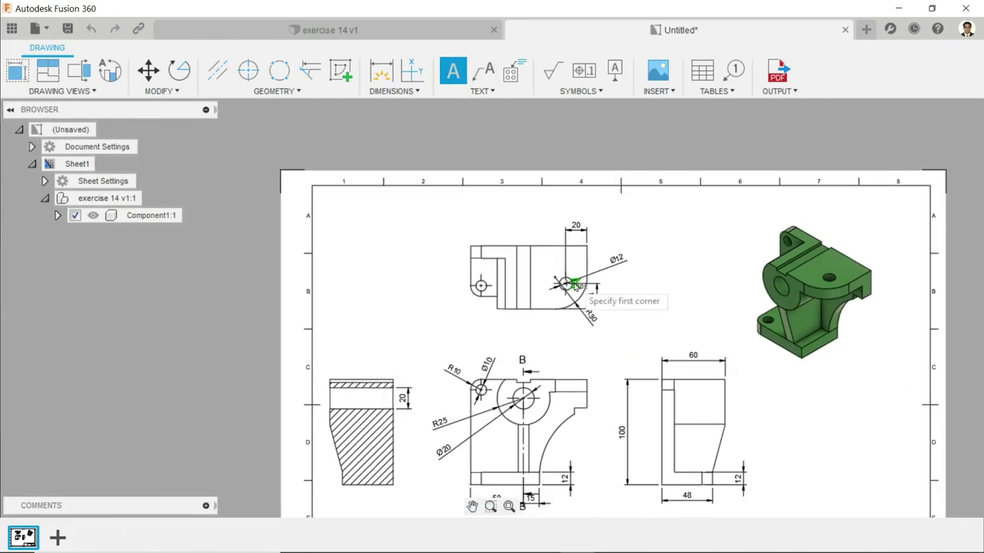
{"action": "scroll", "coordinate": [367, 255], "scroll_direction": "up", "scroll_amount": 6}
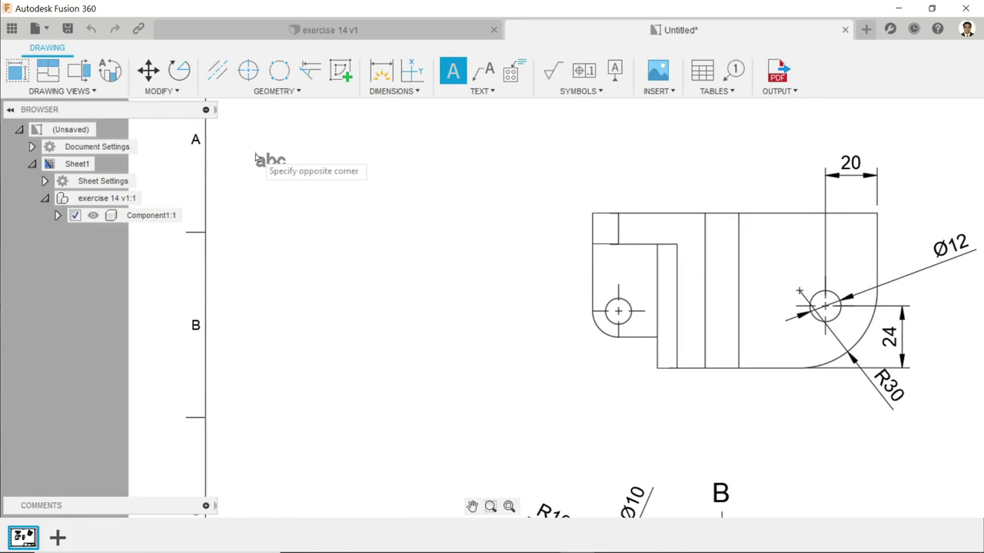
{"action": "left_click", "coordinate": [538, 349]}
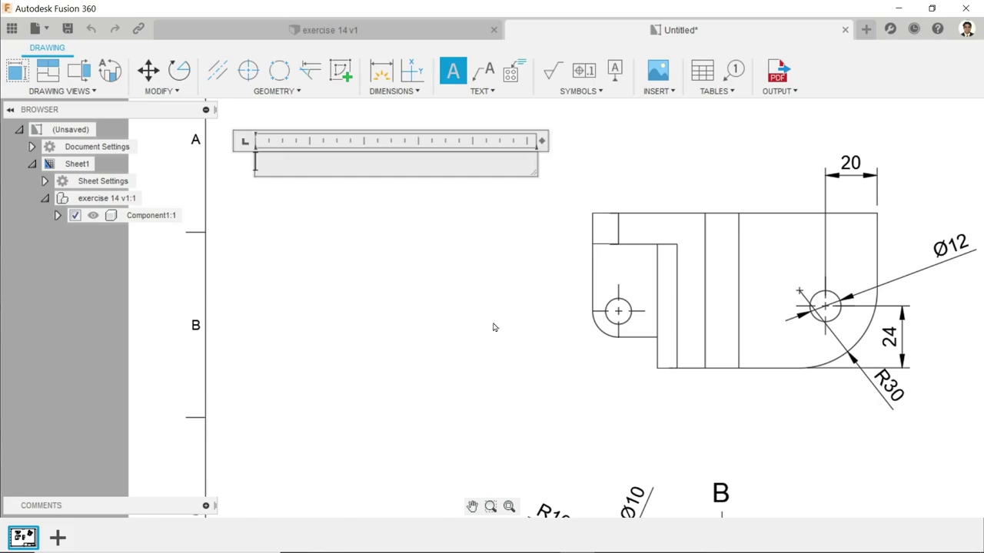
{"action": "type", "text": "NO"}
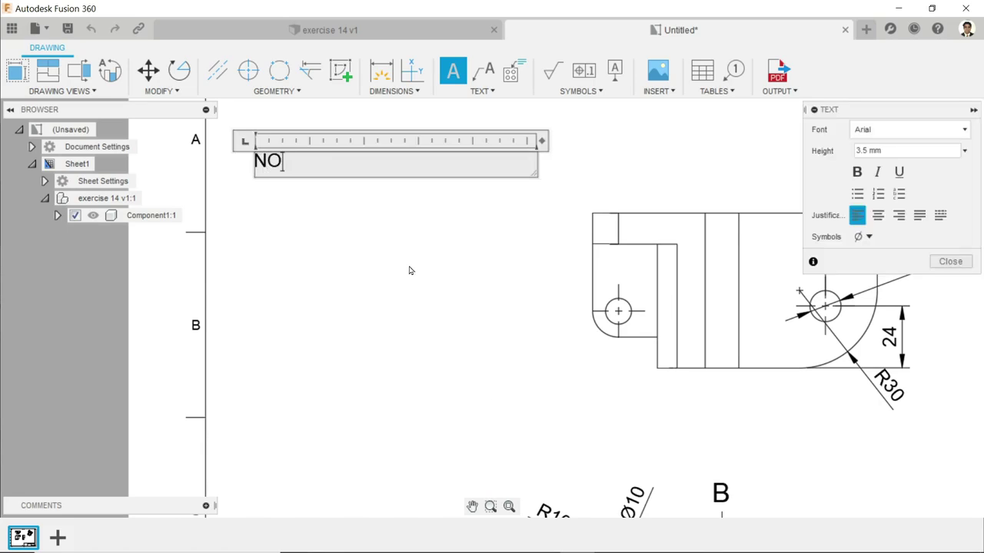
{"action": "type", "text": "TE:"}
{"action": "key", "text": "Return"}
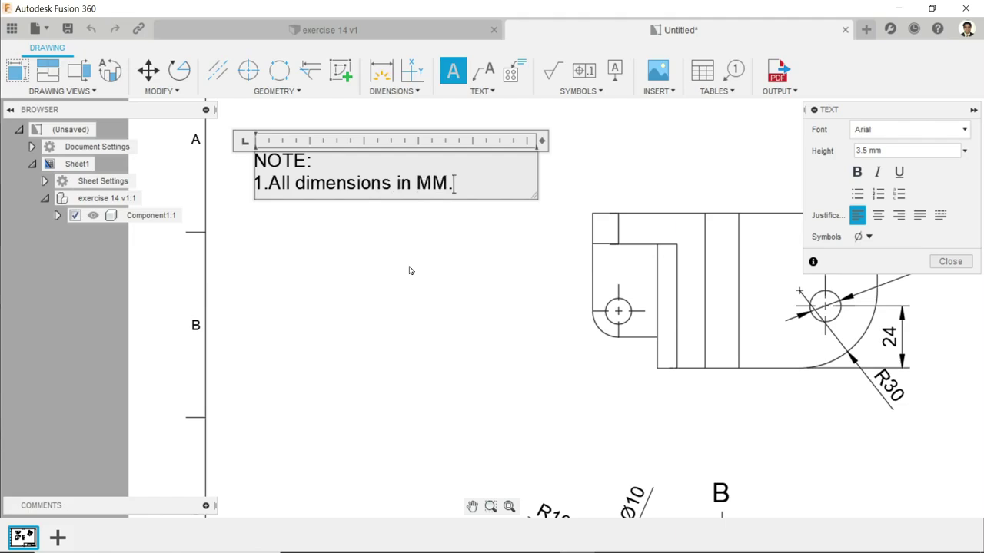
{"action": "key", "text": "Return"}
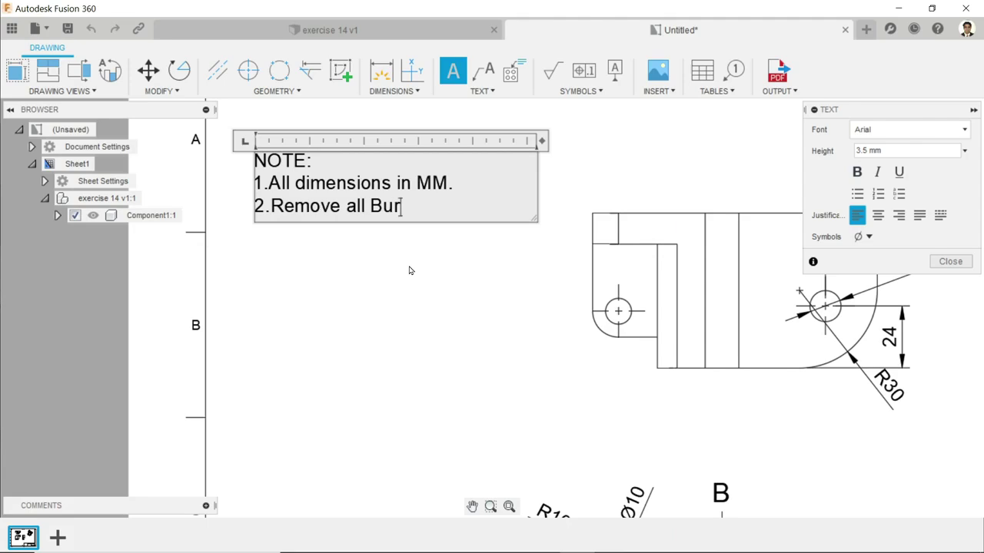
{"action": "key", "text": "Return"}
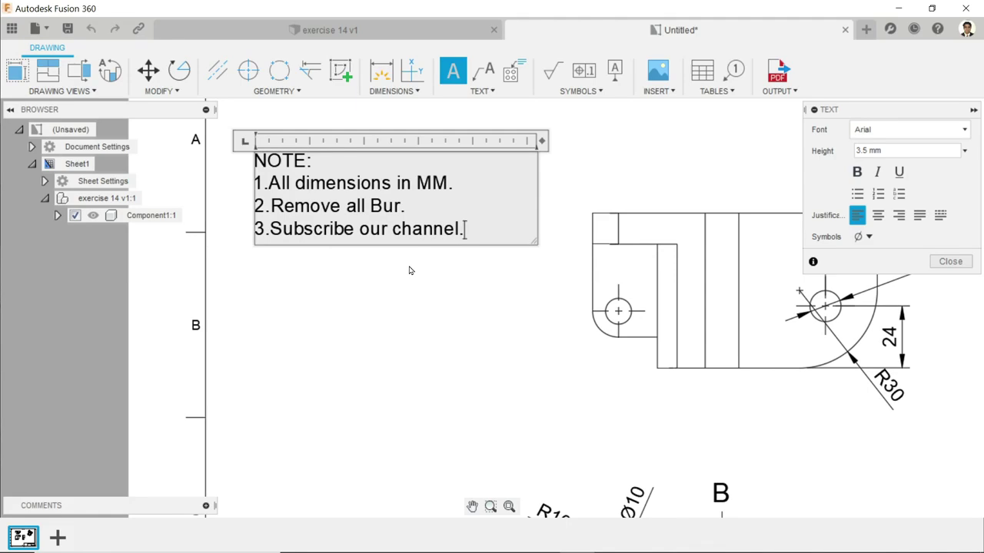
Change the font of the whole note text to Algerian
{"action": "left_click_drag", "start_coordinate": [858, 109], "coordinate": [631, 112]}
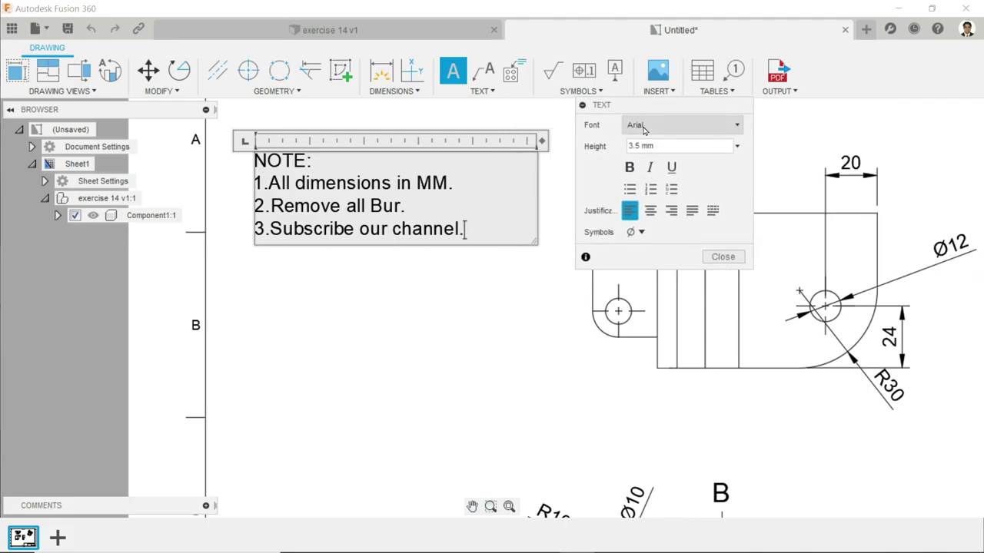
{"action": "left_click", "coordinate": [668, 124]}
{"action": "left_click", "coordinate": [646, 195]}
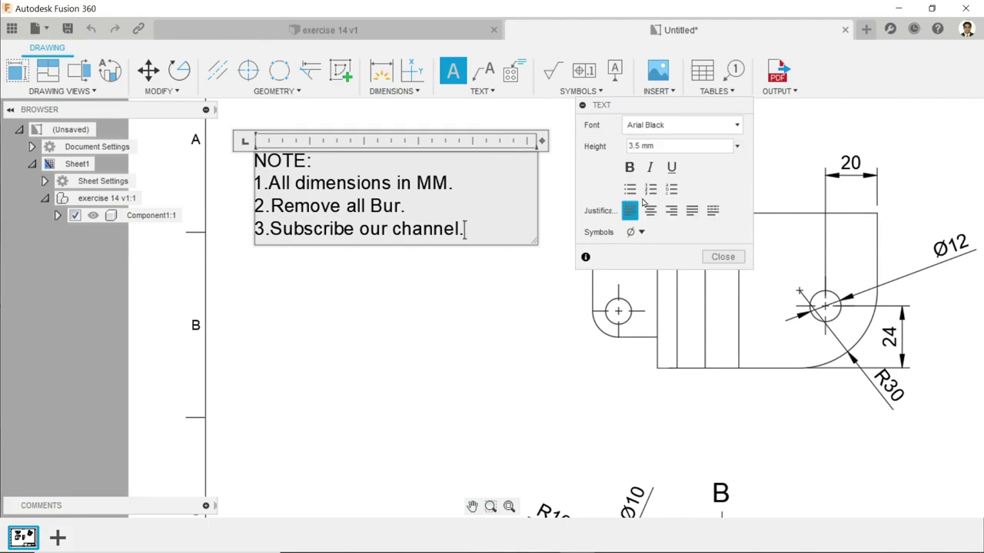
{"action": "left_click_drag", "start_coordinate": [486, 232], "coordinate": [256, 150]}
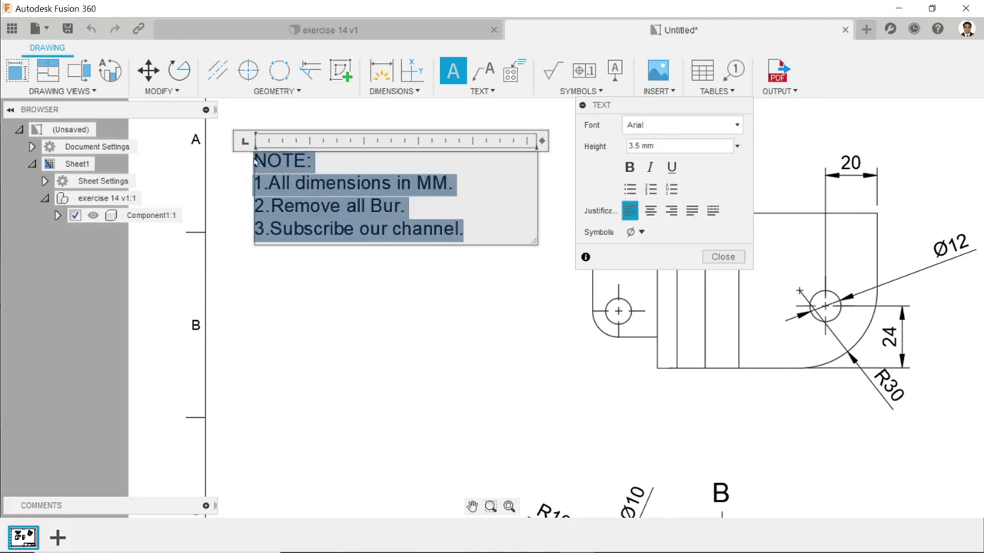
{"action": "left_click", "coordinate": [651, 126]}
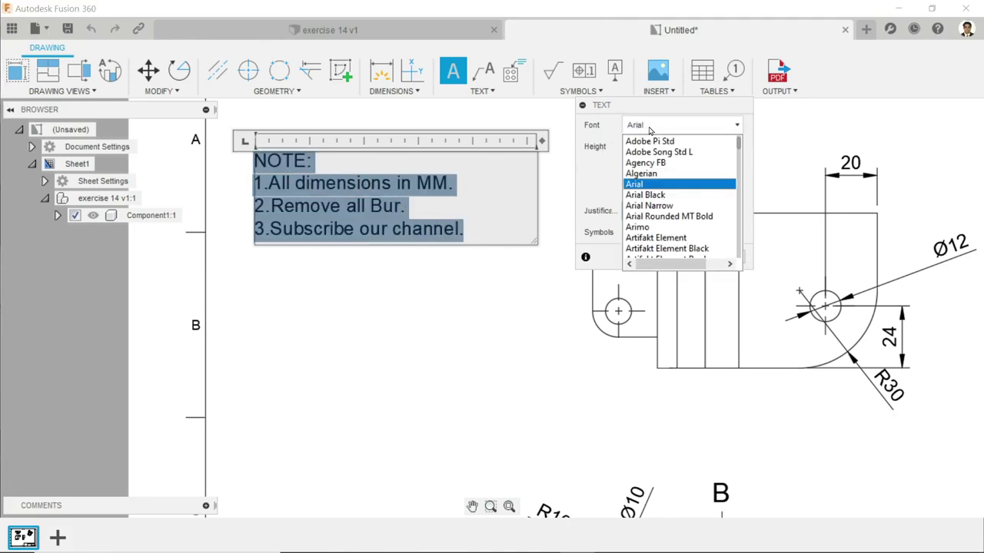
{"action": "left_click", "coordinate": [644, 174]}
Set the text height of the whole note to 3 mm
{"action": "left_click", "coordinate": [670, 145]}
{"action": "left_click", "coordinate": [738, 148]}
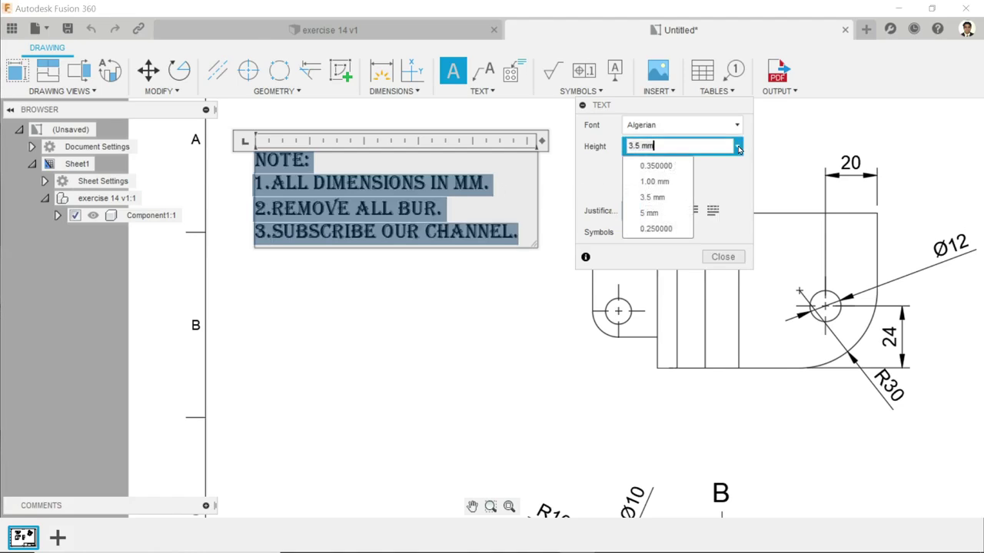
{"action": "left_click", "coordinate": [738, 148]}
{"action": "left_click_drag", "start_coordinate": [628, 146], "coordinate": [650, 144]}
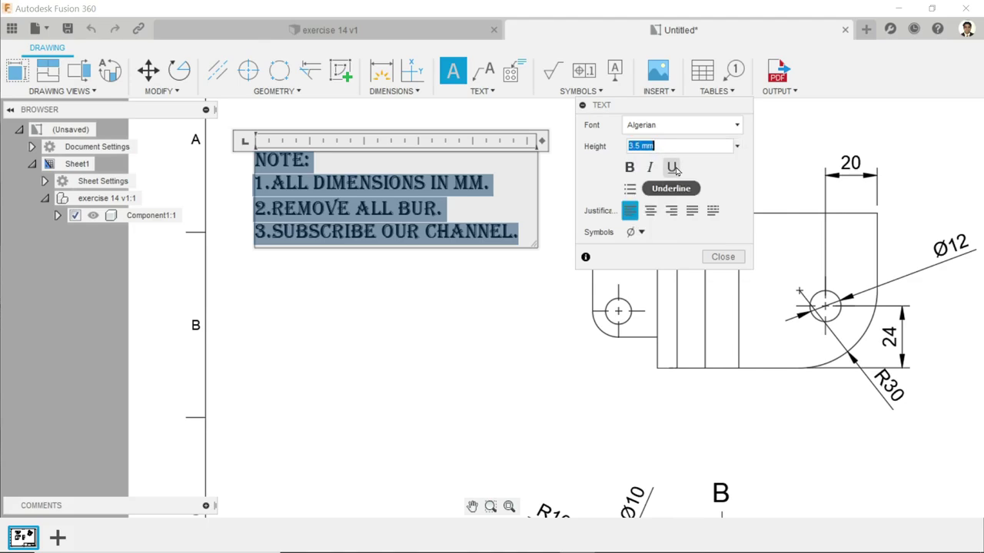
{"action": "type", "text": "3"}
{"action": "key", "text": "Return"}
Make the whole note text bold, italic and underlined, and finish the text command
{"action": "left_click", "coordinate": [630, 167]}
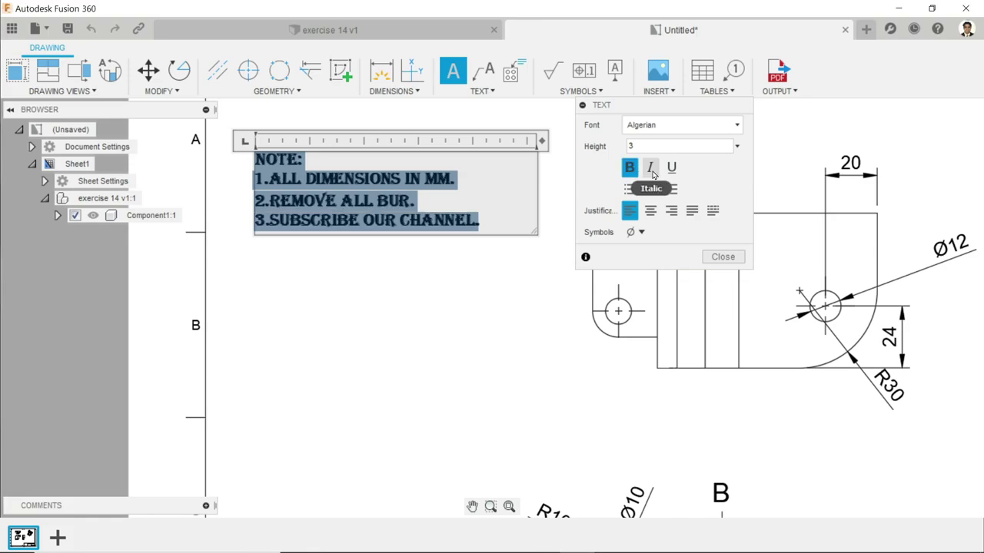
{"action": "left_click", "coordinate": [651, 169]}
{"action": "left_click", "coordinate": [670, 169]}
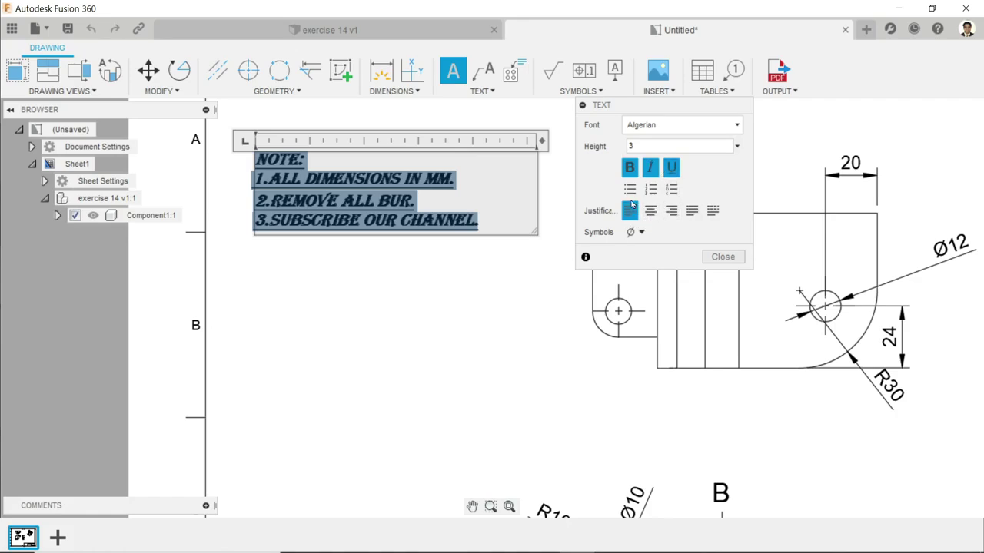
{"action": "left_click", "coordinate": [642, 232]}
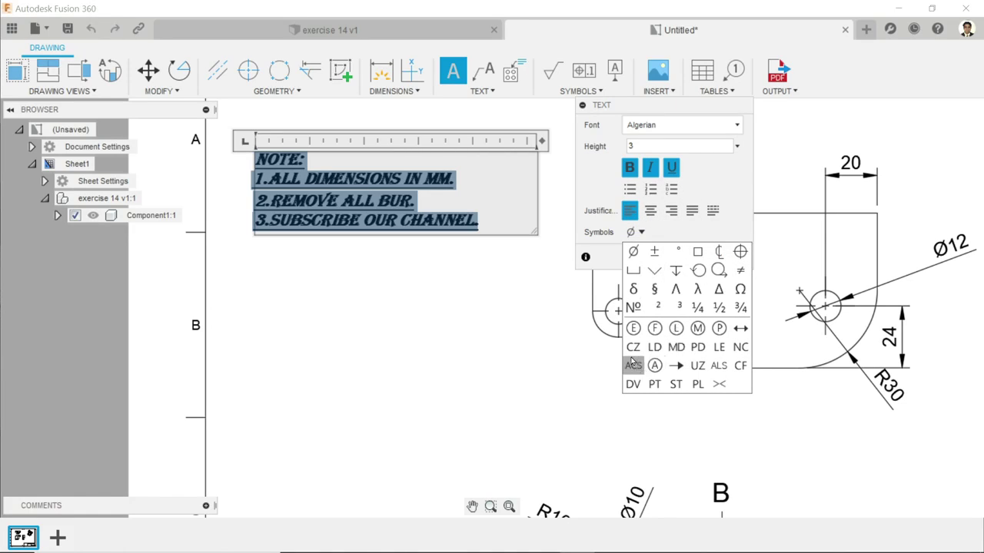
{"action": "left_click", "coordinate": [722, 258]}
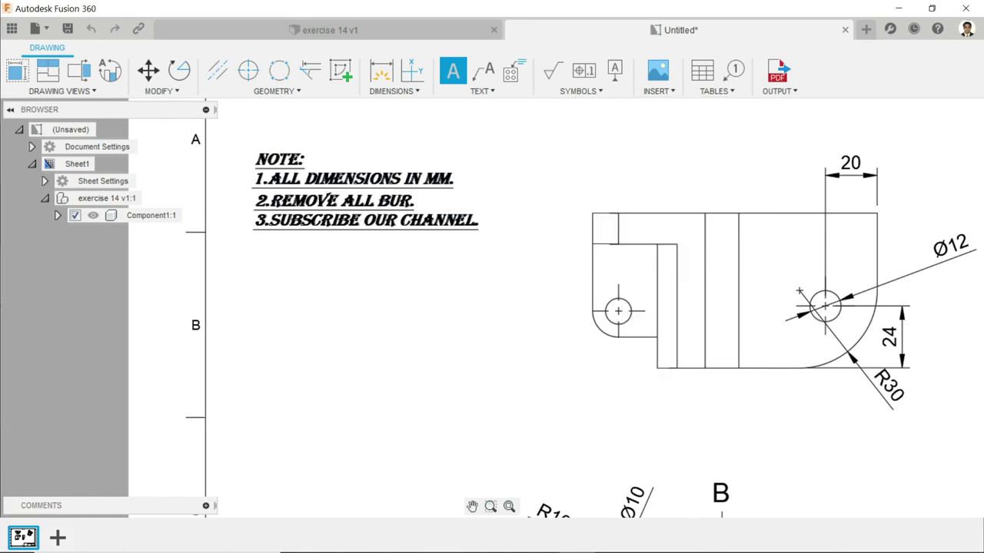
{"action": "scroll", "coordinate": [407, 247], "scroll_direction": "down", "scroll_amount": 2}
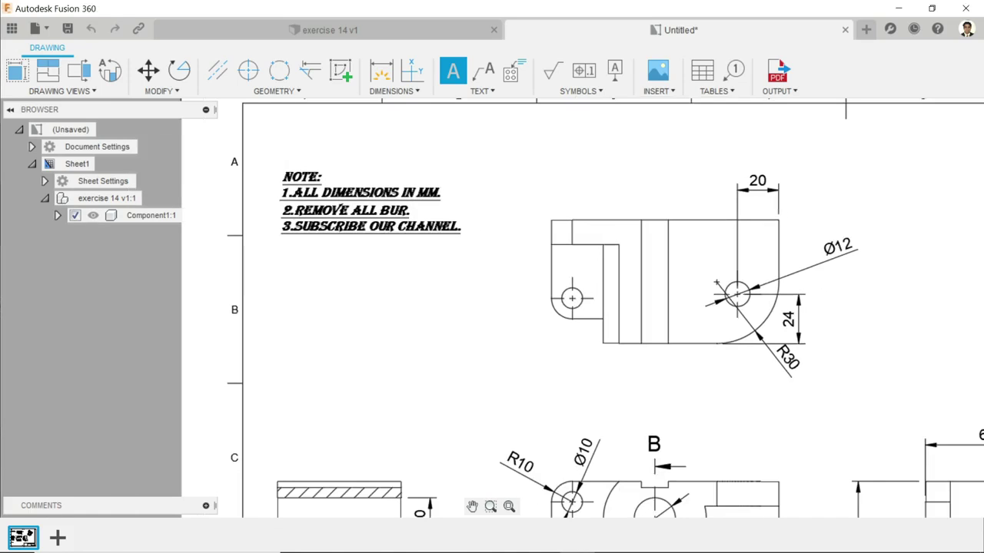
{"action": "key", "text": "Escape"}
Attach a leader note to the left-hand hole in the upper view, with its landing below and to the left of the hole
{"action": "scroll", "coordinate": [716, 283], "scroll_direction": "down", "scroll_amount": 3}
{"action": "scroll", "coordinate": [578, 282], "scroll_direction": "up", "scroll_amount": 4}
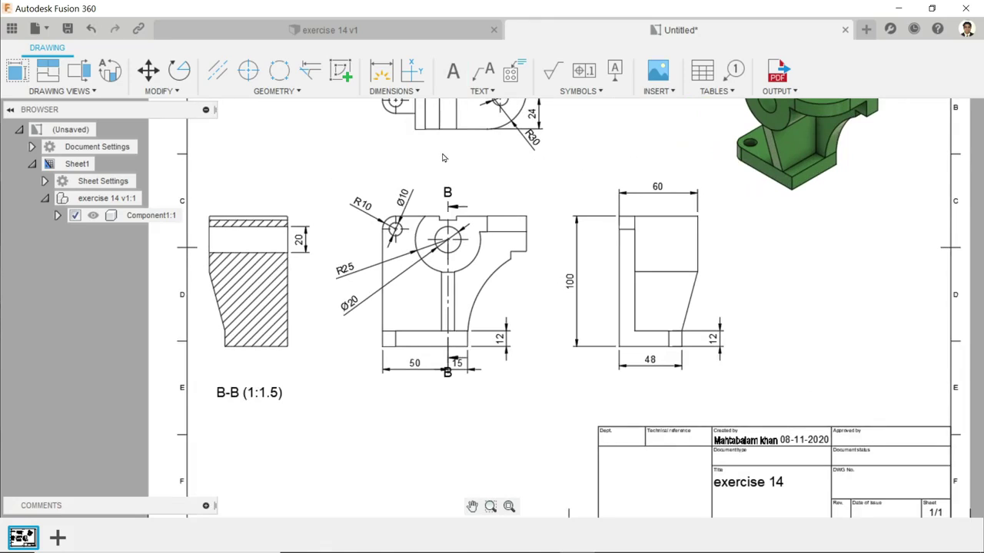
{"action": "middle_click_drag", "start_coordinate": [432, 185], "coordinate": [487, 268]}
{"action": "scroll", "coordinate": [496, 205], "scroll_direction": "up", "scroll_amount": 3}
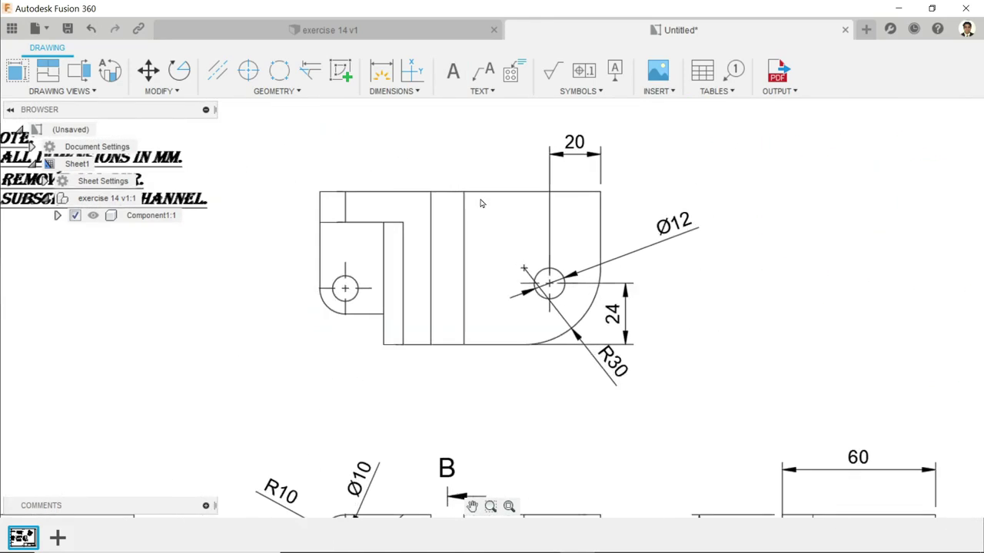
{"action": "left_click", "coordinate": [483, 75]}
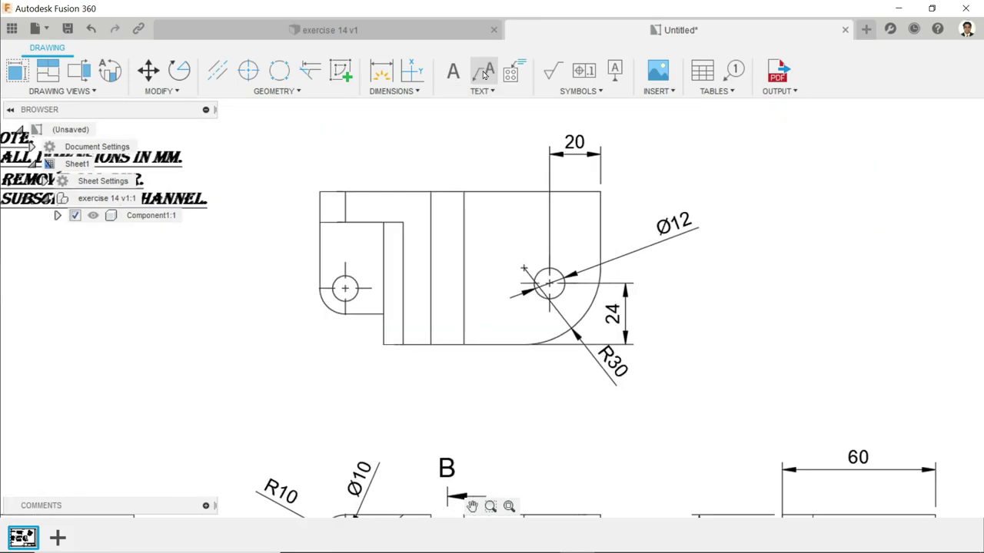
{"action": "scroll", "coordinate": [624, 384], "scroll_direction": "down", "scroll_amount": 2}
{"action": "scroll", "coordinate": [628, 369], "scroll_direction": "up", "scroll_amount": 2}
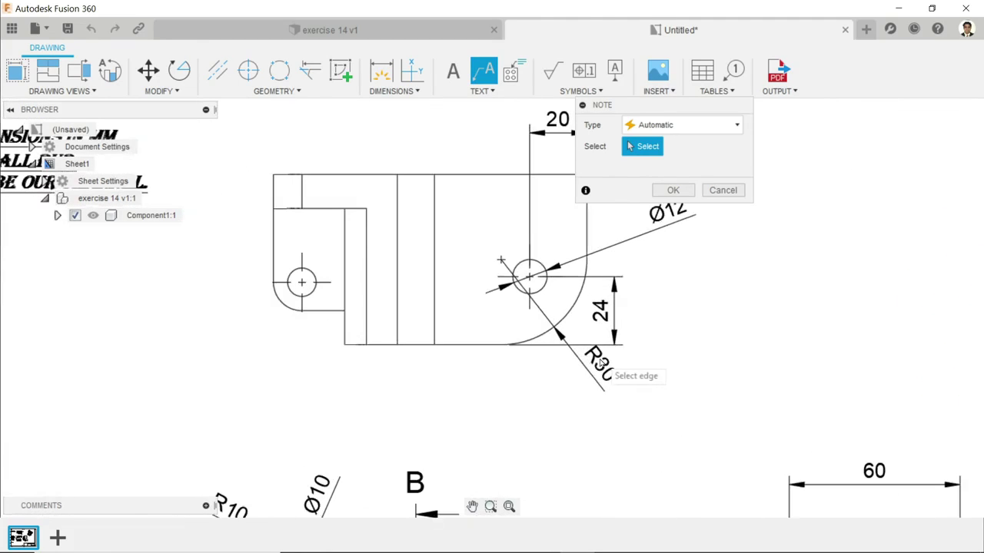
{"action": "scroll", "coordinate": [584, 374], "scroll_direction": "down", "scroll_amount": 4}
{"action": "mouse_move", "coordinate": [584, 373]}
{"action": "middle_mouse_down"}
{"action": "mouse_move", "coordinate": [584, 304]}
{"action": "mouse_move", "coordinate": [567, 285]}
{"action": "mouse_move", "coordinate": [511, 291]}
{"action": "middle_mouse_up"}
{"action": "scroll", "coordinate": [481, 341], "scroll_direction": "down", "scroll_amount": 1}
{"action": "scroll", "coordinate": [477, 326], "scroll_direction": "up", "scroll_amount": 4}
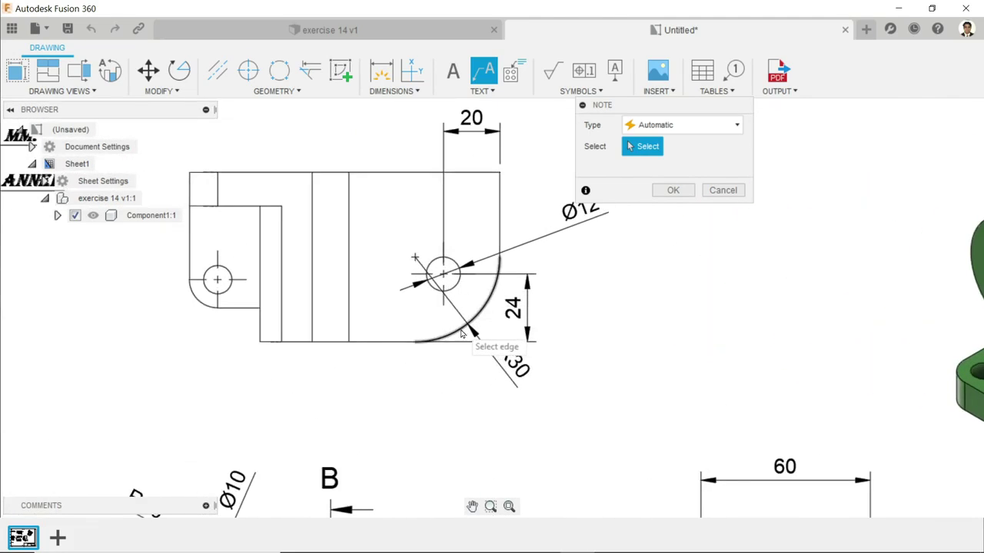
{"action": "left_click", "coordinate": [204, 299]}
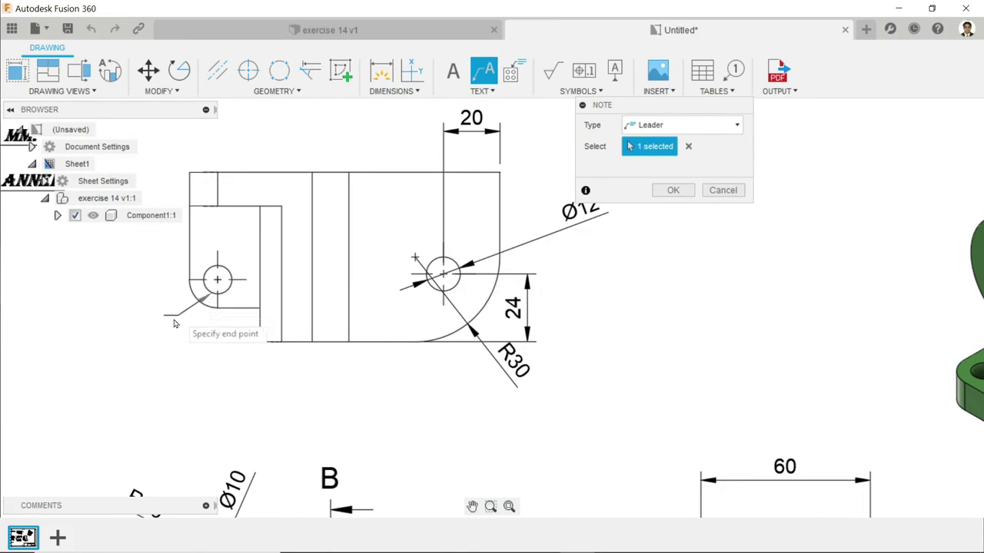
{"action": "left_click", "coordinate": [120, 342]}
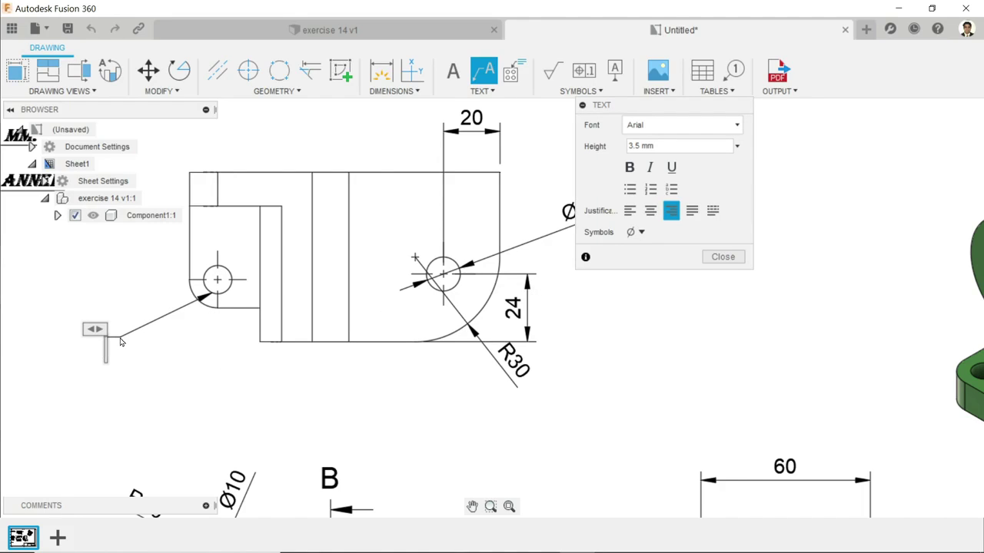
Enter Ø10mm as the leader note's text, using the diameter symbol, and finish the note
{"action": "left_click", "coordinate": [637, 231]}
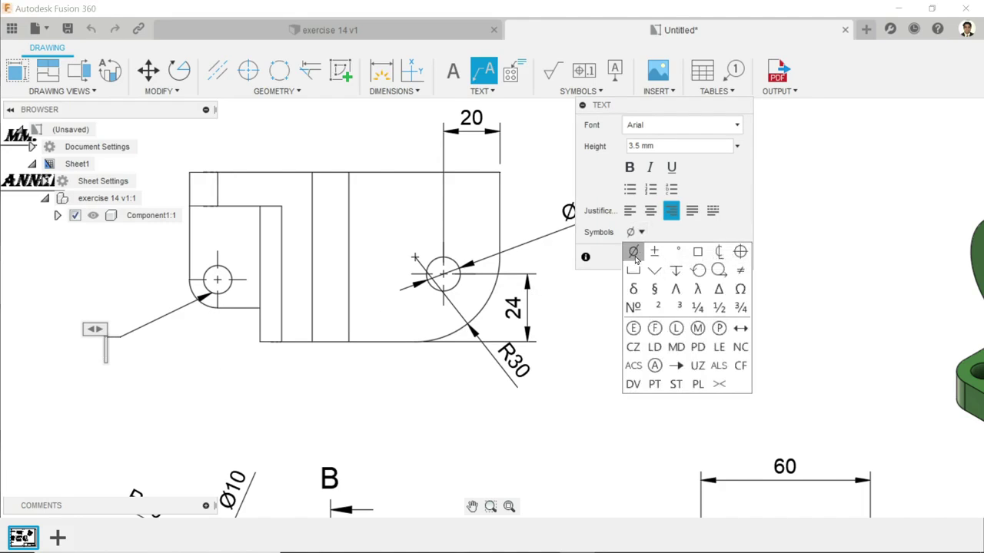
{"action": "left_click", "coordinate": [634, 257]}
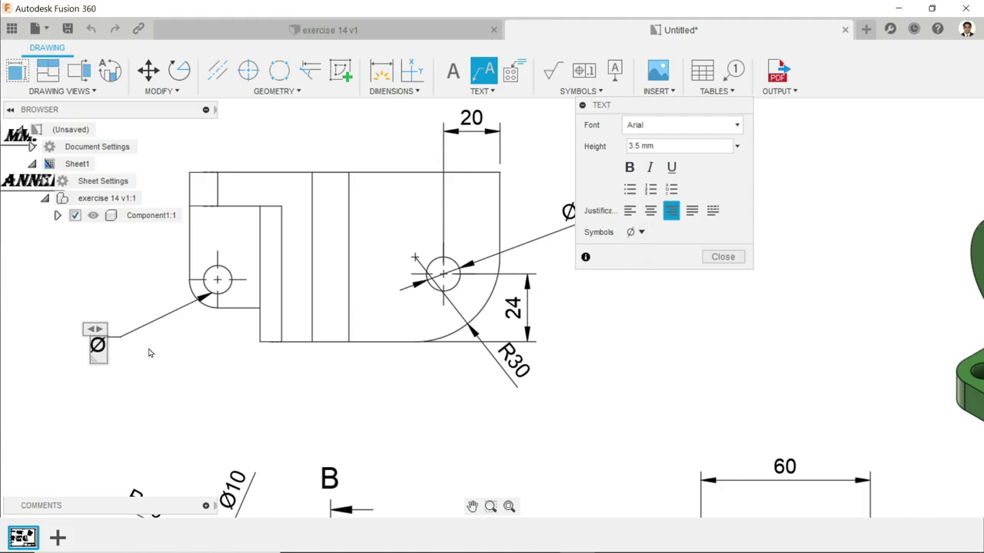
{"action": "type", "text": "10"}
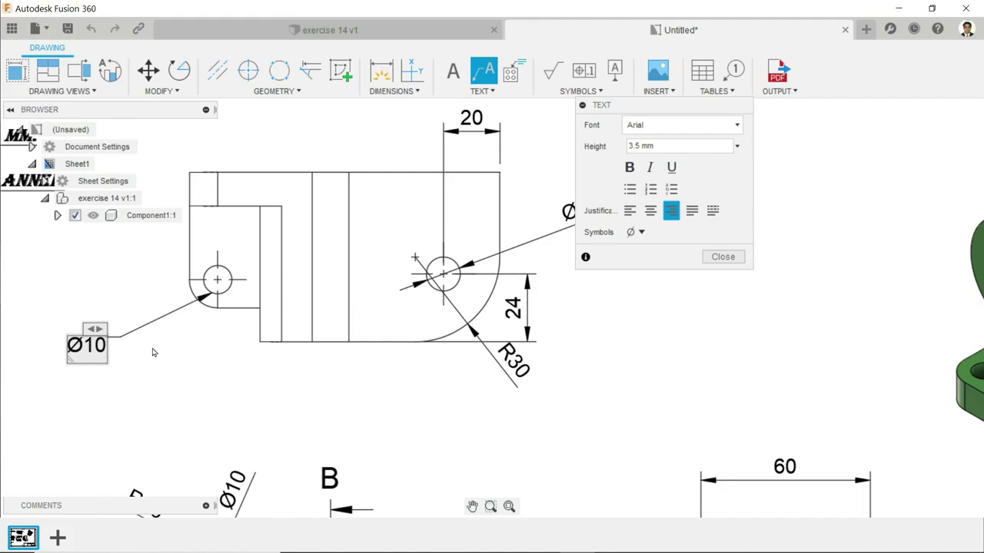
{"action": "type", "text": "mm"}
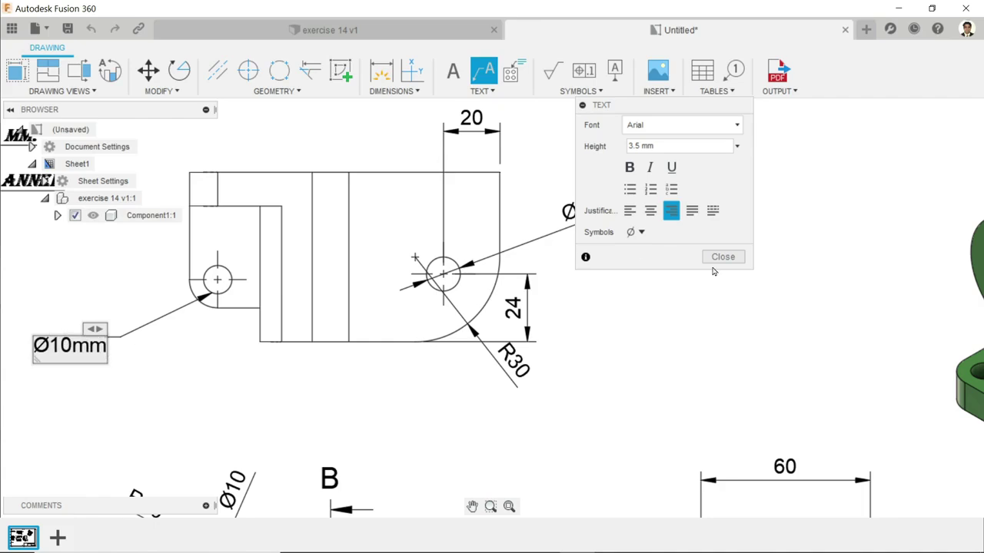
{"action": "left_click", "coordinate": [722, 257]}
Move the Ø10mm leader note's landing closer to the left-hand hole, just below the rounded corner
{"action": "left_click", "coordinate": [76, 328]}
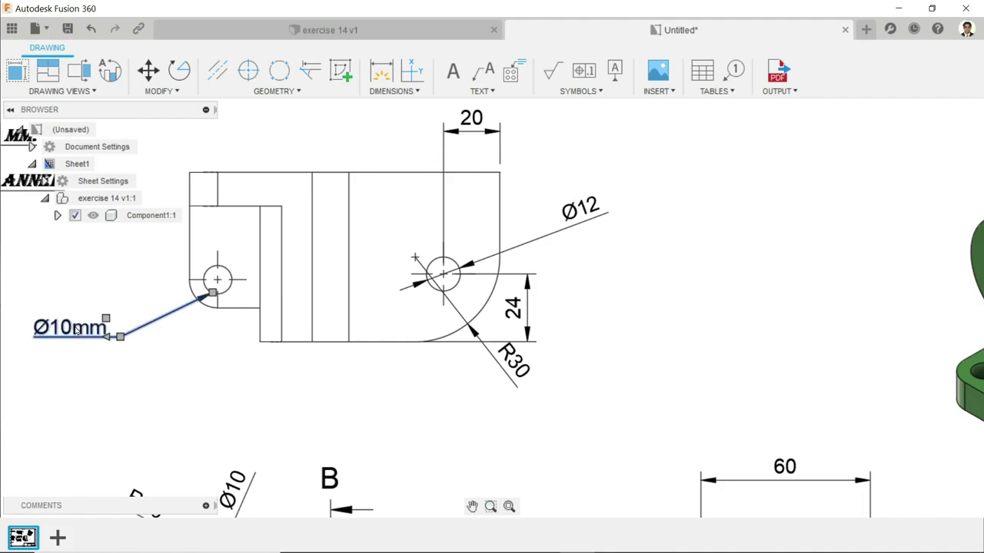
{"action": "left_click", "coordinate": [120, 336]}
{"action": "left_click", "coordinate": [173, 331]}
{"action": "left_click", "coordinate": [233, 358]}
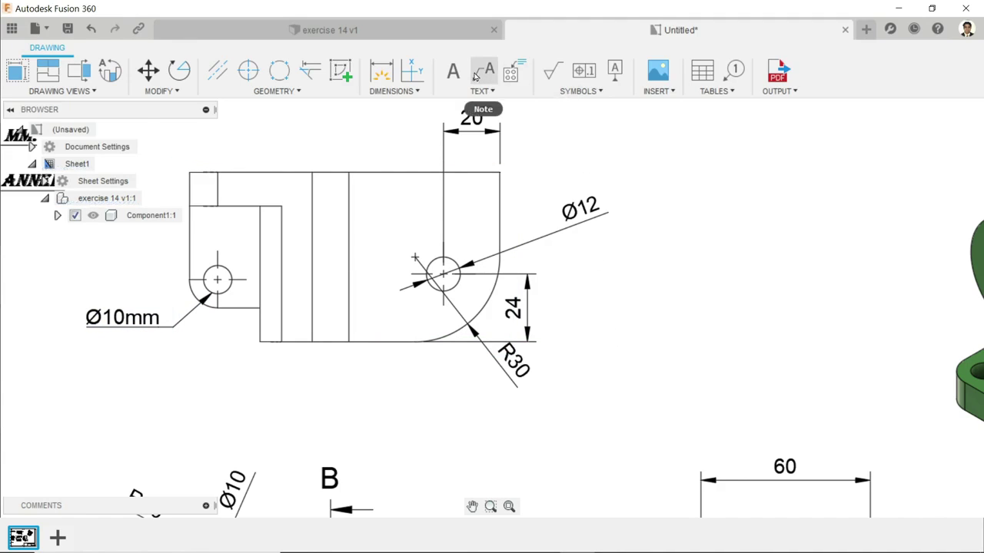
{"action": "scroll", "coordinate": [638, 230], "scroll_direction": "down", "scroll_amount": 3}
{"action": "mouse_move", "coordinate": [661, 298]}
{"action": "middle_mouse_down"}
{"action": "mouse_move", "coordinate": [654, 224]}
{"action": "mouse_move", "coordinate": [724, 254]}
{"action": "mouse_move", "coordinate": [706, 320]}
{"action": "middle_mouse_up"}
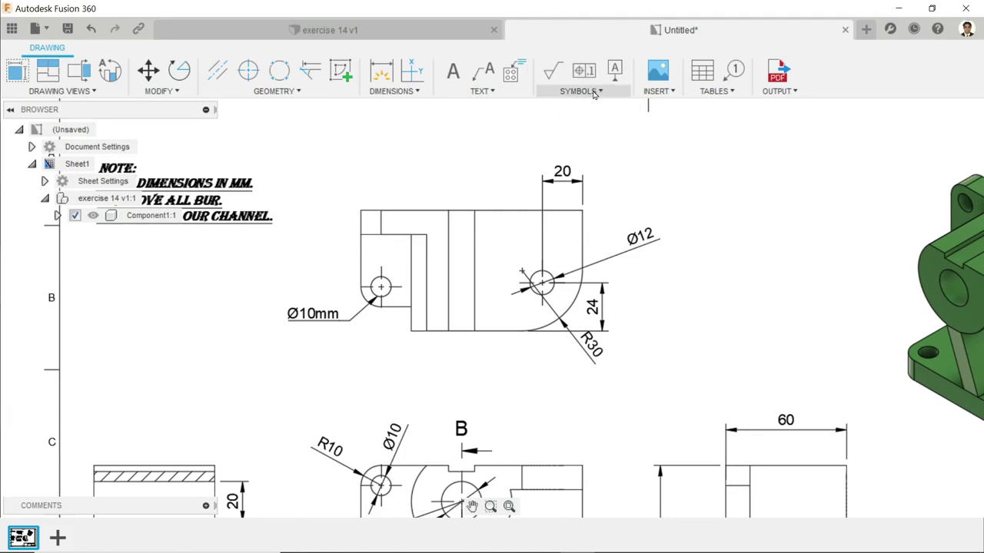
{"action": "left_click", "coordinate": [713, 92]}
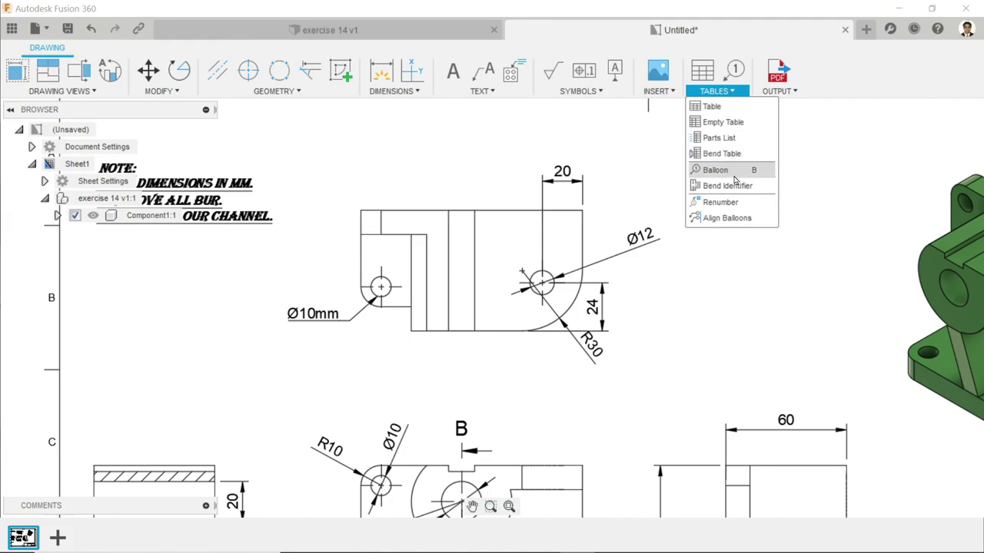
{"action": "left_click", "coordinate": [721, 304]}
{"action": "mouse_move", "coordinate": [596, 198]}
{"action": "middle_mouse_down"}
{"action": "mouse_move", "coordinate": [612, 158]}
{"action": "mouse_move", "coordinate": [651, 146]}
{"action": "middle_mouse_up"}
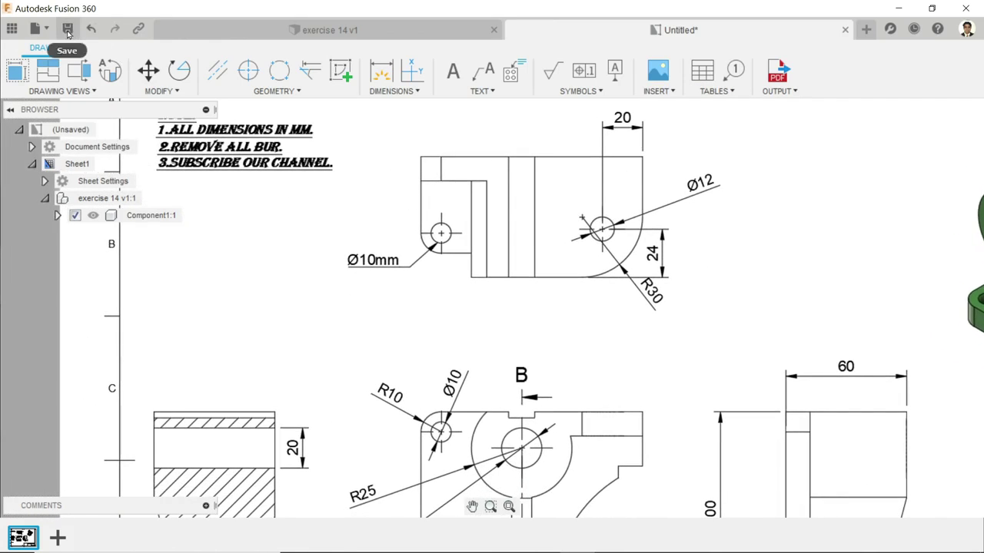
Save the drawing as exercise 14 Drawing in My First Project
{"action": "left_click", "coordinate": [67, 31]}
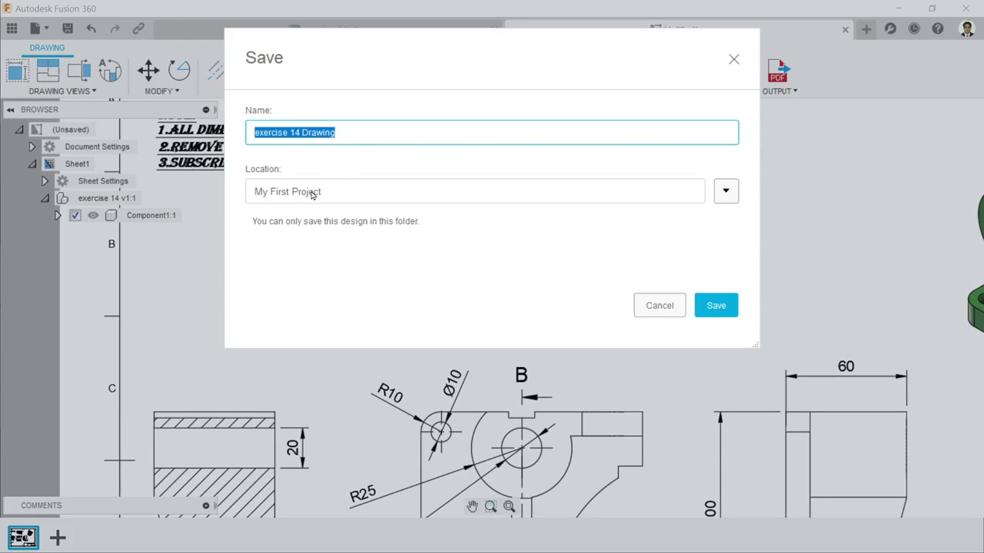
{"action": "left_click", "coordinate": [722, 312]}
Open the title block's properties for editing and enter Fusion 360-14 as the DWG No
{"action": "scroll", "coordinate": [395, 208], "scroll_direction": "down", "scroll_amount": 2}
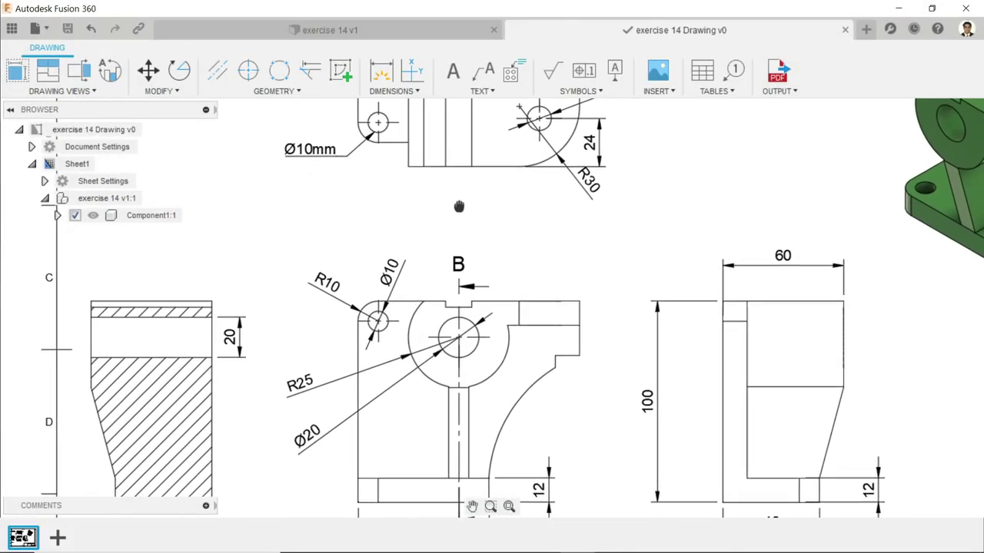
{"action": "scroll", "coordinate": [395, 208], "scroll_direction": "down", "scroll_amount": 3}
{"action": "scroll", "coordinate": [547, 259], "scroll_direction": "up", "scroll_amount": 2}
{"action": "middle_click_drag", "start_coordinate": [547, 259], "coordinate": [439, 167]}
{"action": "scroll", "coordinate": [497, 217], "scroll_direction": "up", "scroll_amount": 2}
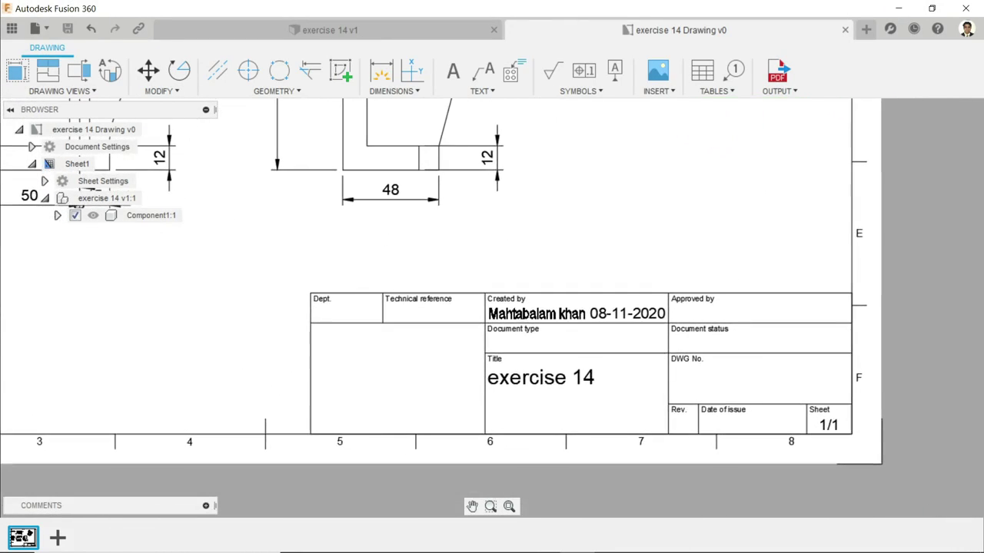
{"action": "double_click", "coordinate": [552, 384]}
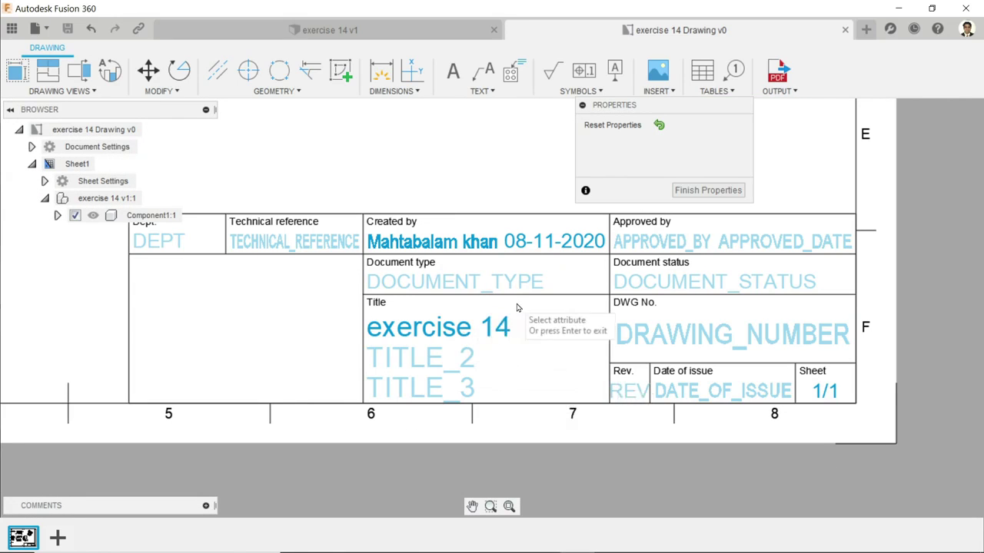
{"action": "left_click", "coordinate": [694, 345]}
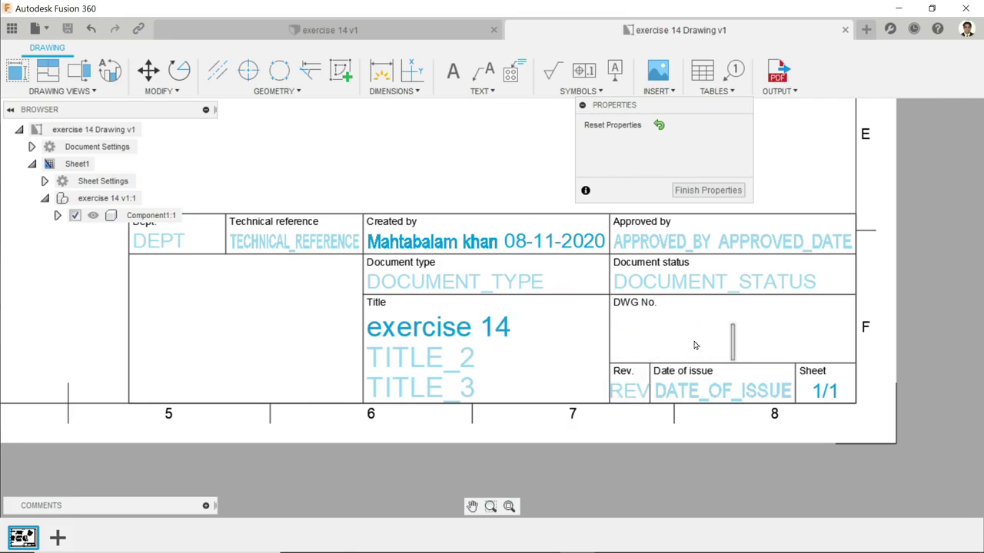
{"action": "type", "text": "Fusion 360-14"}
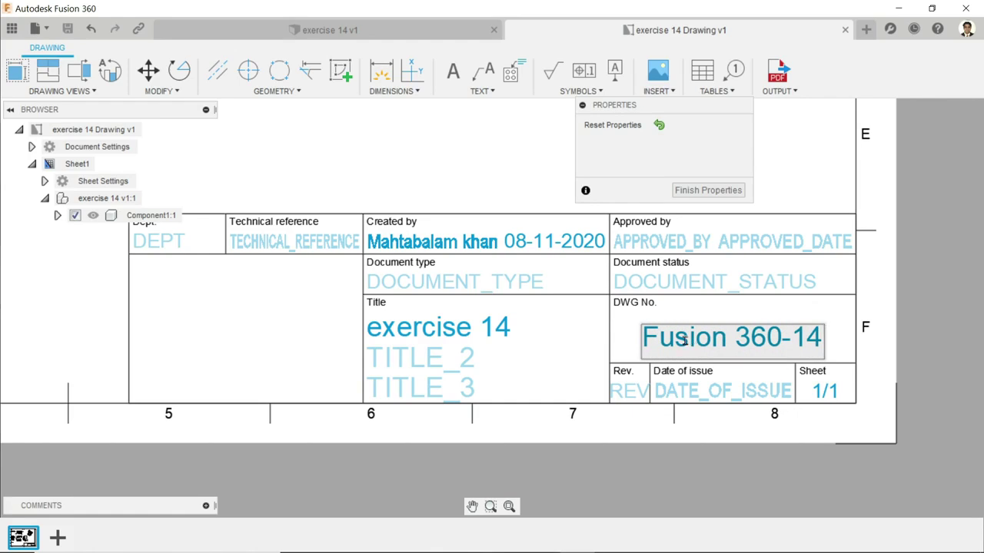
Enter CAD CAM TUTORIAL as the title block's Approved by entry
{"action": "left_click", "coordinate": [643, 242]}
{"action": "double_click", "coordinate": [644, 242]}
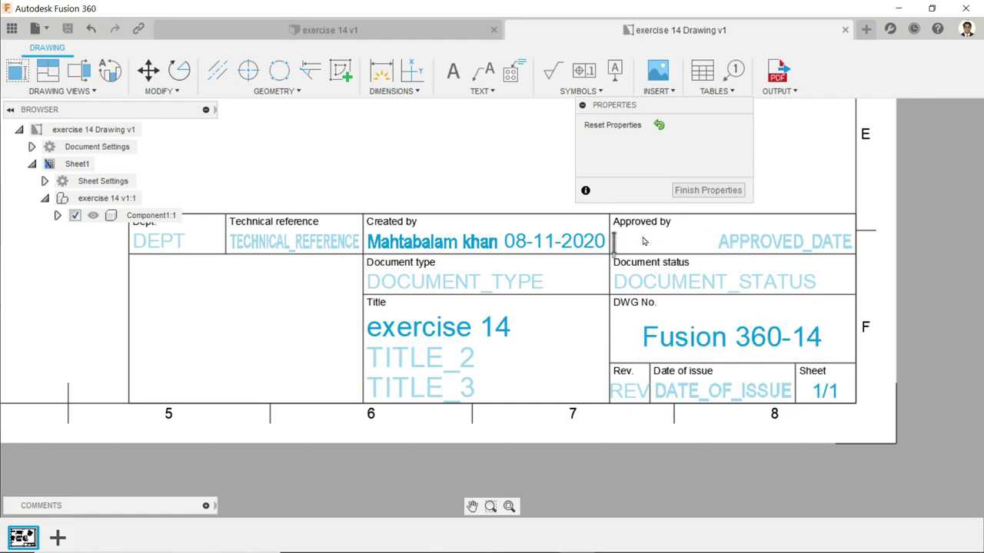
{"action": "type", "text": "CAD C"}
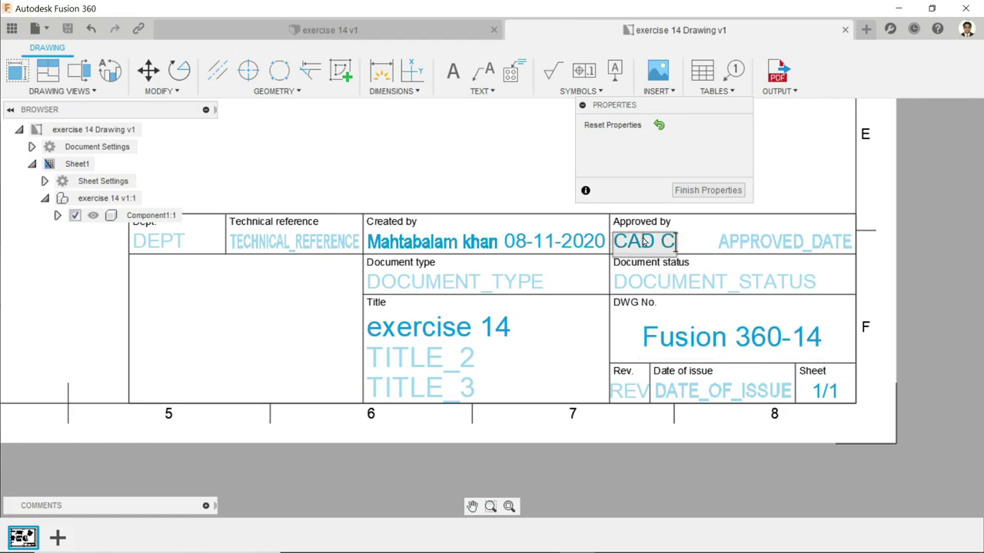
{"action": "type", "text": "AM TUTO"}
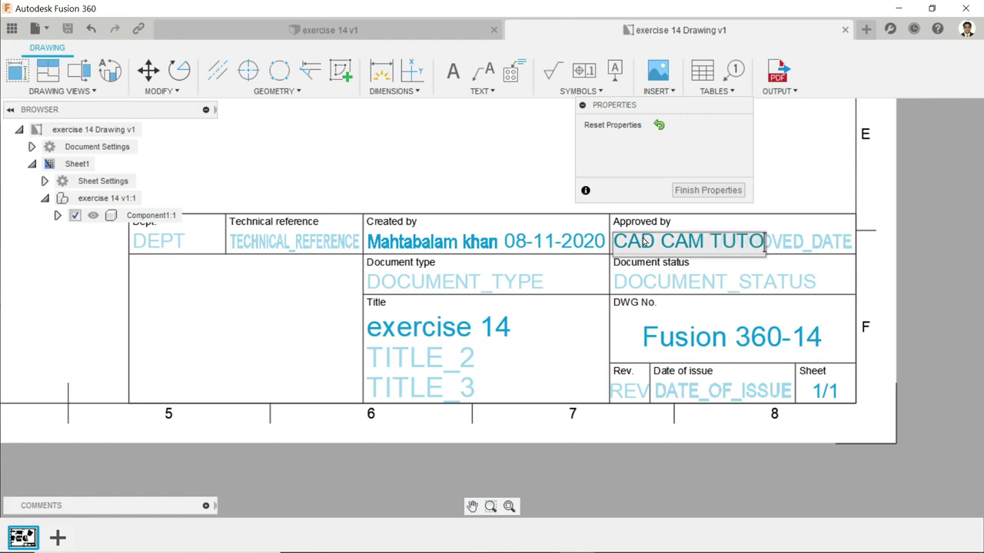
{"action": "type", "text": "RIAL"}
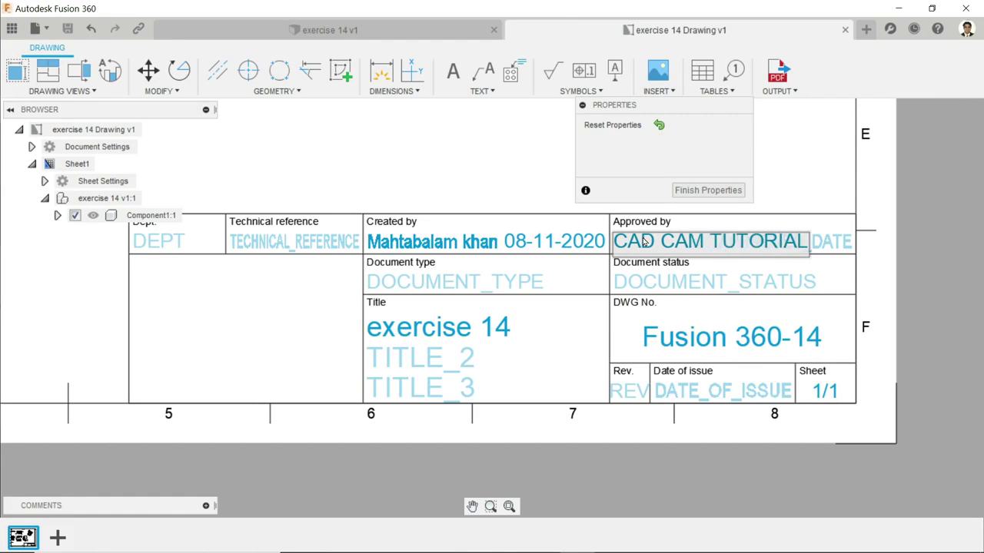
{"action": "left_click", "coordinate": [603, 292]}
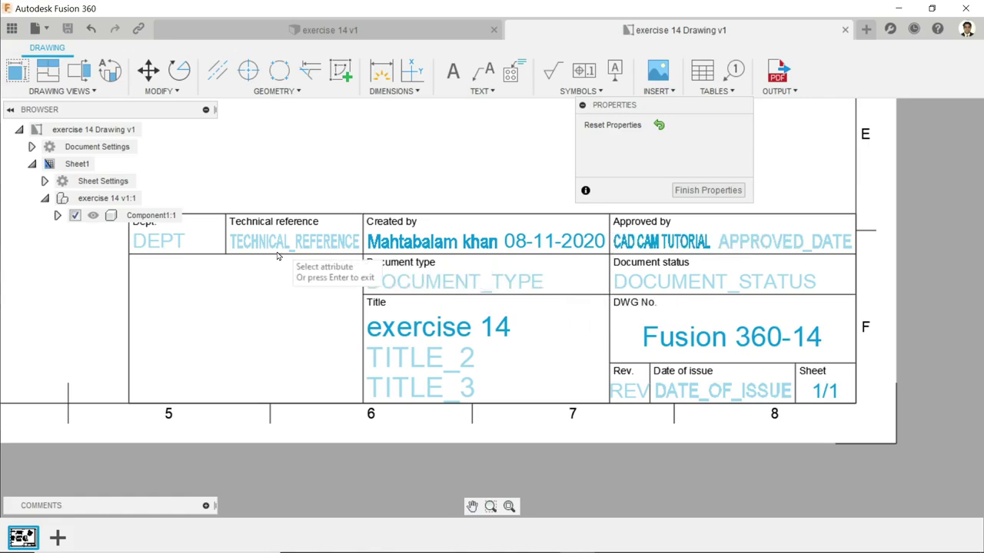
Enter Educational as the title block's document type
{"action": "left_click", "coordinate": [470, 290]}
{"action": "type", "text": "Educati"}
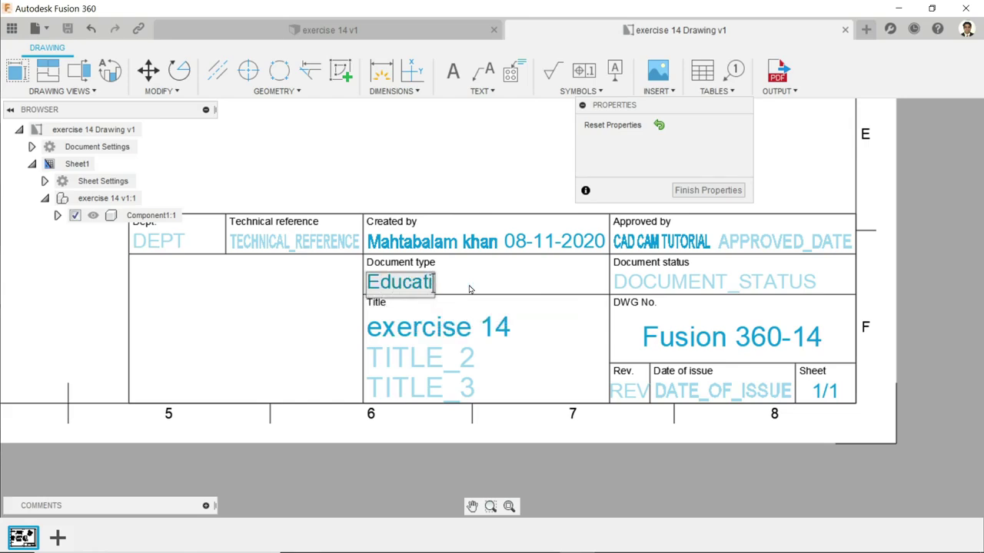
{"action": "type", "text": "onal"}
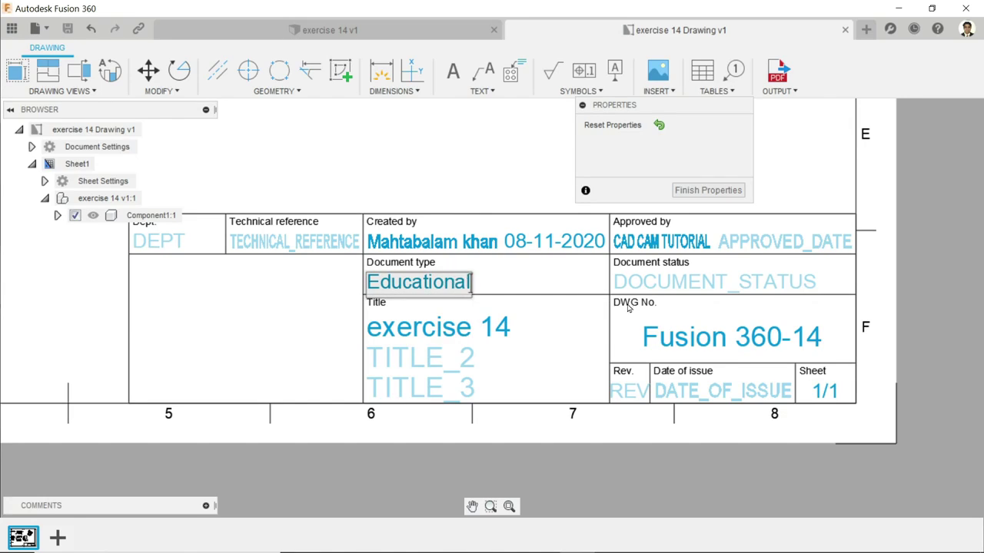
Set the title block's date of issue to 08-11-2020 and finish editing its properties
{"action": "left_click", "coordinate": [692, 393]}
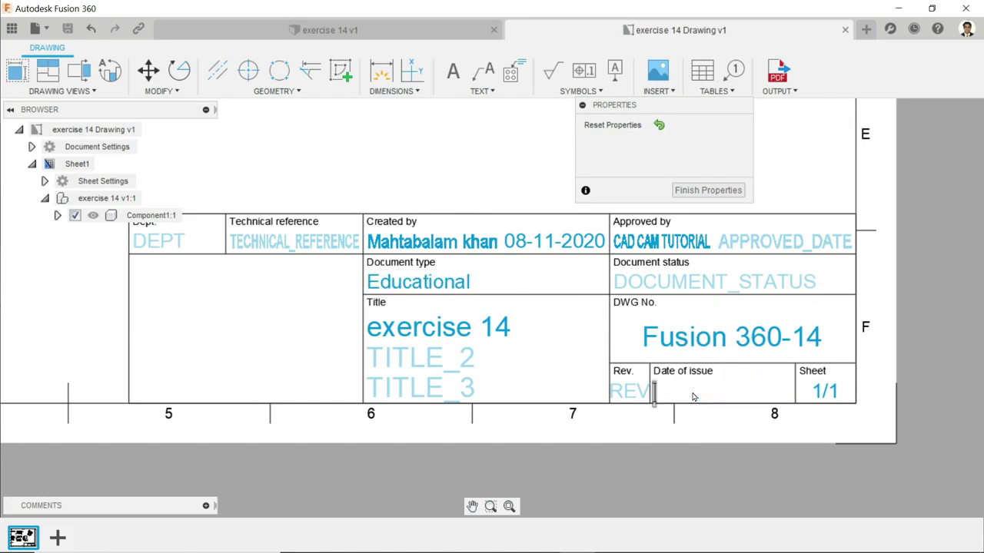
{"action": "type", "text": "08"}
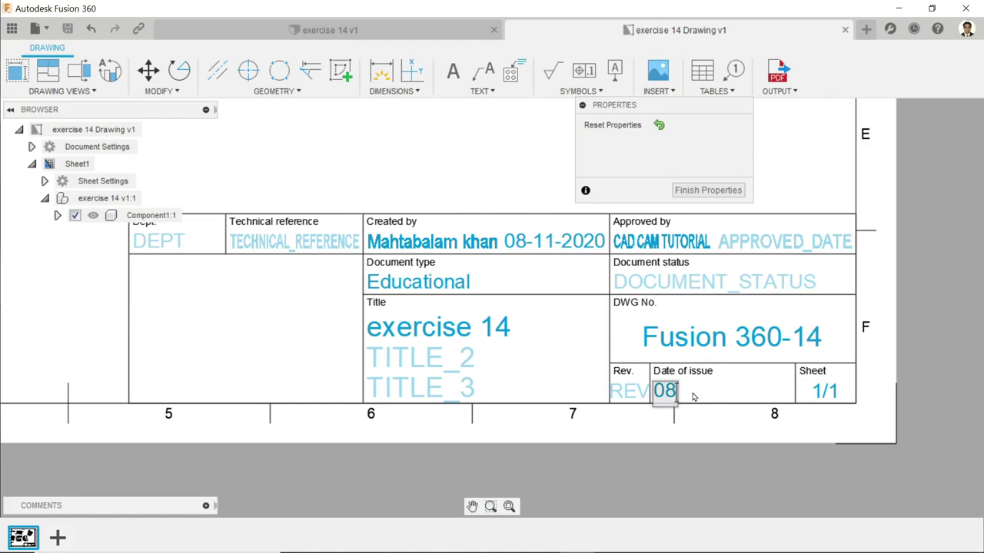
{"action": "type", "text": "-1"}
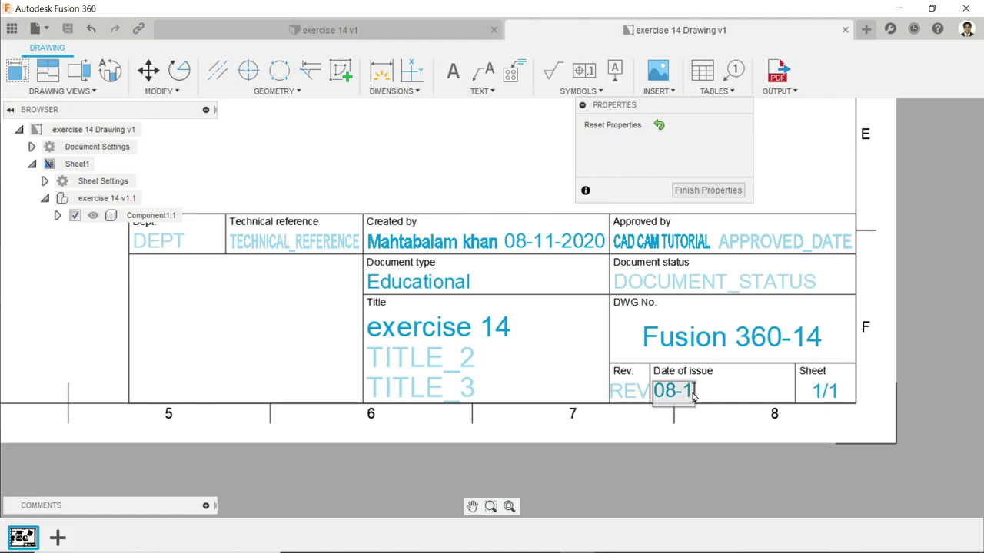
{"action": "type", "text": "1-2020"}
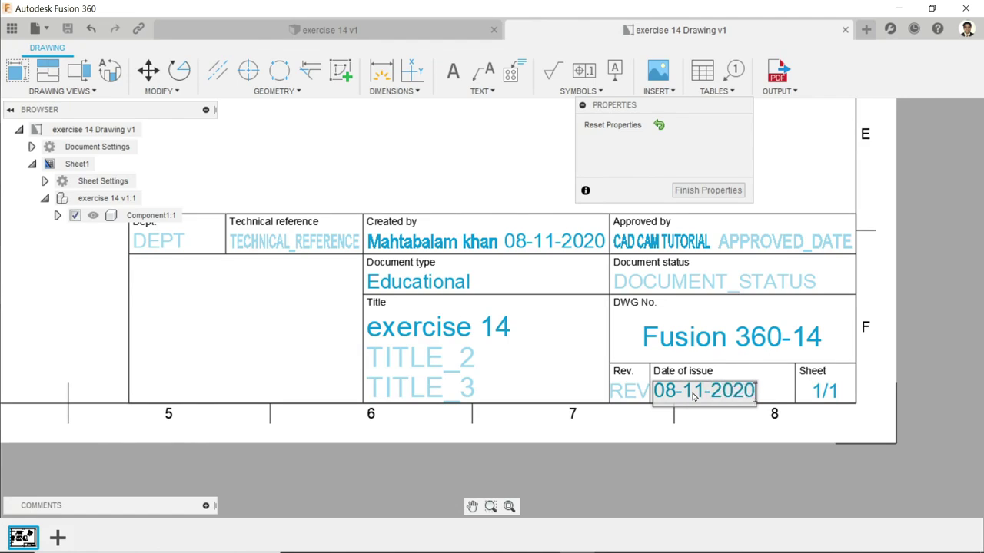
{"action": "key", "text": "Return"}
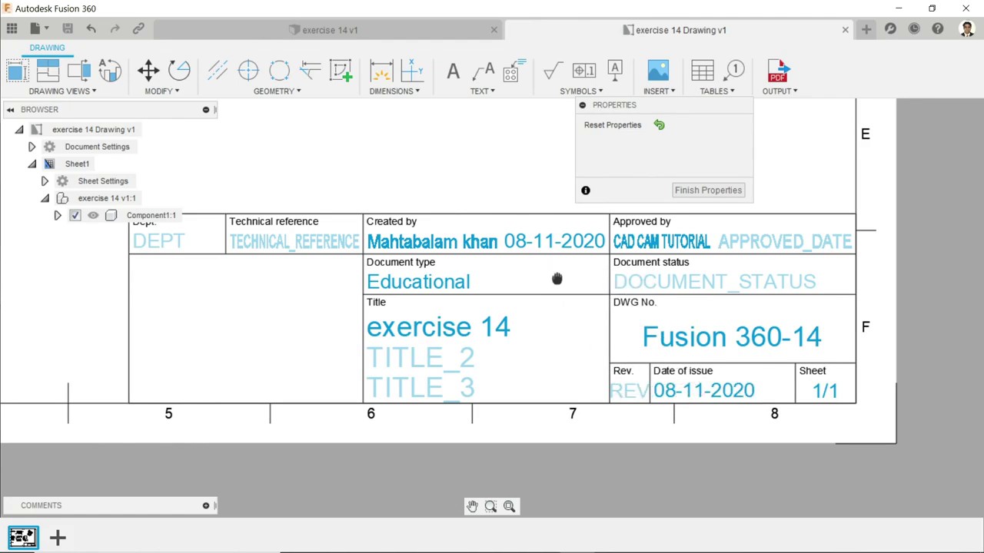
{"action": "middle_click_drag", "start_coordinate": [555, 279], "coordinate": [660, 336]}
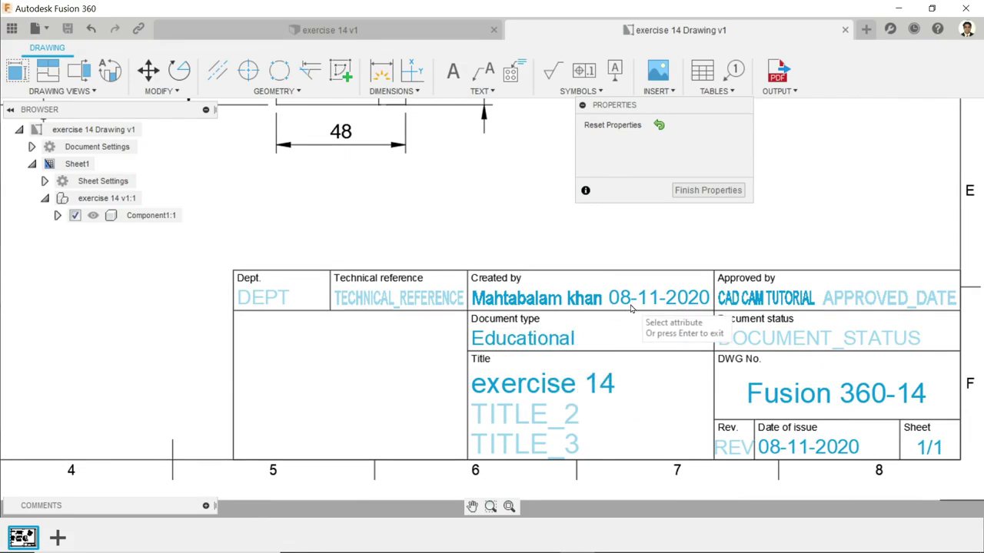
{"action": "left_click", "coordinate": [706, 191]}
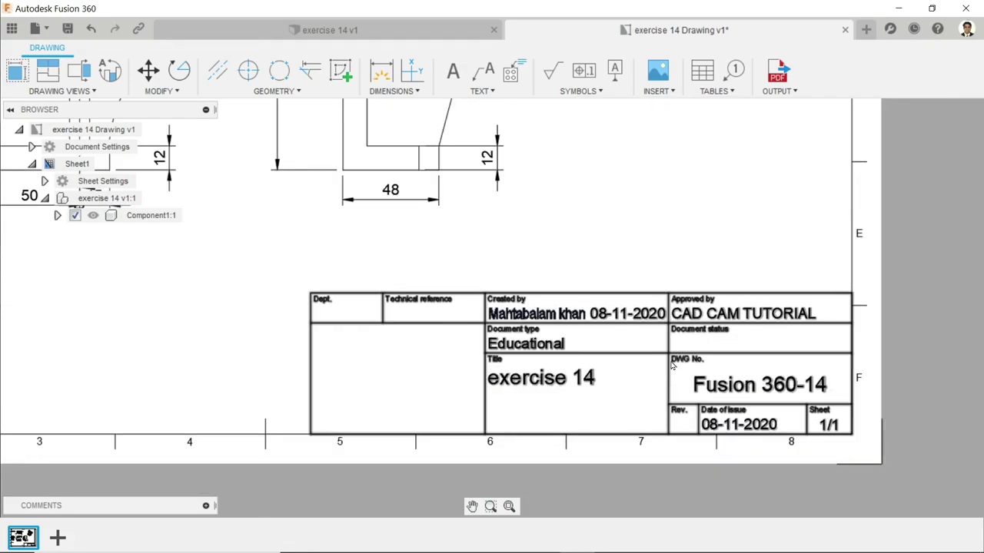
Save a new version of the drawing with the version description User Saved
{"action": "mouse_move", "coordinate": [571, 290]}
{"action": "middle_mouse_down"}
{"action": "mouse_move", "coordinate": [736, 408]}
{"action": "mouse_move", "coordinate": [770, 376]}
{"action": "mouse_move", "coordinate": [745, 418]}
{"action": "middle_mouse_up"}
{"action": "scroll", "coordinate": [700, 279], "scroll_direction": "down", "scroll_amount": 3}
{"action": "middle_click_drag", "start_coordinate": [700, 279], "coordinate": [753, 343]}
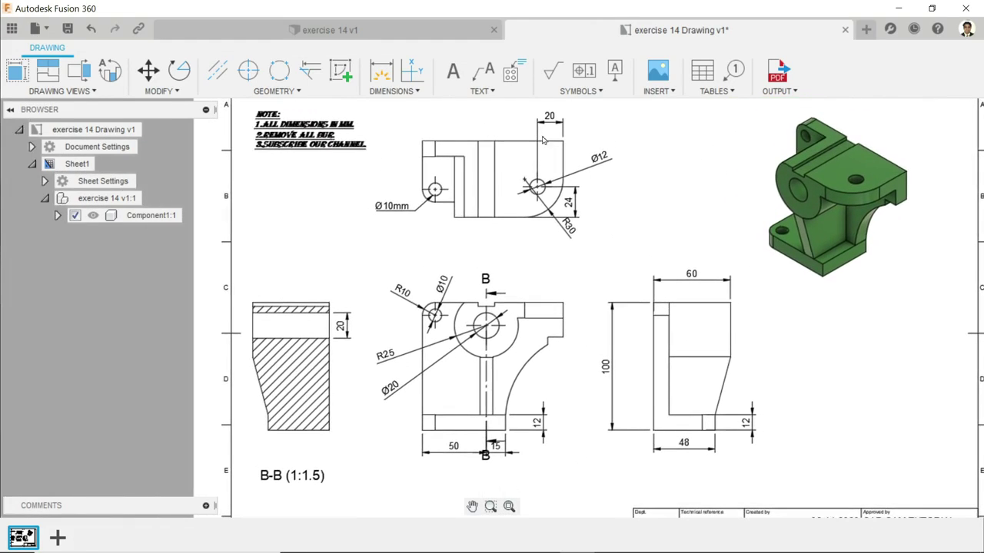
{"action": "left_click", "coordinate": [67, 29]}
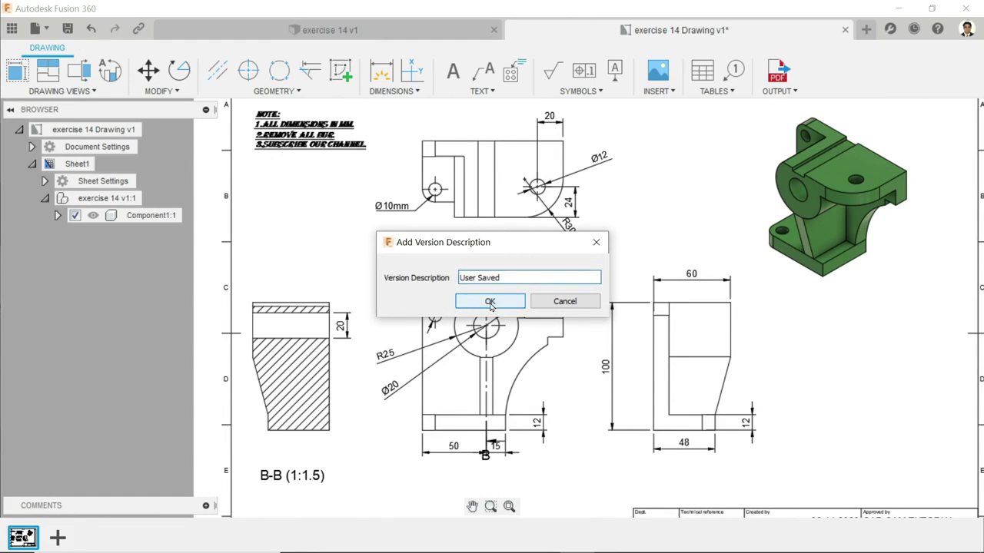
{"action": "left_click", "coordinate": [490, 302]}
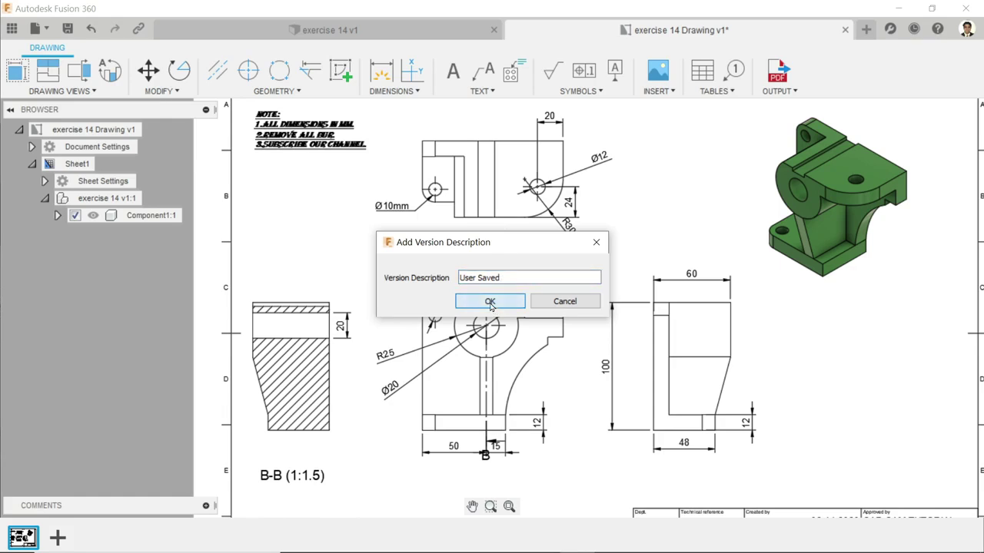
Review the version history of exercise 14 Drawing in My First Project, and close the project's file browser
{"action": "left_click", "coordinate": [12, 29]}
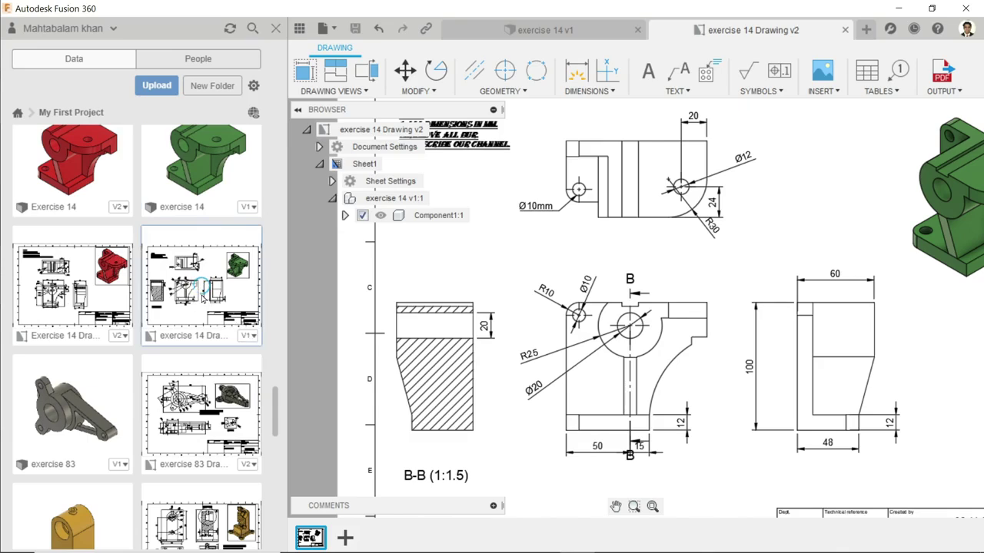
{"action": "left_click", "coordinate": [241, 344]}
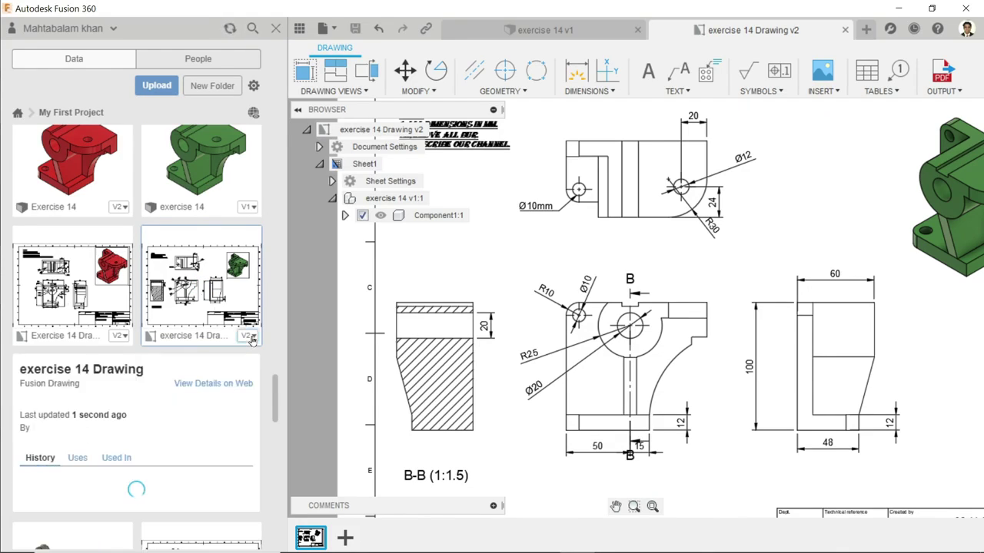
{"action": "scroll", "coordinate": [192, 415], "scroll_direction": "down", "scroll_amount": 2}
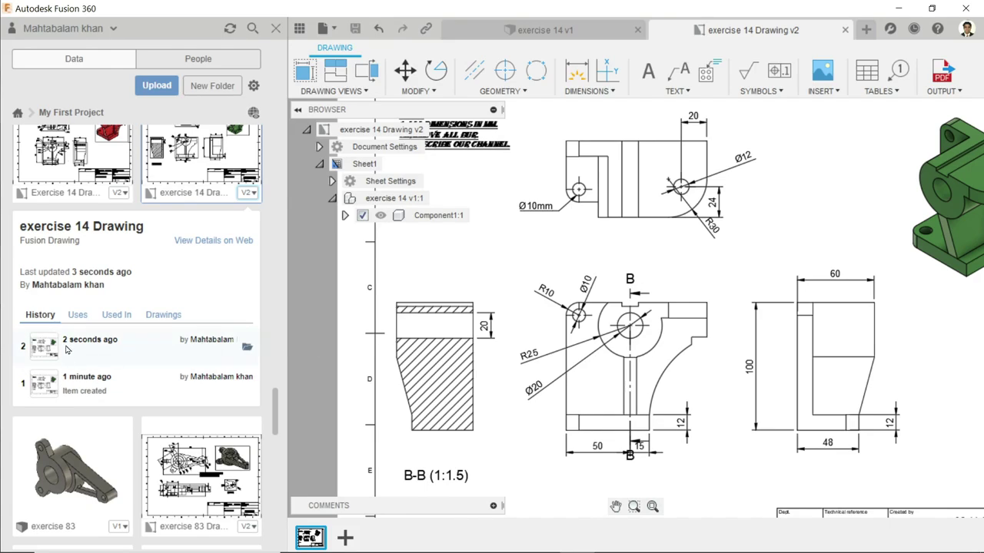
{"action": "left_click", "coordinate": [253, 196]}
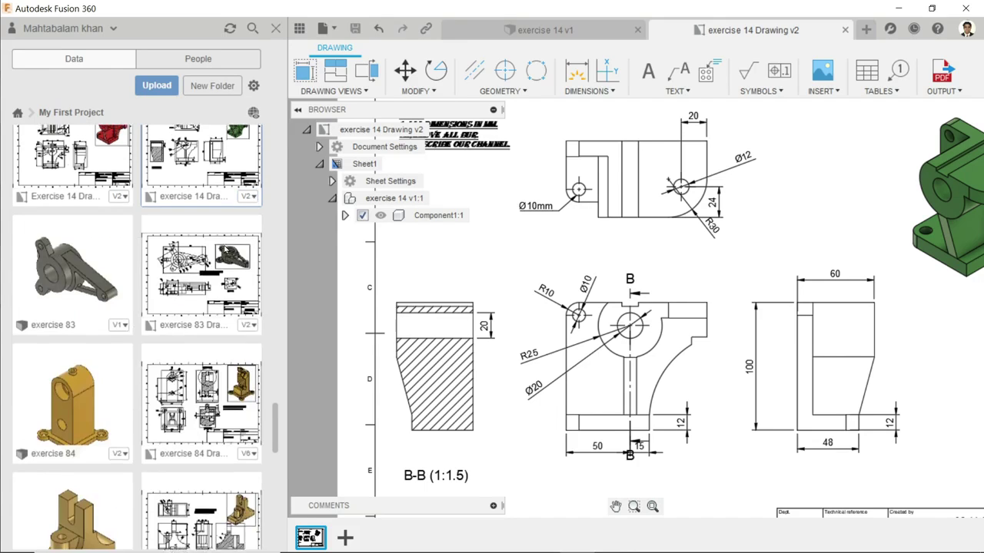
{"action": "left_click", "coordinate": [277, 28]}
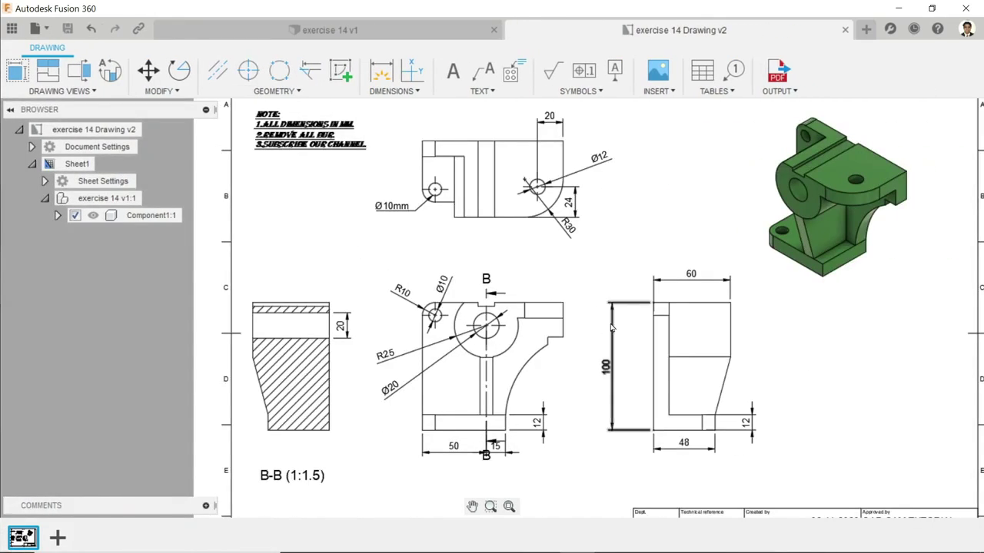
Export all sheets as the PDF exercise 14 Drawing v2 on the Desktop, with lineweights included and the PDF set to open
{"action": "scroll", "coordinate": [636, 159], "scroll_direction": "up", "scroll_amount": 1}
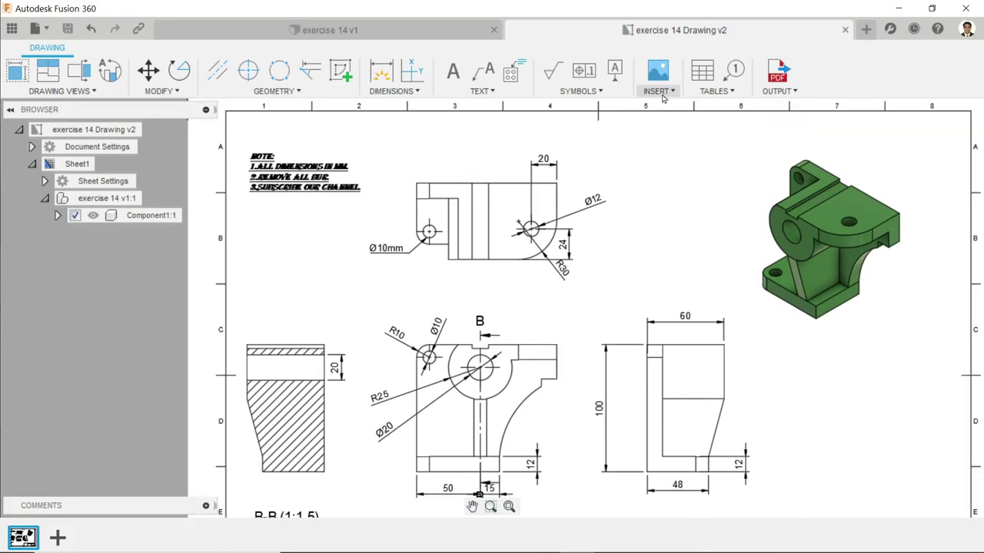
{"action": "left_click", "coordinate": [781, 92]}
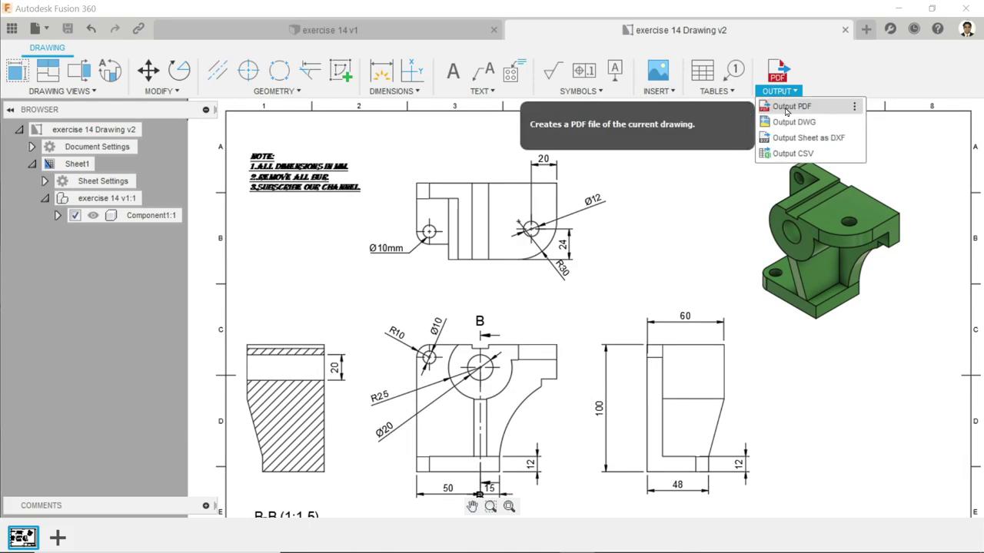
{"action": "left_click", "coordinate": [786, 110]}
{"action": "left_click", "coordinate": [655, 126]}
{"action": "left_click", "coordinate": [668, 125]}
{"action": "left_click", "coordinate": [684, 126]}
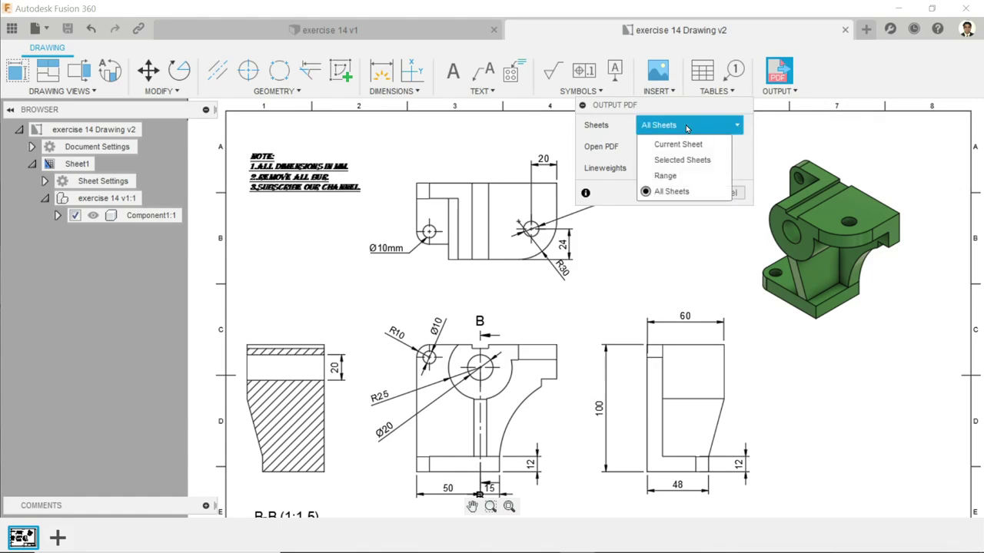
{"action": "left_click", "coordinate": [686, 126]}
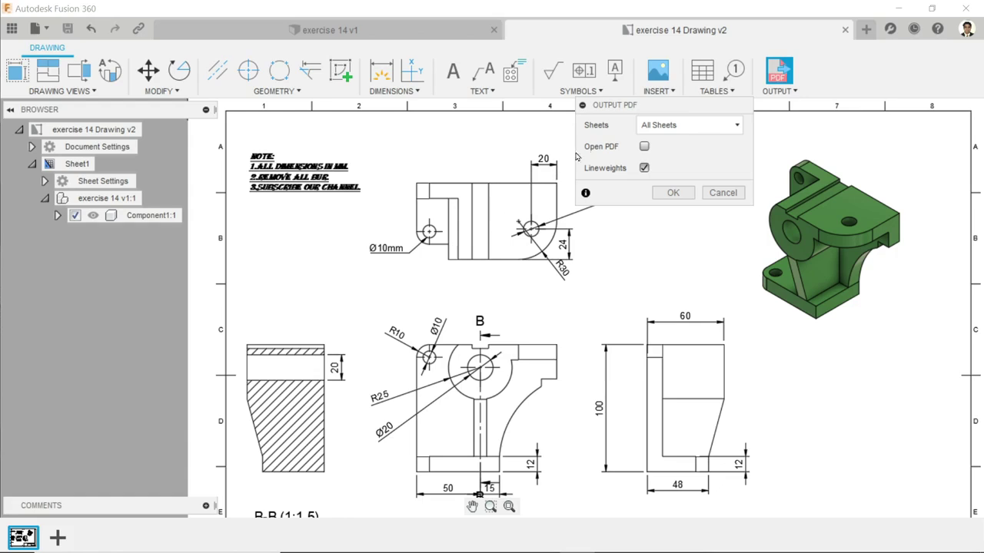
{"action": "left_click", "coordinate": [644, 146]}
{"action": "left_click", "coordinate": [672, 192]}
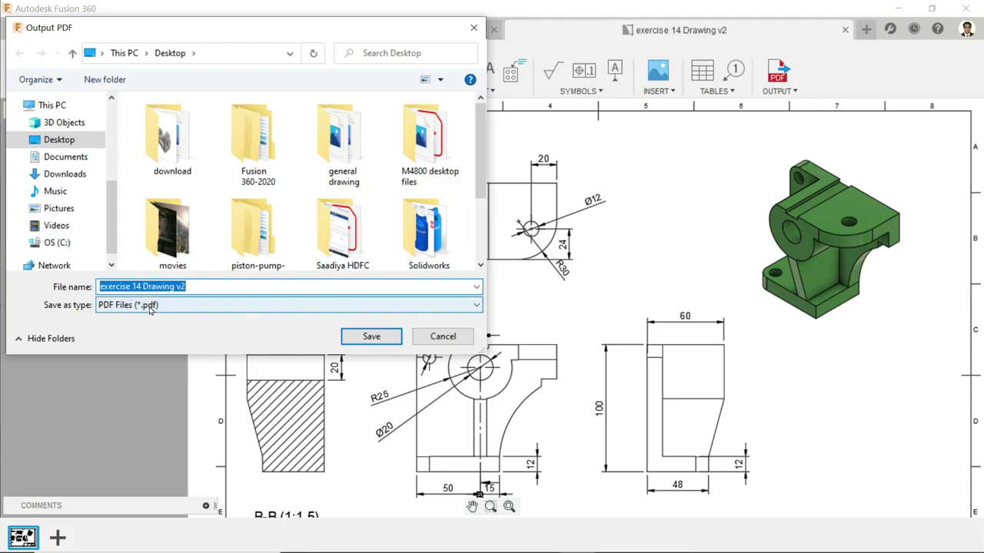
{"action": "left_click", "coordinate": [397, 336]}
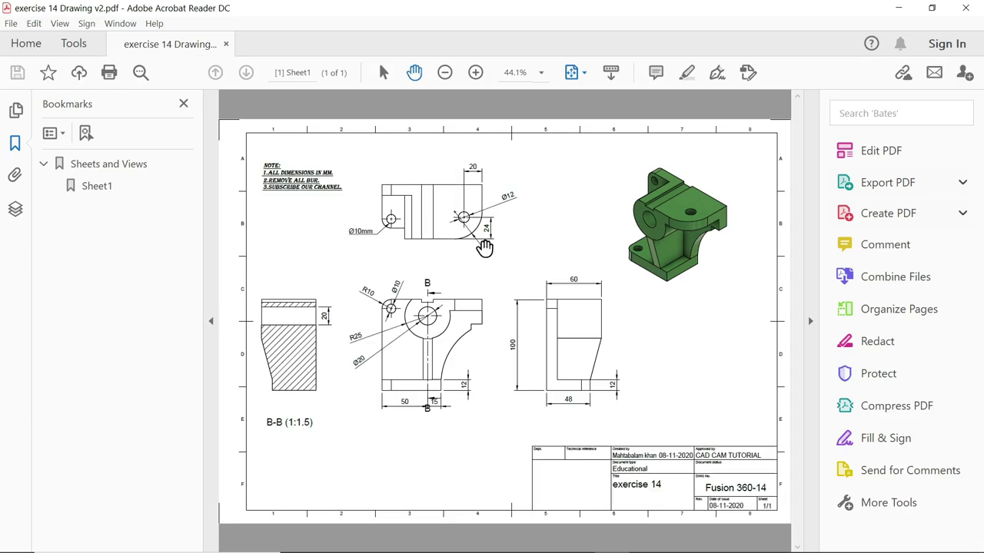
Inspect the exported PDF in Adobe Acrobat Reader with bookmarks hidden and read mode on, and close the reader
{"action": "left_click", "coordinate": [184, 105]}
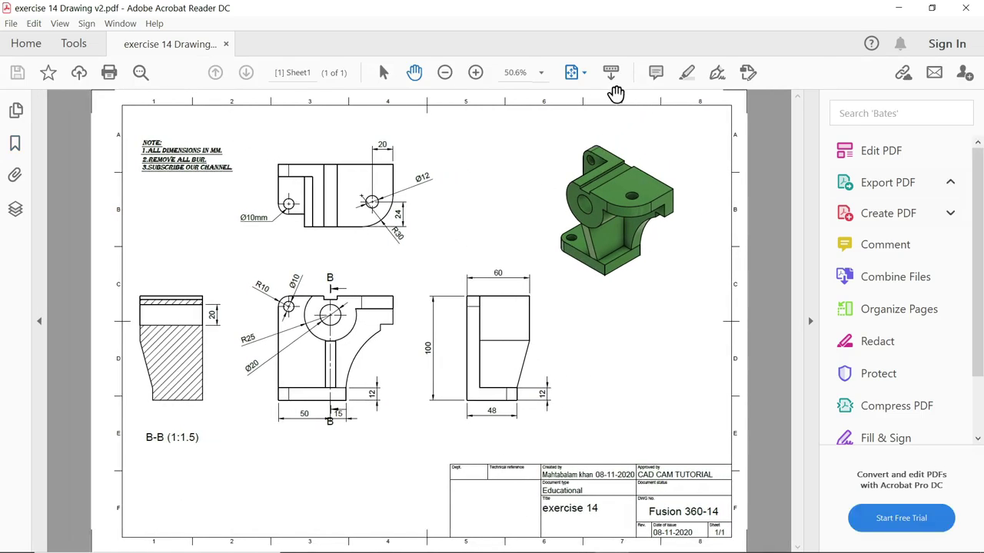
{"action": "left_click", "coordinate": [574, 73]}
{"action": "left_click", "coordinate": [627, 136]}
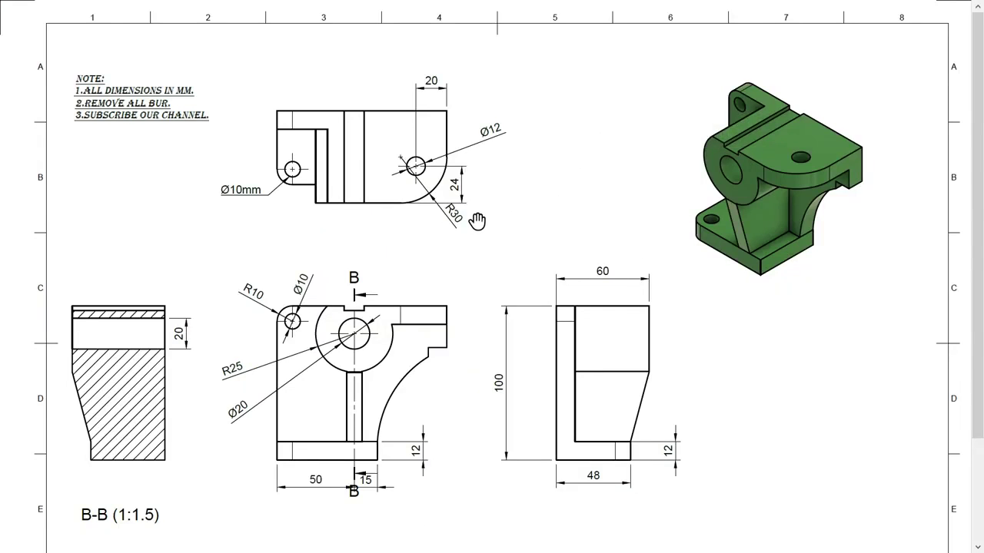
{"action": "key", "text": "ctrl+h"}
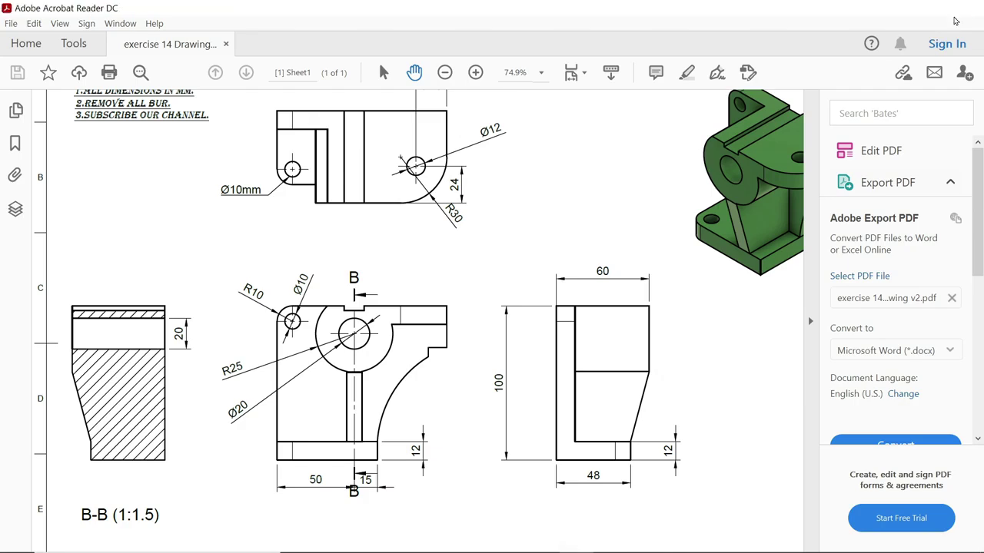
{"action": "left_click", "coordinate": [959, 18]}
{"action": "scroll", "coordinate": [569, 302], "scroll_direction": "down", "scroll_amount": 5}
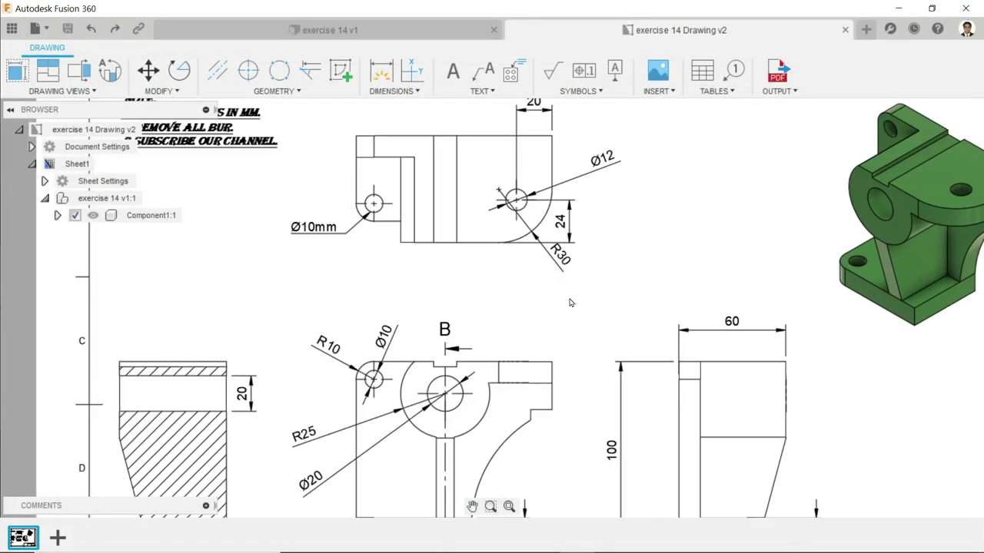
{"action": "middle_click_drag", "start_coordinate": [566, 314], "coordinate": [483, 262]}
{"action": "scroll", "coordinate": [483, 262], "scroll_direction": "up", "scroll_amount": 5}
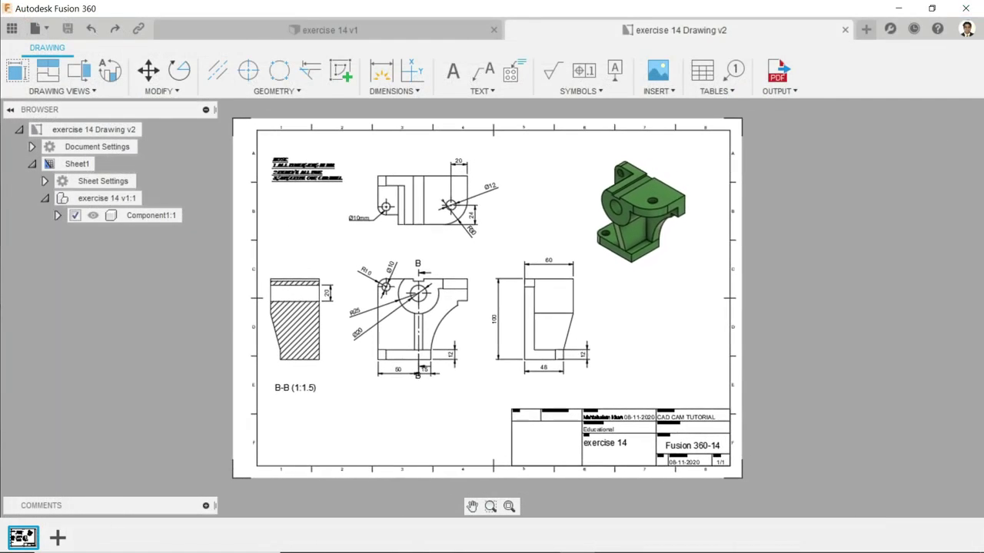
{"action": "scroll", "coordinate": [485, 239], "scroll_direction": "up", "scroll_amount": 3}
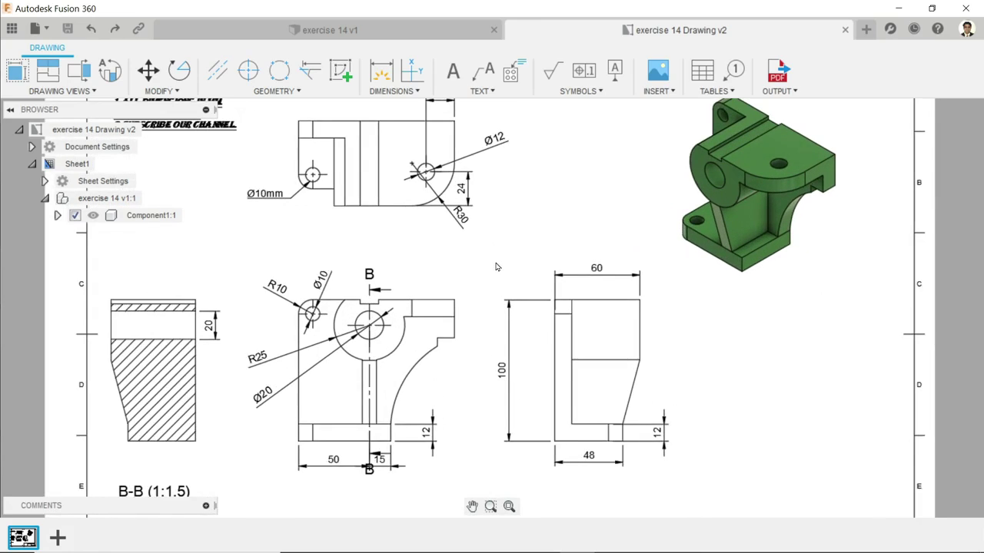